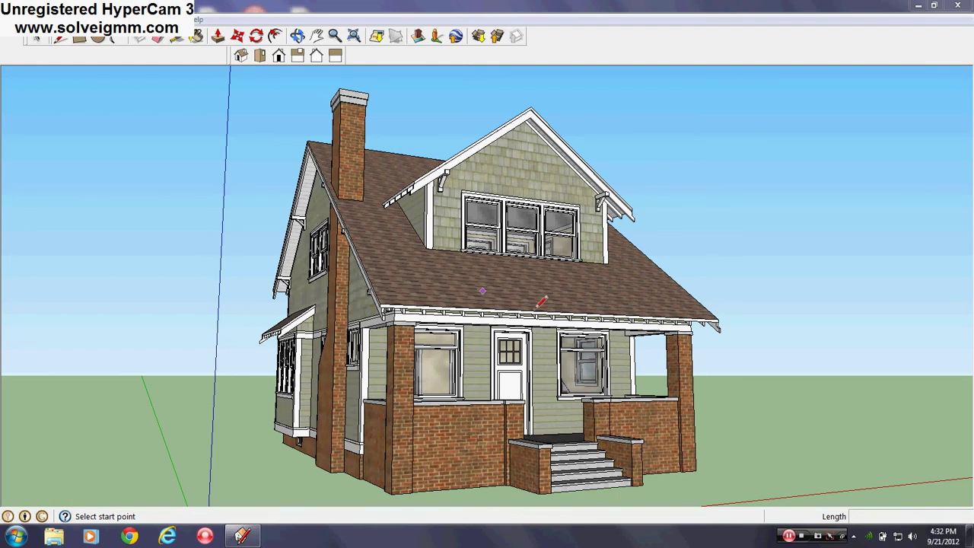
Step: Examine the overall exterior of the house model from the front and both sides
{"action": "middle_click_drag", "start_coordinate": [518, 299], "coordinate": [211, 313]}
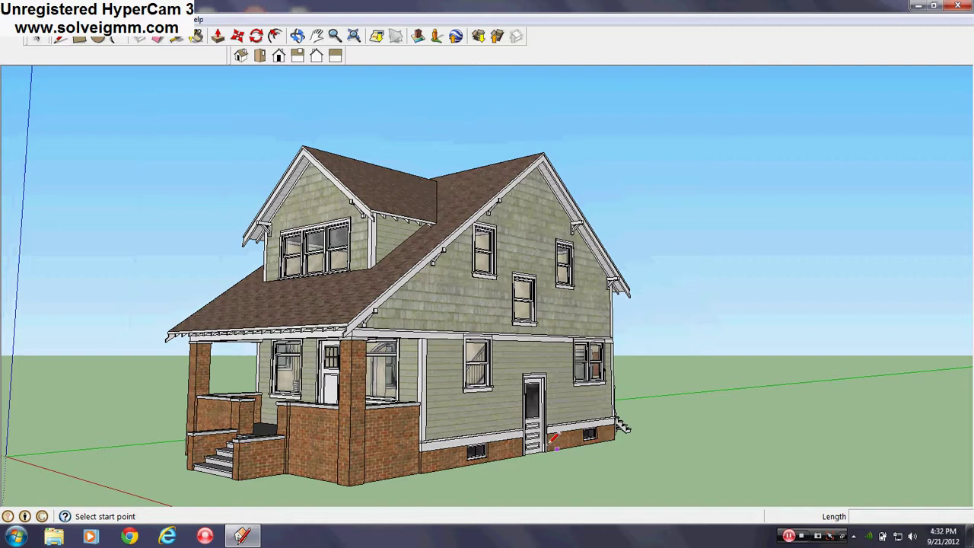
{"action": "mouse_move", "coordinate": [550, 441]}
{"action": "middle_mouse_down"}
{"action": "mouse_move", "coordinate": [483, 431]}
{"action": "mouse_move", "coordinate": [329, 378]}
{"action": "mouse_move", "coordinate": [354, 351]}
{"action": "mouse_move", "coordinate": [504, 348]}
{"action": "mouse_move", "coordinate": [544, 334]}
{"action": "middle_mouse_up"}
{"action": "scroll", "coordinate": [467, 271], "scroll_direction": "down", "scroll_amount": 2}
{"action": "scroll", "coordinate": [383, 358], "scroll_direction": "up", "scroll_amount": 1}
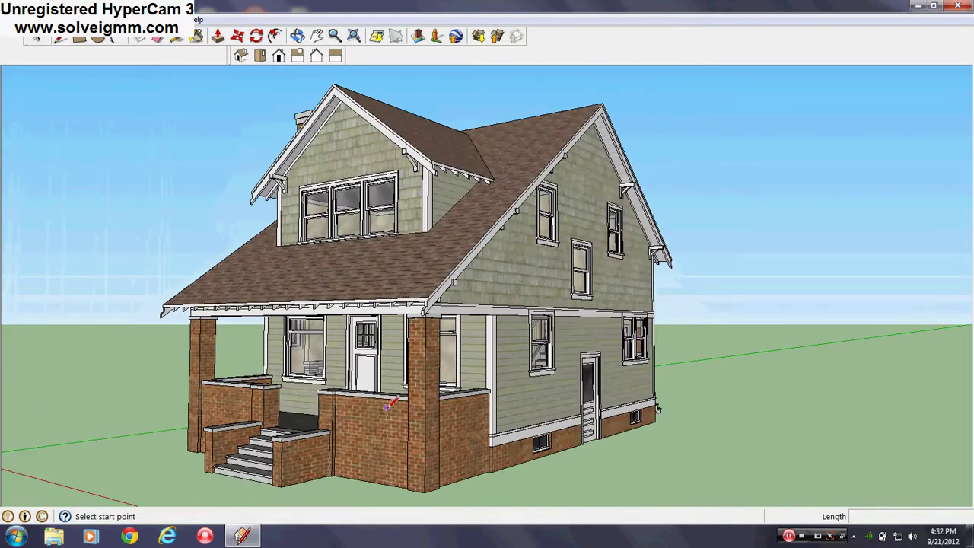
{"action": "mouse_move", "coordinate": [389, 404]}
{"action": "middle_mouse_down"}
{"action": "mouse_move", "coordinate": [387, 426]}
{"action": "mouse_move", "coordinate": [567, 416]}
{"action": "mouse_move", "coordinate": [340, 363]}
{"action": "mouse_move", "coordinate": [361, 342]}
{"action": "mouse_move", "coordinate": [354, 340]}
{"action": "middle_mouse_up"}
{"action": "scroll", "coordinate": [353, 340], "scroll_direction": "down", "scroll_amount": 1}
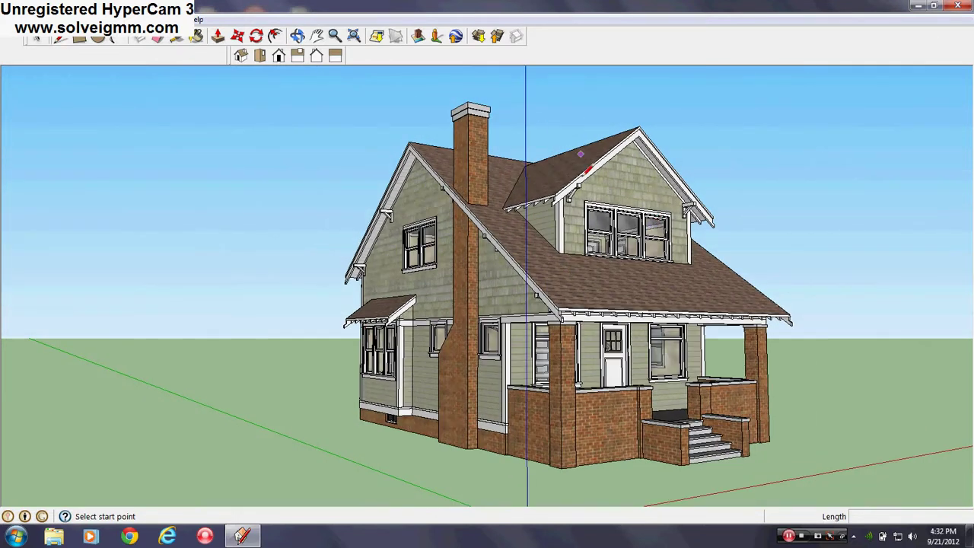
{"action": "middle_click_drag", "start_coordinate": [583, 159], "coordinate": [601, 280]}
{"action": "scroll", "coordinate": [601, 280], "scroll_direction": "up", "scroll_amount": 2}
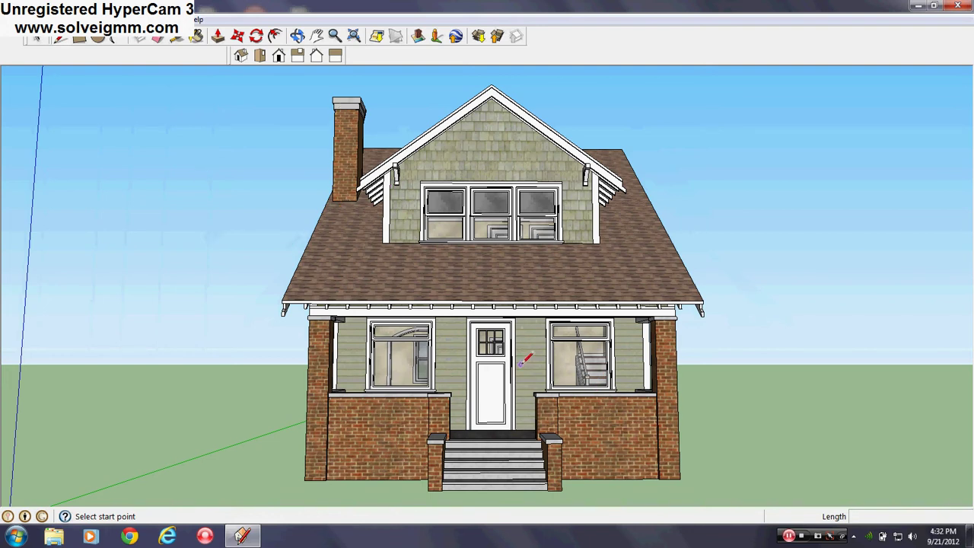
Step: Inspect the front porch, its steps and brick columns, the roof eaves with rafter tails, and the front dormer windows
{"action": "middle_click_drag", "start_coordinate": [524, 359], "coordinate": [426, 373]}
{"action": "scroll", "coordinate": [563, 456], "scroll_direction": "up", "scroll_amount": 3}
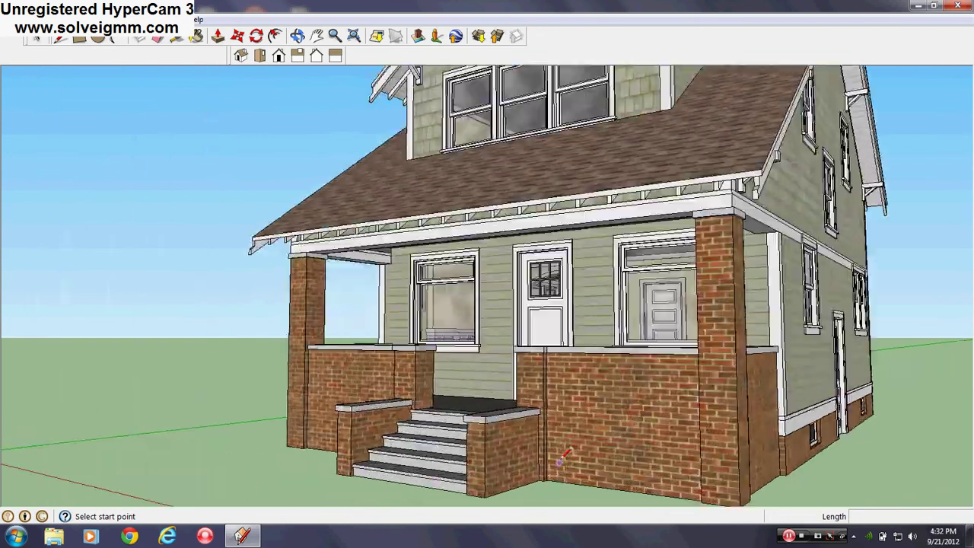
{"action": "middle_click_drag", "start_coordinate": [559, 462], "coordinate": [380, 483]}
{"action": "scroll", "coordinate": [455, 372], "scroll_direction": "down", "scroll_amount": 4}
{"action": "scroll", "coordinate": [455, 373], "scroll_direction": "up", "scroll_amount": 4}
{"action": "middle_click_drag", "start_coordinate": [455, 373], "coordinate": [464, 320]}
{"action": "scroll", "coordinate": [464, 315], "scroll_direction": "down", "scroll_amount": 3}
{"action": "scroll", "coordinate": [505, 187], "scroll_direction": "up", "scroll_amount": 4}
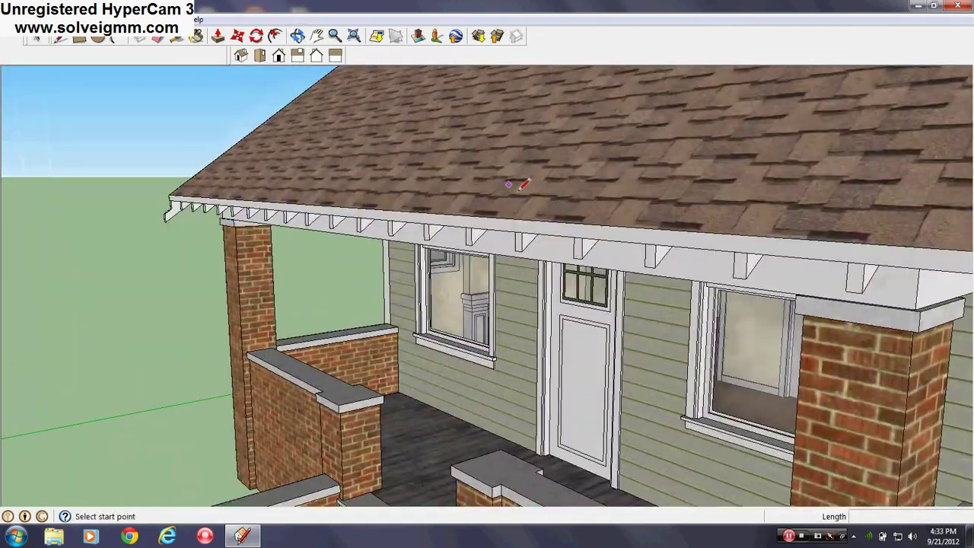
{"action": "middle_click_drag", "start_coordinate": [518, 191], "coordinate": [517, 59]}
{"action": "scroll", "coordinate": [518, 287], "scroll_direction": "up", "scroll_amount": 2}
{"action": "mouse_move", "coordinate": [517, 287]}
{"action": "middle_mouse_down"}
{"action": "mouse_move", "coordinate": [630, 206]}
{"action": "mouse_move", "coordinate": [716, 259]}
{"action": "middle_mouse_up"}
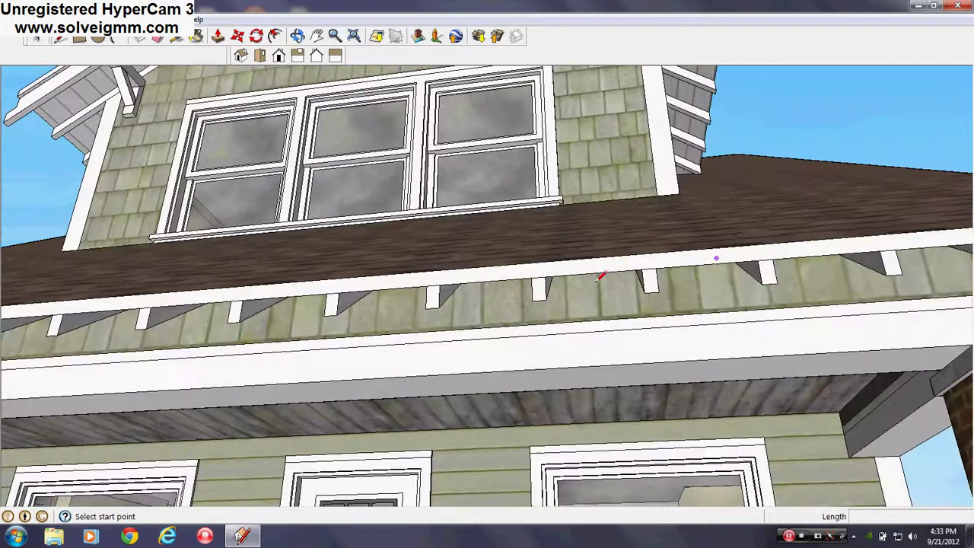
{"action": "scroll", "coordinate": [600, 276], "scroll_direction": "down", "scroll_amount": 3}
{"action": "middle_click_drag", "start_coordinate": [539, 276], "coordinate": [537, 278]}
{"action": "scroll", "coordinate": [606, 268], "scroll_direction": "up", "scroll_amount": 2}
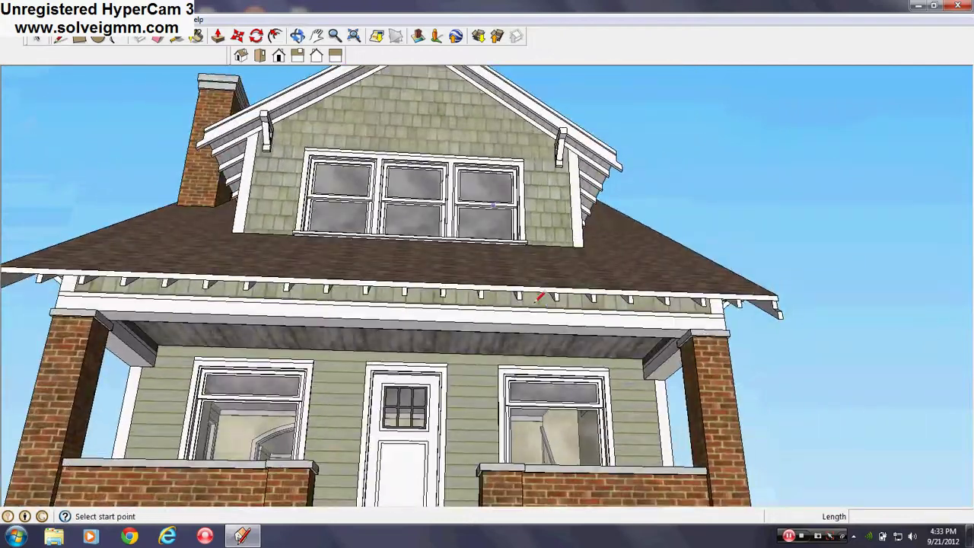
{"action": "scroll", "coordinate": [373, 161], "scroll_direction": "down", "scroll_amount": 3}
{"action": "scroll", "coordinate": [374, 161], "scroll_direction": "up", "scroll_amount": 4}
{"action": "middle_click_drag", "start_coordinate": [374, 161], "coordinate": [527, 207]}
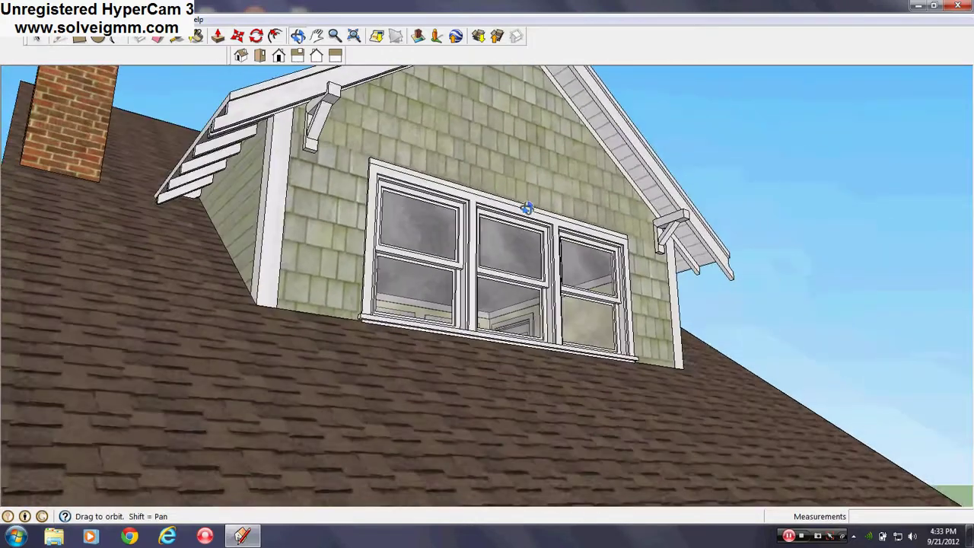
{"action": "scroll", "coordinate": [527, 207], "scroll_direction": "down", "scroll_amount": 4}
Step: Inspect the chimney side of the house, including the brick chimney, bay window and small side windows
{"action": "mouse_move", "coordinate": [461, 126]}
{"action": "middle_mouse_down"}
{"action": "mouse_move", "coordinate": [419, 298]}
{"action": "mouse_move", "coordinate": [488, 306]}
{"action": "mouse_move", "coordinate": [509, 297]}
{"action": "mouse_move", "coordinate": [444, 397]}
{"action": "mouse_move", "coordinate": [593, 404]}
{"action": "mouse_move", "coordinate": [373, 420]}
{"action": "middle_mouse_up"}
{"action": "scroll", "coordinate": [444, 397], "scroll_direction": "up", "scroll_amount": 4}
{"action": "key", "text": "l"}
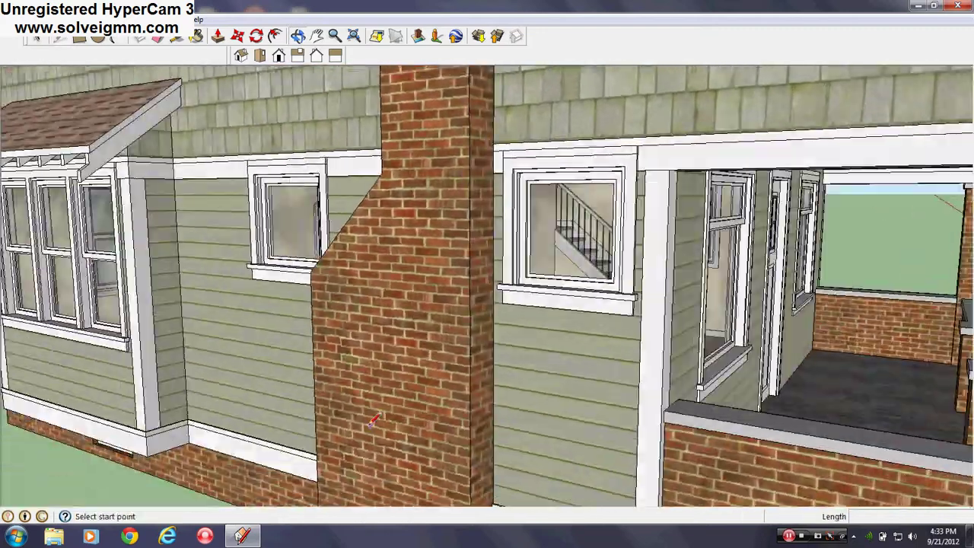
{"action": "scroll", "coordinate": [373, 420], "scroll_direction": "down", "scroll_amount": 5}
{"action": "scroll", "coordinate": [272, 348], "scroll_direction": "up", "scroll_amount": 3}
{"action": "mouse_move", "coordinate": [272, 348]}
{"action": "middle_mouse_down"}
{"action": "mouse_move", "coordinate": [348, 351]}
{"action": "mouse_move", "coordinate": [228, 365]}
{"action": "middle_mouse_up"}
{"action": "scroll", "coordinate": [446, 387], "scroll_direction": "up", "scroll_amount": 2}
{"action": "scroll", "coordinate": [446, 387], "scroll_direction": "up", "scroll_amount": 2}
{"action": "mouse_move", "coordinate": [446, 388]}
{"action": "middle_mouse_down"}
{"action": "mouse_move", "coordinate": [163, 391]}
{"action": "mouse_move", "coordinate": [137, 402]}
{"action": "mouse_move", "coordinate": [402, 411]}
{"action": "middle_mouse_up"}
{"action": "scroll", "coordinate": [683, 361], "scroll_direction": "down", "scroll_amount": 5}
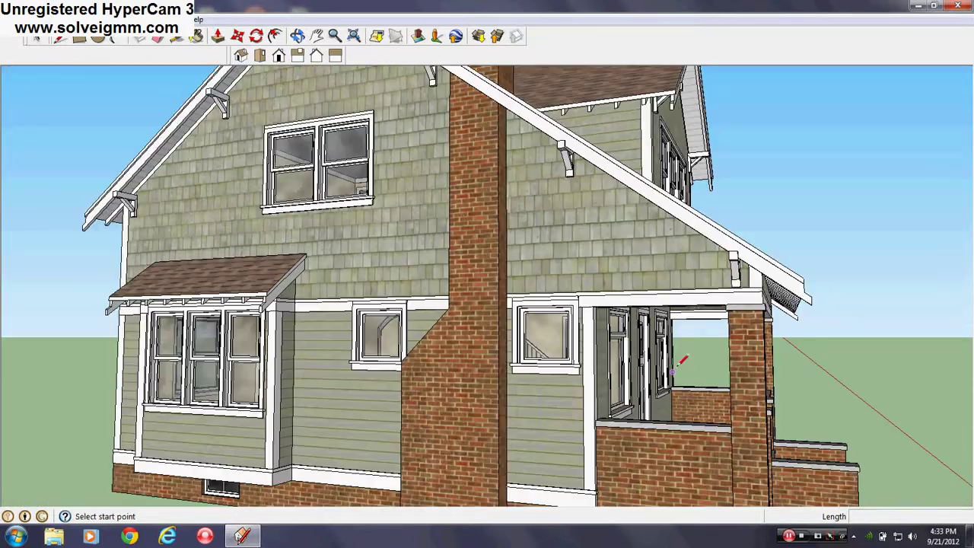
{"action": "middle_click_drag", "start_coordinate": [470, 373], "coordinate": [350, 379]}
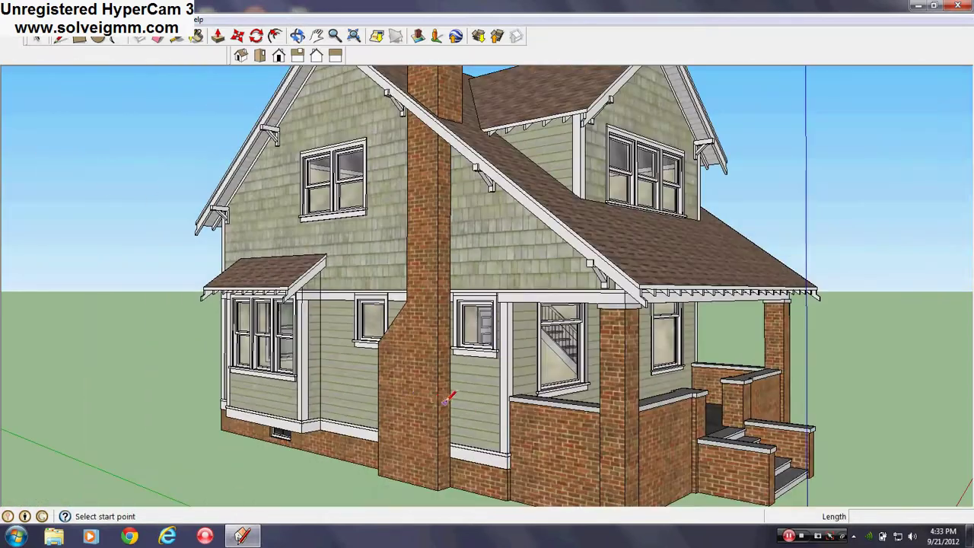
{"action": "scroll", "coordinate": [594, 414], "scroll_direction": "up", "scroll_amount": 3}
{"action": "mouse_move", "coordinate": [593, 414]}
{"action": "middle_mouse_down"}
{"action": "mouse_move", "coordinate": [404, 461]}
{"action": "mouse_move", "coordinate": [228, 457]}
{"action": "middle_mouse_up"}
Step: Examine the kitchen interior through the back door glass, including the cabinets, stove, sink and refrigerator
{"action": "middle_click_drag", "start_coordinate": [853, 342], "coordinate": [622, 372]}
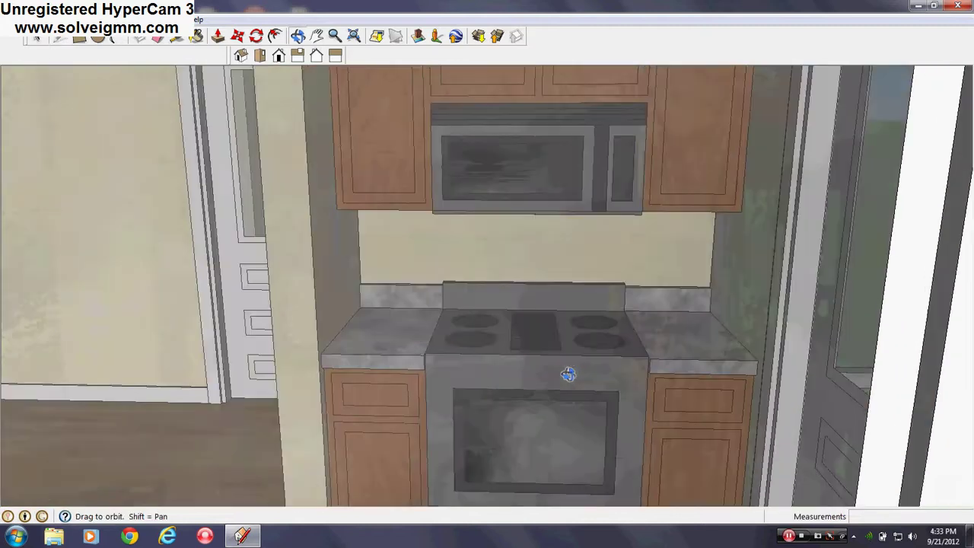
{"action": "mouse_move", "coordinate": [569, 374]}
{"action": "middle_mouse_down"}
{"action": "mouse_move", "coordinate": [393, 413]}
{"action": "mouse_move", "coordinate": [517, 300]}
{"action": "middle_mouse_up"}
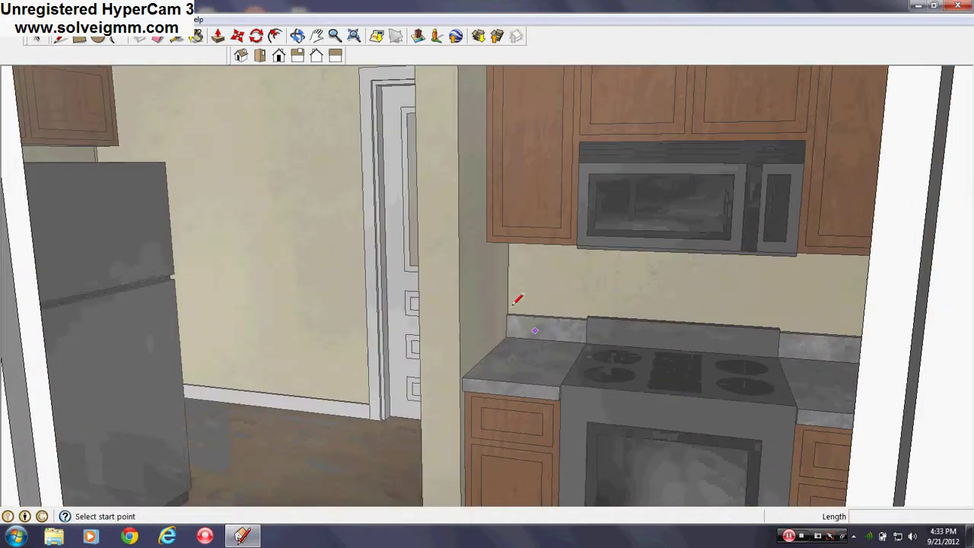
{"action": "scroll", "coordinate": [487, 295], "scroll_direction": "down", "scroll_amount": 3}
{"action": "scroll", "coordinate": [282, 258], "scroll_direction": "down", "scroll_amount": 3}
{"action": "middle_click_drag", "start_coordinate": [312, 303], "coordinate": [256, 260]}
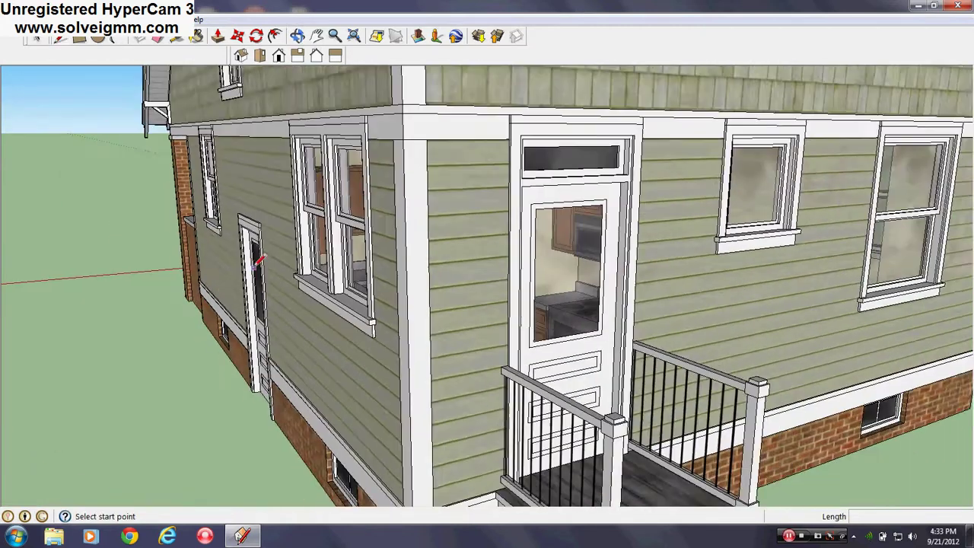
{"action": "scroll", "coordinate": [256, 261], "scroll_direction": "down", "scroll_amount": 1}
{"action": "scroll", "coordinate": [543, 272], "scroll_direction": "up", "scroll_amount": 3}
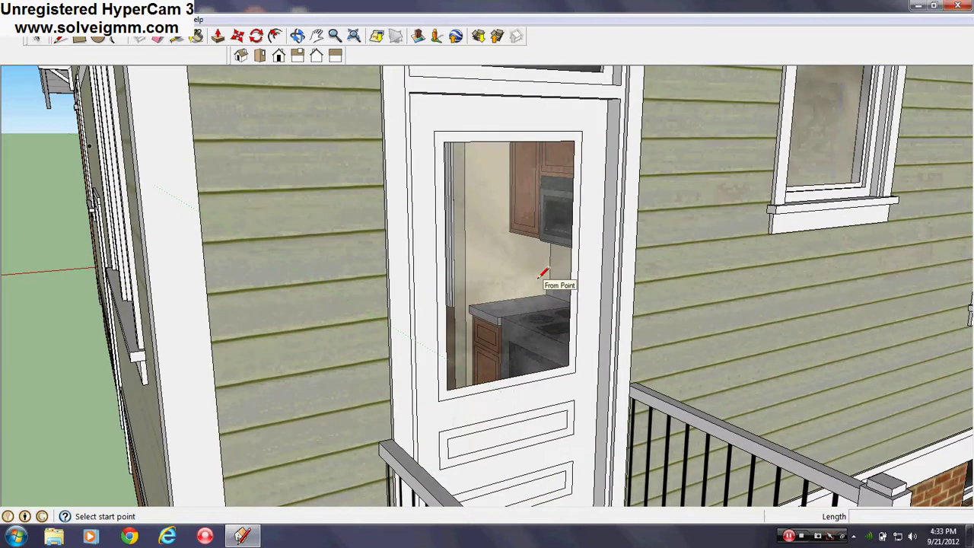
{"action": "mouse_move", "coordinate": [487, 265]}
{"action": "middle_mouse_down"}
{"action": "mouse_move", "coordinate": [528, 282]}
{"action": "mouse_move", "coordinate": [392, 316]}
{"action": "middle_mouse_up"}
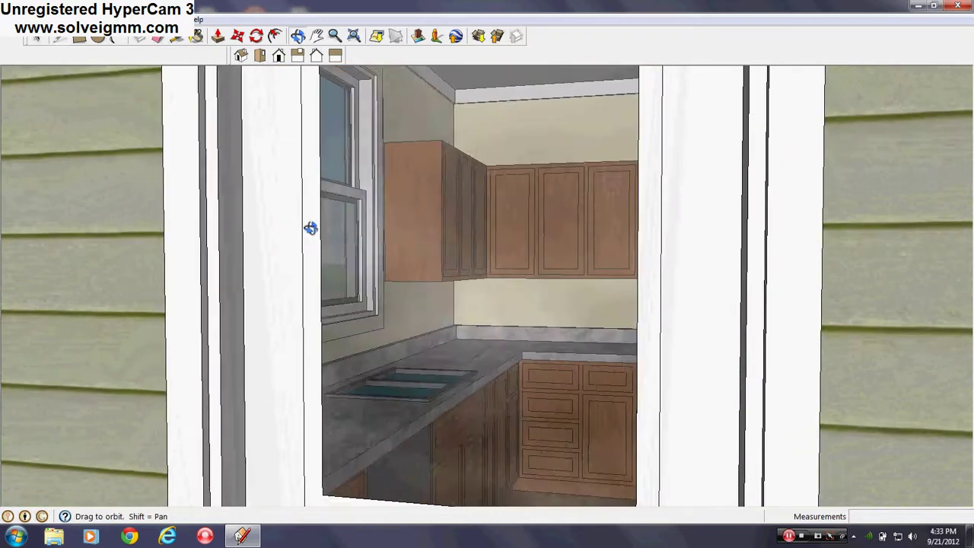
{"action": "mouse_move", "coordinate": [310, 228]}
{"action": "middle_mouse_down"}
{"action": "mouse_move", "coordinate": [294, 250]}
{"action": "mouse_move", "coordinate": [474, 269]}
{"action": "middle_mouse_up"}
{"action": "scroll", "coordinate": [434, 228], "scroll_direction": "down", "scroll_amount": 6}
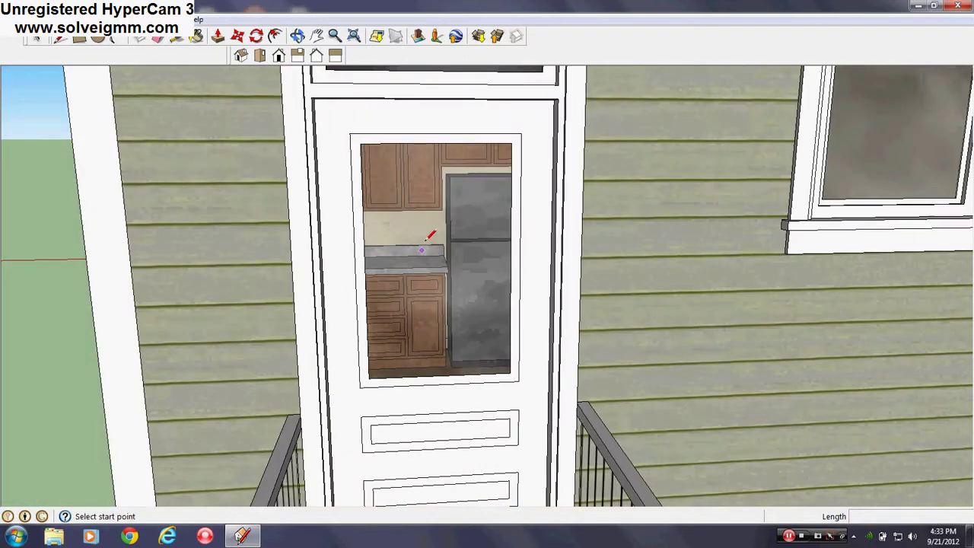
{"action": "scroll", "coordinate": [454, 309], "scroll_direction": "up", "scroll_amount": 3}
{"action": "mouse_move", "coordinate": [455, 308]}
{"action": "middle_mouse_down"}
{"action": "mouse_move", "coordinate": [559, 262]}
{"action": "mouse_move", "coordinate": [438, 292]}
{"action": "middle_mouse_up"}
{"action": "scroll", "coordinate": [438, 293], "scroll_direction": "down", "scroll_amount": 3}
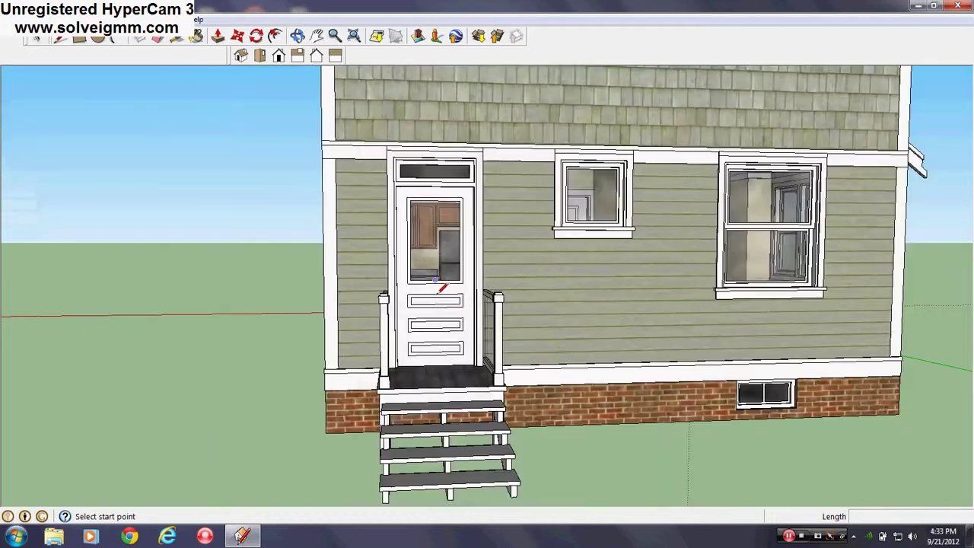
Step: Inspect the back stoop's stairs, railings and deck, and the adjoining rear wall of the house
{"action": "middle_click_drag", "start_coordinate": [499, 279], "coordinate": [609, 250]}
{"action": "scroll", "coordinate": [551, 247], "scroll_direction": "up", "scroll_amount": 2}
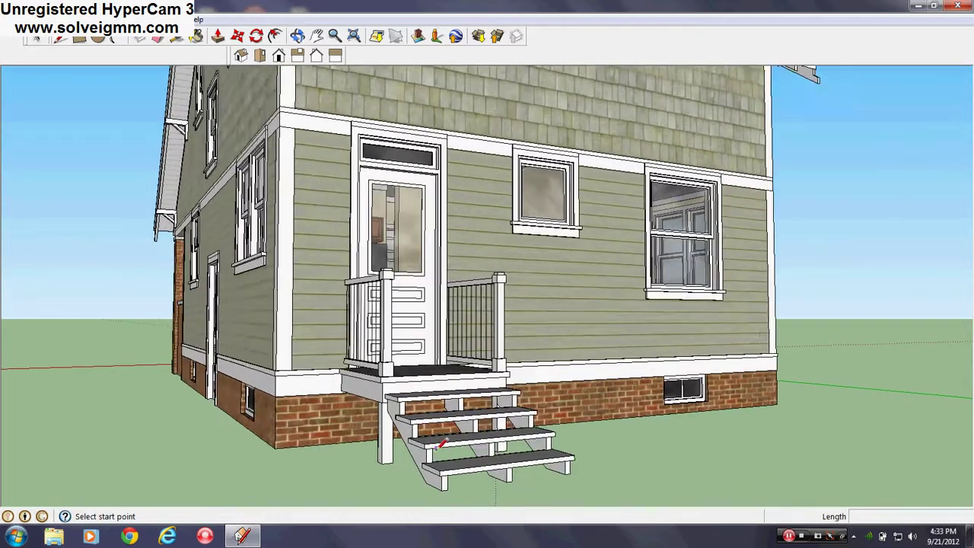
{"action": "middle_click_drag", "start_coordinate": [439, 443], "coordinate": [471, 404]}
{"action": "scroll", "coordinate": [471, 404], "scroll_direction": "up", "scroll_amount": 3}
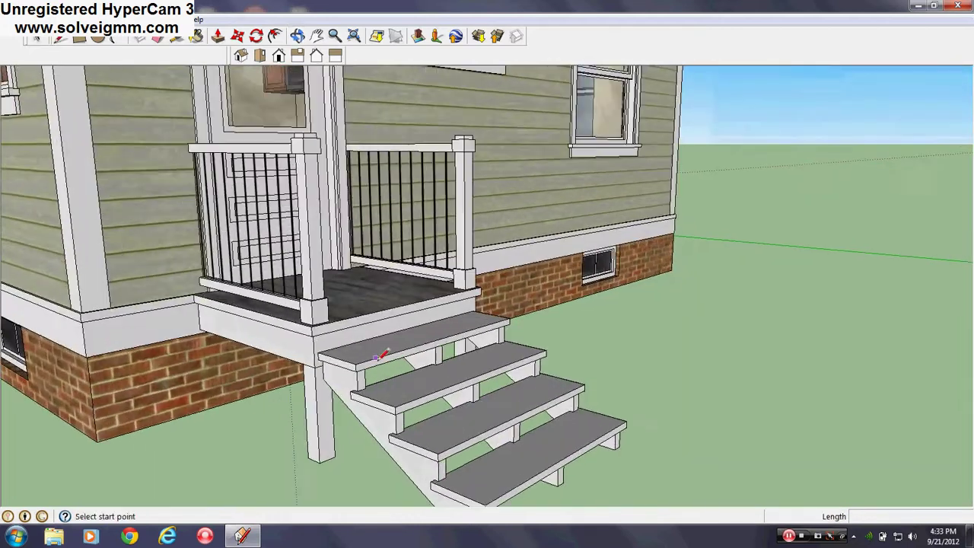
{"action": "mouse_move", "coordinate": [383, 354]}
{"action": "middle_mouse_down"}
{"action": "mouse_move", "coordinate": [561, 289]}
{"action": "mouse_move", "coordinate": [842, 222]}
{"action": "mouse_move", "coordinate": [828, 241]}
{"action": "middle_mouse_up"}
{"action": "key", "text": "l"}
{"action": "scroll", "coordinate": [326, 382], "scroll_direction": "up", "scroll_amount": 3}
{"action": "middle_click_drag", "start_coordinate": [326, 382], "coordinate": [70, 432]}
{"action": "scroll", "coordinate": [315, 319], "scroll_direction": "down", "scroll_amount": 4}
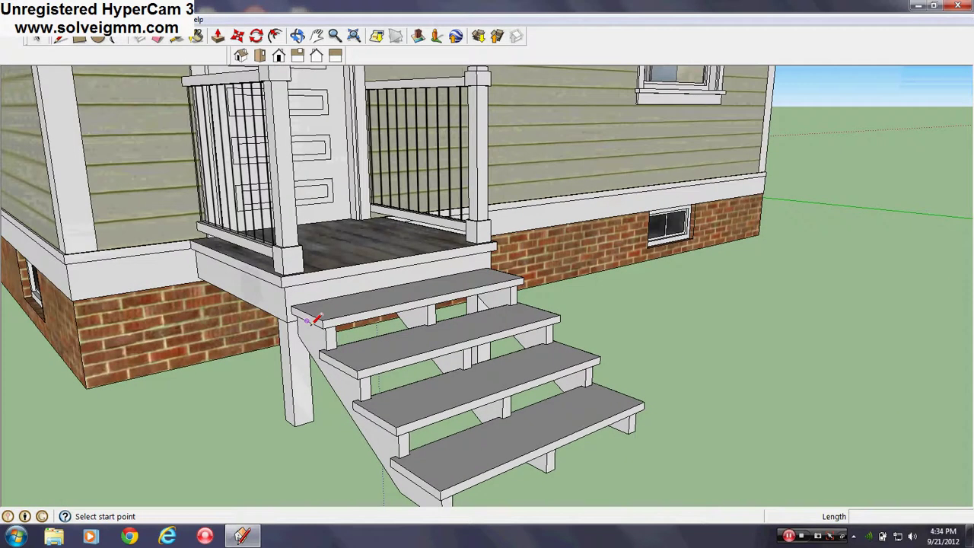
{"action": "middle_click_drag", "start_coordinate": [315, 319], "coordinate": [221, 342]}
{"action": "scroll", "coordinate": [539, 244], "scroll_direction": "down", "scroll_amount": 2}
{"action": "scroll", "coordinate": [539, 243], "scroll_direction": "up", "scroll_amount": 3}
{"action": "middle_click_drag", "start_coordinate": [539, 243], "coordinate": [349, 222]}
{"action": "scroll", "coordinate": [411, 330], "scroll_direction": "down", "scroll_amount": 4}
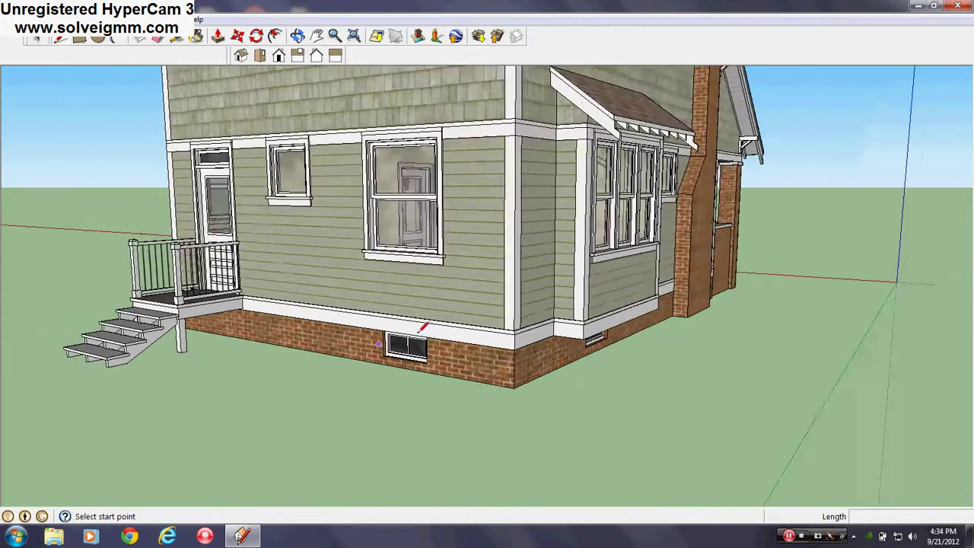
Step: Examine the side wall with the side entry door, double window and basement windows
{"action": "middle_click_drag", "start_coordinate": [480, 344], "coordinate": [523, 300]}
{"action": "scroll", "coordinate": [518, 302], "scroll_direction": "down", "scroll_amount": 3}
{"action": "middle_click_drag", "start_coordinate": [224, 253], "coordinate": [576, 277]}
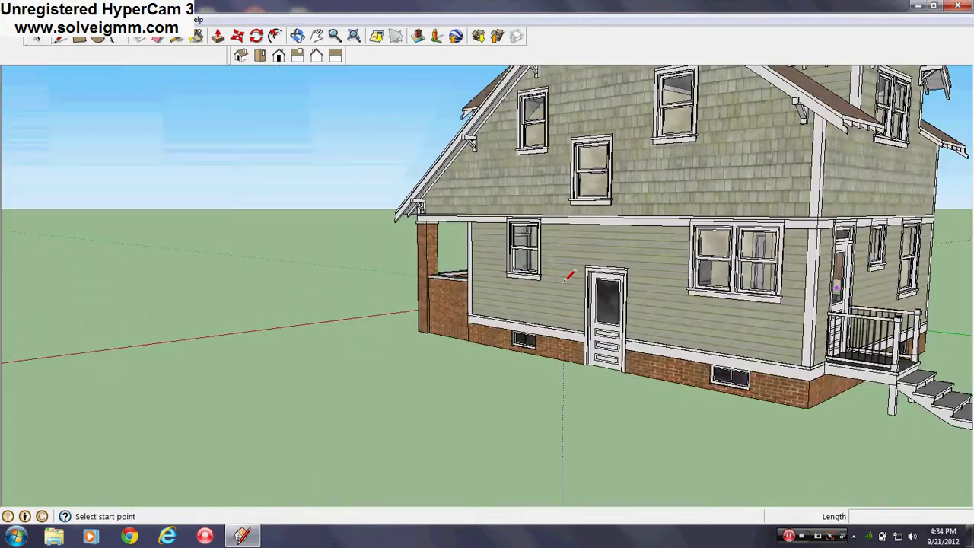
{"action": "scroll", "coordinate": [631, 322], "scroll_direction": "up", "scroll_amount": 2}
{"action": "scroll", "coordinate": [583, 330], "scroll_direction": "up", "scroll_amount": 2}
{"action": "scroll", "coordinate": [709, 261], "scroll_direction": "up", "scroll_amount": 2}
{"action": "scroll", "coordinate": [710, 260], "scroll_direction": "down", "scroll_amount": 5}
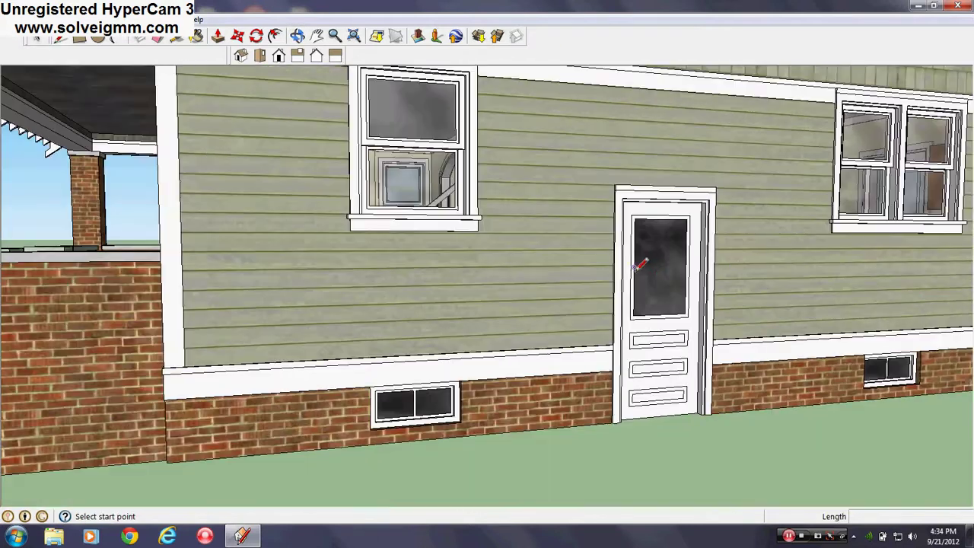
{"action": "scroll", "coordinate": [639, 254], "scroll_direction": "up", "scroll_amount": 1}
{"action": "mouse_move", "coordinate": [578, 263]}
{"action": "middle_mouse_down"}
{"action": "mouse_move", "coordinate": [487, 287]}
{"action": "mouse_move", "coordinate": [445, 354]}
{"action": "mouse_move", "coordinate": [362, 337]}
{"action": "mouse_move", "coordinate": [347, 356]}
{"action": "middle_mouse_up"}
{"action": "scroll", "coordinate": [373, 188], "scroll_direction": "down", "scroll_amount": 3}
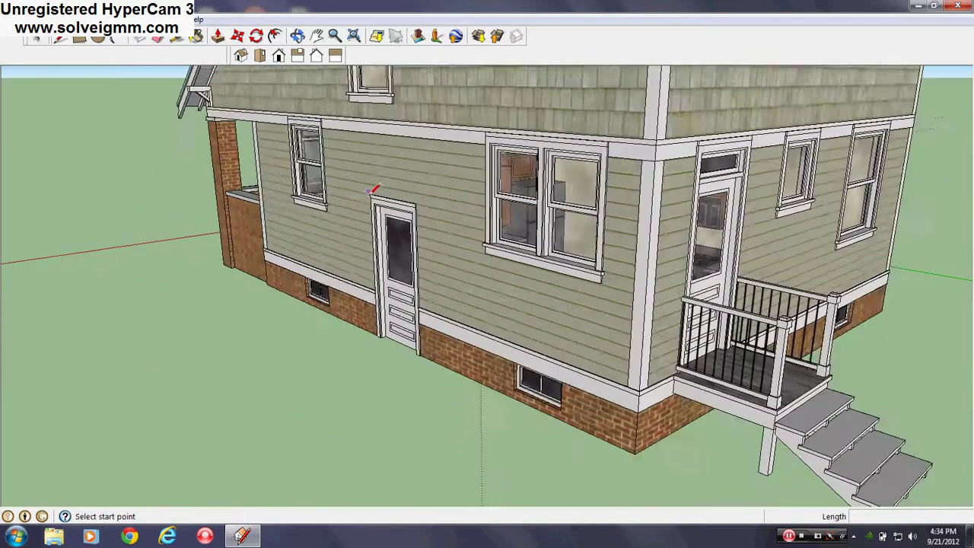
{"action": "scroll", "coordinate": [707, 285], "scroll_direction": "up", "scroll_amount": 3}
{"action": "mouse_move", "coordinate": [708, 293]}
{"action": "middle_mouse_down"}
{"action": "mouse_move", "coordinate": [663, 309]}
{"action": "mouse_move", "coordinate": [518, 315]}
{"action": "mouse_move", "coordinate": [677, 268]}
{"action": "middle_mouse_up"}
{"action": "scroll", "coordinate": [660, 260], "scroll_direction": "down", "scroll_amount": 1}
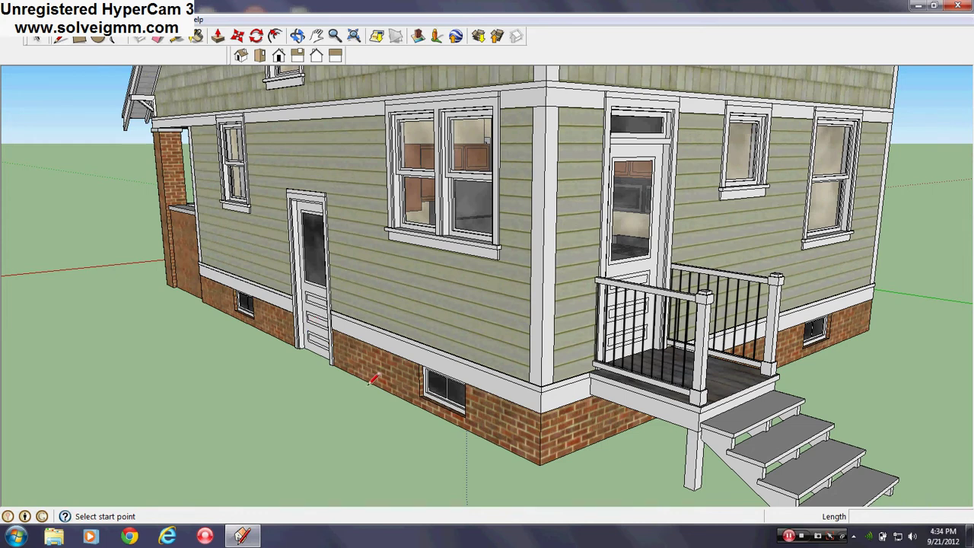
Step: Inspect the rear facade and look through the upper double window of the rear dormer
{"action": "mouse_move", "coordinate": [373, 380]}
{"action": "middle_mouse_down"}
{"action": "mouse_move", "coordinate": [457, 365]}
{"action": "mouse_move", "coordinate": [330, 360]}
{"action": "mouse_move", "coordinate": [576, 282]}
{"action": "middle_mouse_up"}
{"action": "scroll", "coordinate": [575, 282], "scroll_direction": "down", "scroll_amount": 3}
{"action": "scroll", "coordinate": [442, 320], "scroll_direction": "up", "scroll_amount": 4}
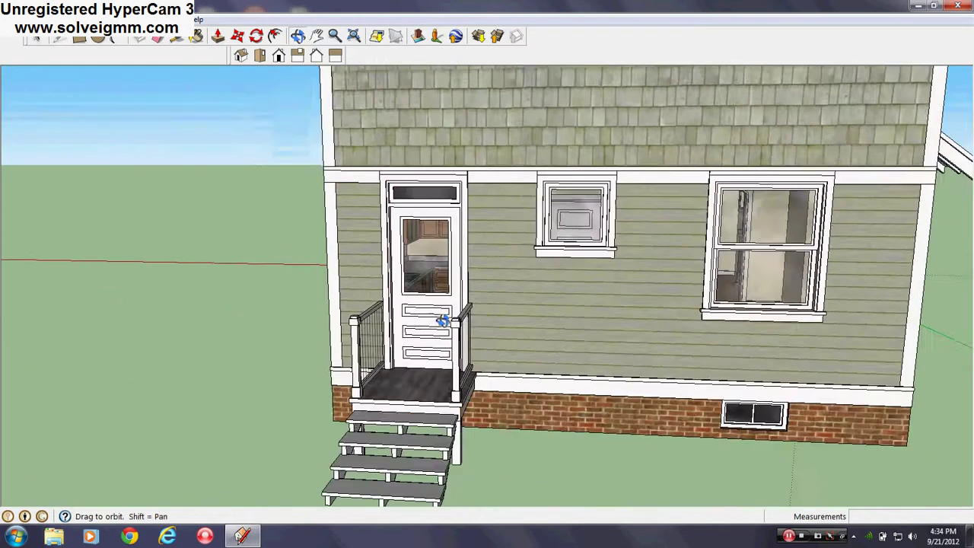
{"action": "scroll", "coordinate": [509, 226], "scroll_direction": "down", "scroll_amount": 5}
{"action": "scroll", "coordinate": [515, 191], "scroll_direction": "up", "scroll_amount": 8}
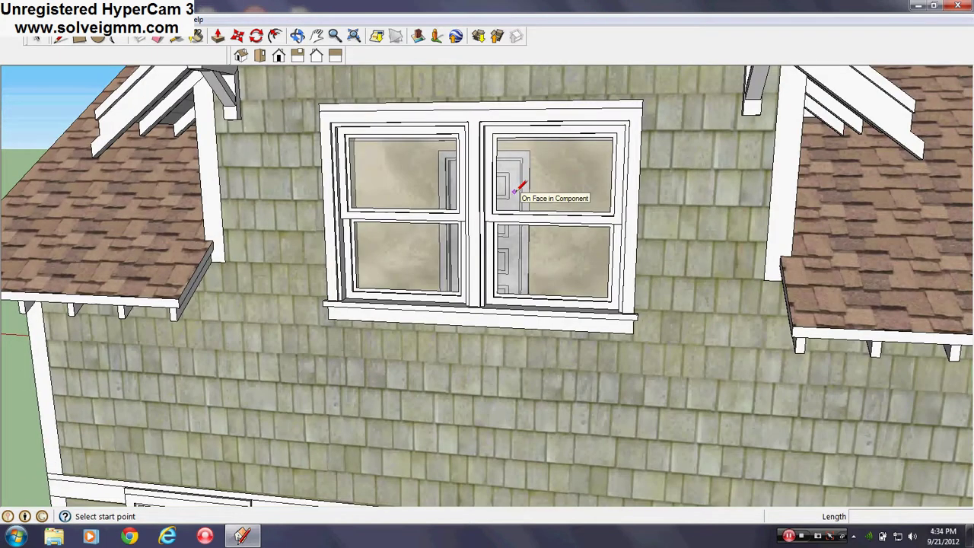
{"action": "scroll", "coordinate": [517, 189], "scroll_direction": "up", "scroll_amount": 5}
{"action": "mouse_move", "coordinate": [528, 185]}
{"action": "middle_mouse_down"}
{"action": "mouse_move", "coordinate": [528, 257]}
{"action": "mouse_move", "coordinate": [406, 257]}
{"action": "mouse_move", "coordinate": [562, 202]}
{"action": "mouse_move", "coordinate": [708, 190]}
{"action": "middle_mouse_up"}
{"action": "scroll", "coordinate": [522, 156], "scroll_direction": "down", "scroll_amount": 10}
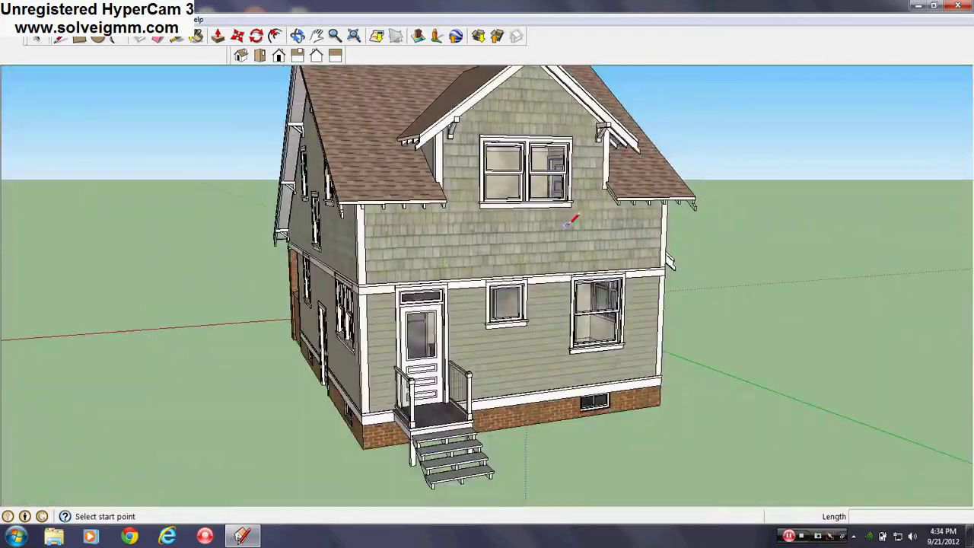
Step: Look around the upper part of the house and return to a full view of its front
{"action": "mouse_move", "coordinate": [567, 225]}
{"action": "middle_mouse_down"}
{"action": "mouse_move", "coordinate": [361, 256]}
{"action": "mouse_move", "coordinate": [221, 209]}
{"action": "middle_mouse_up"}
{"action": "scroll", "coordinate": [479, 161], "scroll_direction": "up", "scroll_amount": 5}
{"action": "mouse_move", "coordinate": [479, 161]}
{"action": "middle_mouse_down"}
{"action": "mouse_move", "coordinate": [162, 173]}
{"action": "mouse_move", "coordinate": [334, 197]}
{"action": "middle_mouse_up"}
{"action": "scroll", "coordinate": [162, 174], "scroll_direction": "down", "scroll_amount": 5}
{"action": "scroll", "coordinate": [343, 194], "scroll_direction": "down", "scroll_amount": 5}
{"action": "scroll", "coordinate": [333, 215], "scroll_direction": "up", "scroll_amount": 6}
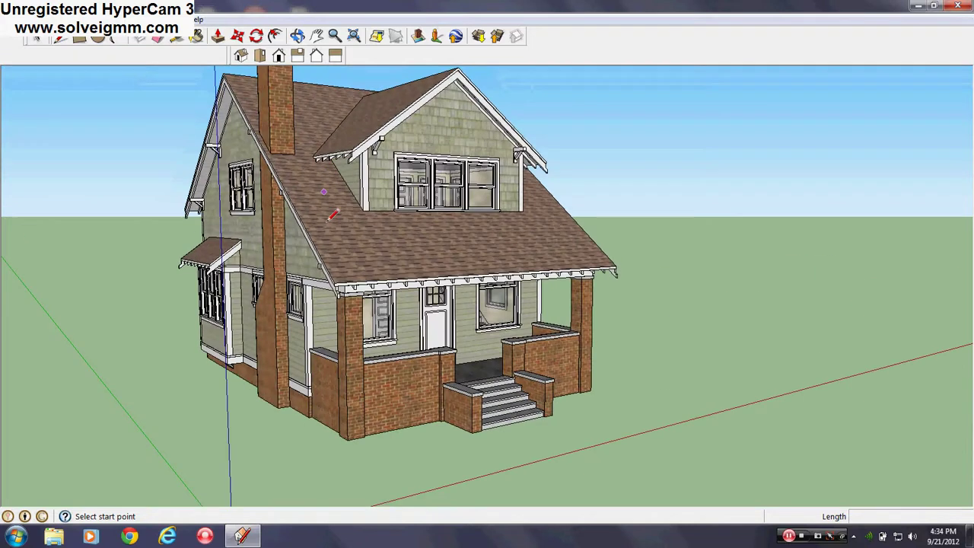
{"action": "scroll", "coordinate": [328, 223], "scroll_direction": "down", "scroll_amount": 1}
{"action": "mouse_move", "coordinate": [335, 261]}
{"action": "middle_mouse_down"}
{"action": "mouse_move", "coordinate": [394, 288]}
{"action": "mouse_move", "coordinate": [313, 271]}
{"action": "mouse_move", "coordinate": [324, 258]}
{"action": "middle_mouse_up"}
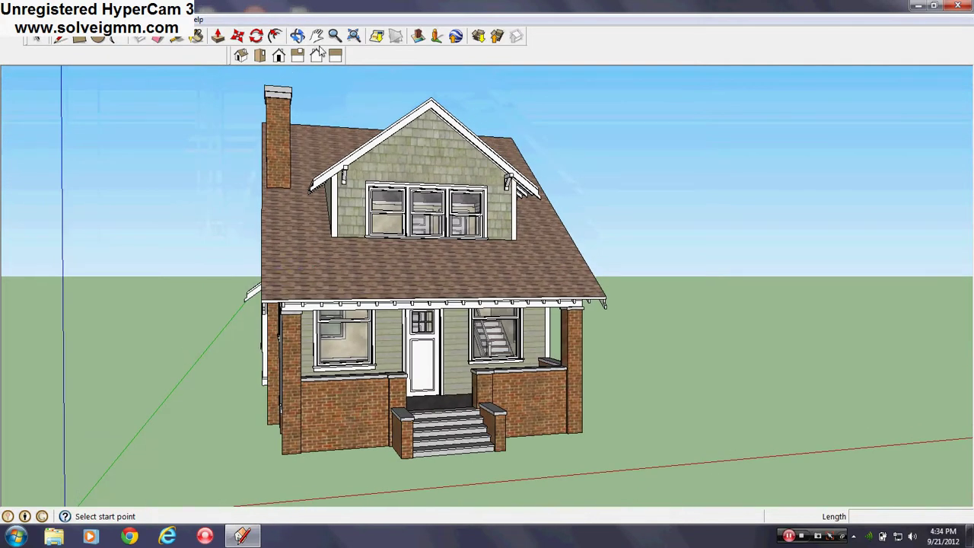
Step: Show the model's layers and hide the Second Floor and Roof layers
{"action": "left_click", "coordinate": [166, 19]}
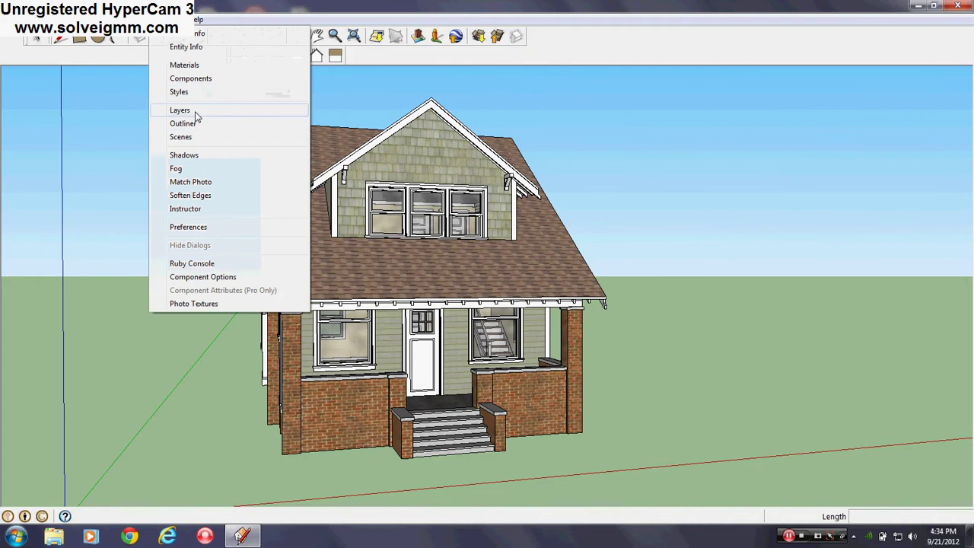
{"action": "left_click", "coordinate": [180, 110]}
{"action": "left_click", "coordinate": [116, 129]}
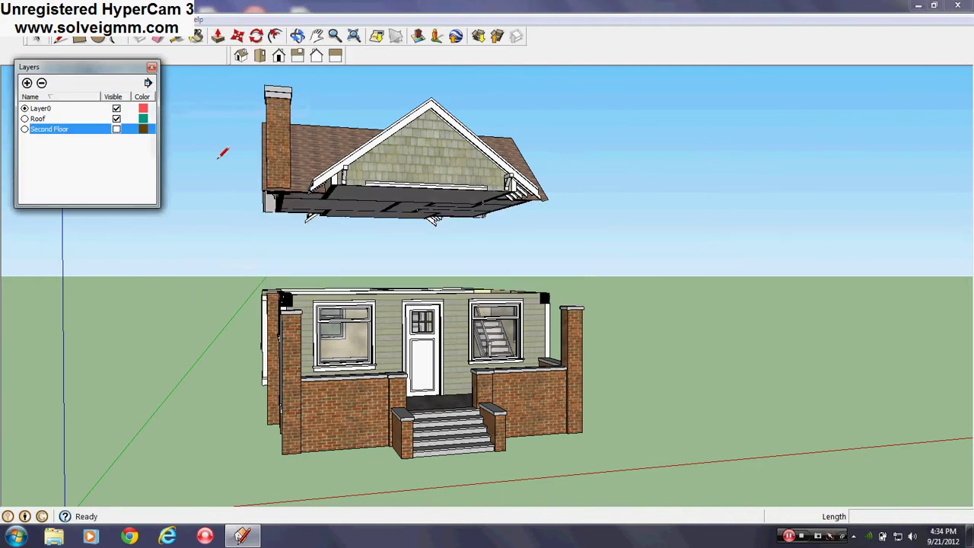
{"action": "left_click", "coordinate": [116, 119]}
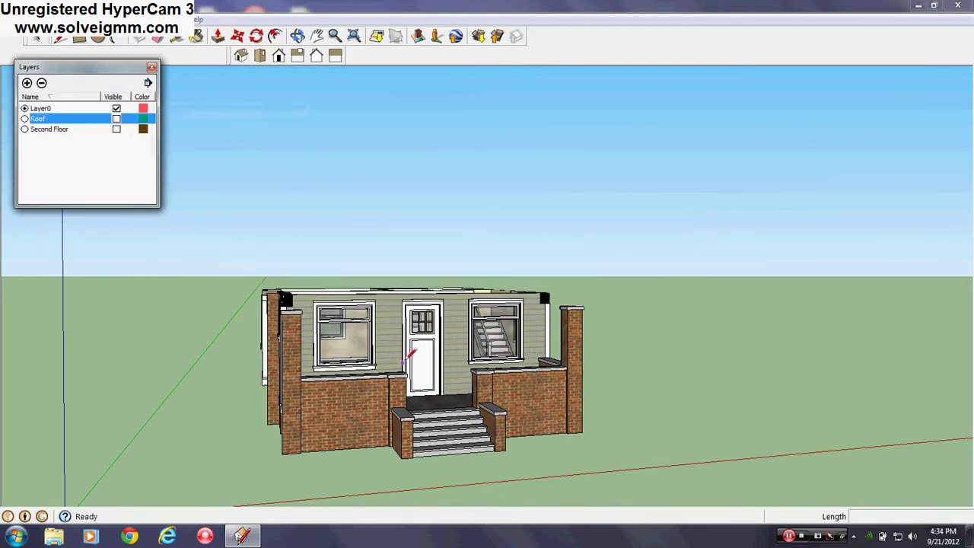
Step: Examine the exposed first floor from above, including the small windowed room beside the kitchen
{"action": "mouse_move", "coordinate": [402, 364]}
{"action": "middle_mouse_down"}
{"action": "mouse_move", "coordinate": [392, 392]}
{"action": "mouse_move", "coordinate": [364, 410]}
{"action": "mouse_move", "coordinate": [424, 302]}
{"action": "mouse_move", "coordinate": [391, 278]}
{"action": "mouse_move", "coordinate": [446, 311]}
{"action": "mouse_move", "coordinate": [424, 304]}
{"action": "mouse_move", "coordinate": [392, 321]}
{"action": "middle_mouse_up"}
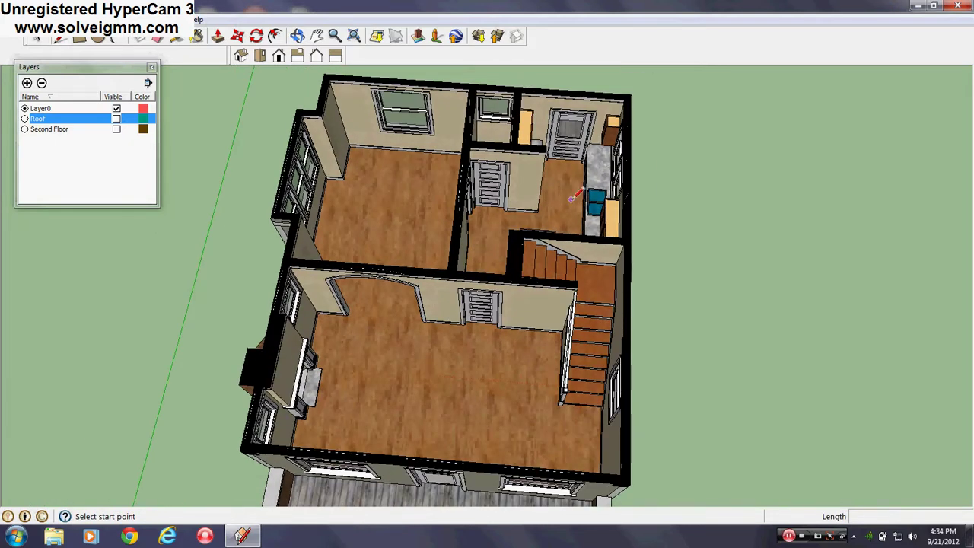
{"action": "scroll", "coordinate": [578, 163], "scroll_direction": "up", "scroll_amount": 3}
{"action": "scroll", "coordinate": [447, 216], "scroll_direction": "up", "scroll_amount": 3}
{"action": "middle_click_drag", "start_coordinate": [447, 216], "coordinate": [500, 204]}
{"action": "scroll", "coordinate": [399, 123], "scroll_direction": "up", "scroll_amount": 3}
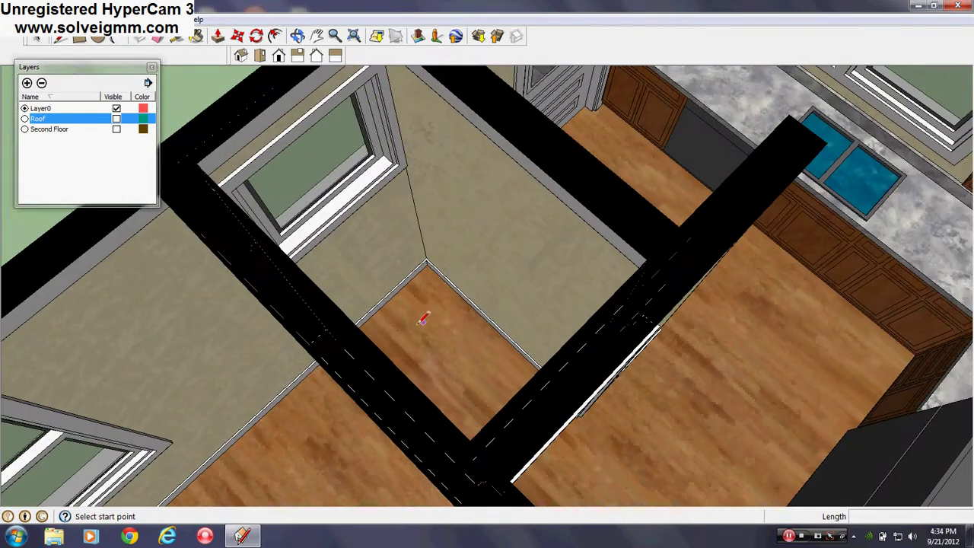
{"action": "scroll", "coordinate": [423, 316], "scroll_direction": "down", "scroll_amount": 5}
{"action": "middle_click_drag", "start_coordinate": [656, 284], "coordinate": [544, 259]}
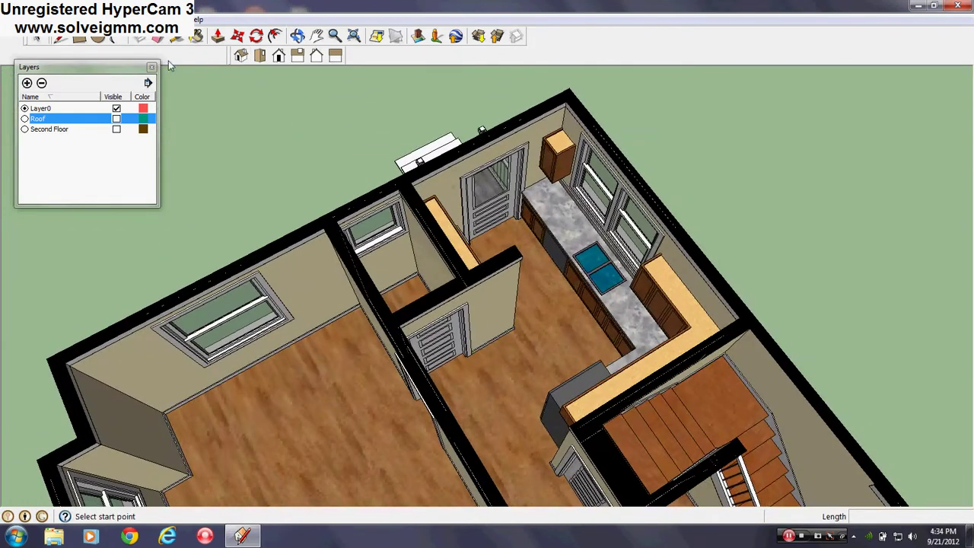
Step: Inspect the kitchen's range wall, refrigerator, cabinets and sink counter from above
{"action": "middle_click_drag", "start_coordinate": [667, 287], "coordinate": [114, 241]}
{"action": "scroll", "coordinate": [393, 146], "scroll_direction": "up", "scroll_amount": 3}
{"action": "middle_click_drag", "start_coordinate": [393, 146], "coordinate": [457, 253], "text": "shift"}
{"action": "scroll", "coordinate": [492, 201], "scroll_direction": "up", "scroll_amount": 2}
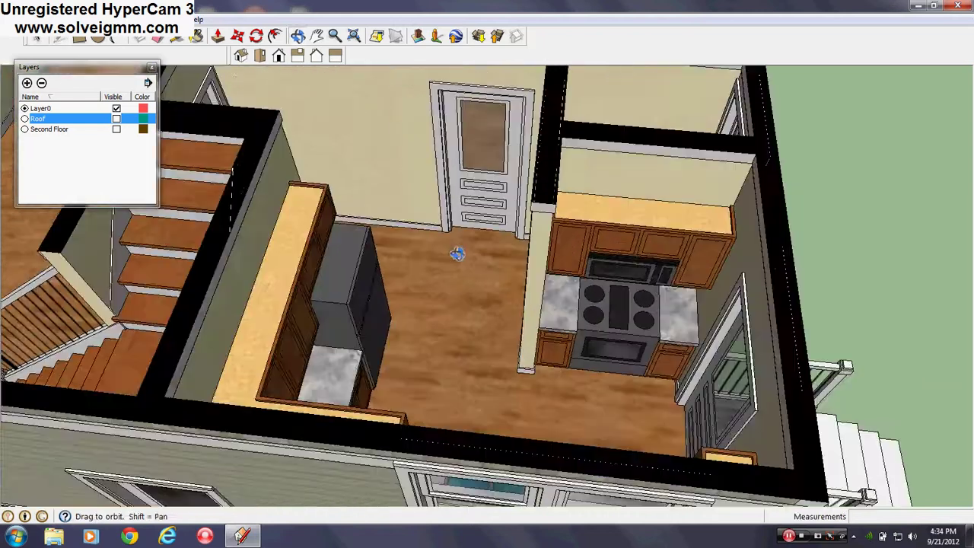
{"action": "scroll", "coordinate": [455, 243], "scroll_direction": "down", "scroll_amount": 3}
{"action": "mouse_move", "coordinate": [549, 306]}
{"action": "middle_mouse_down"}
{"action": "mouse_move", "coordinate": [507, 310]}
{"action": "mouse_move", "coordinate": [268, 228]}
{"action": "mouse_move", "coordinate": [502, 331]}
{"action": "mouse_move", "coordinate": [240, 288]}
{"action": "middle_mouse_up"}
{"action": "scroll", "coordinate": [517, 337], "scroll_direction": "up", "scroll_amount": 2}
{"action": "mouse_move", "coordinate": [467, 355]}
{"action": "middle_mouse_down"}
{"action": "mouse_move", "coordinate": [480, 281]}
{"action": "mouse_move", "coordinate": [490, 324]}
{"action": "mouse_move", "coordinate": [412, 355]}
{"action": "mouse_move", "coordinate": [465, 319]}
{"action": "middle_mouse_up"}
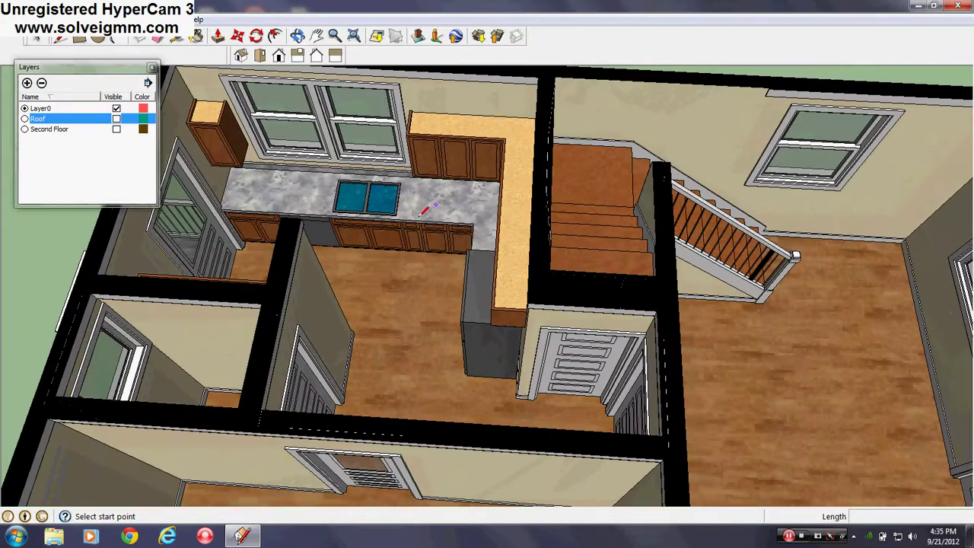
Step: Examine the two doors between the refrigerator and the staircase, and how they relate to the surrounding rooms
{"action": "scroll", "coordinate": [480, 349], "scroll_direction": "up", "scroll_amount": 5}
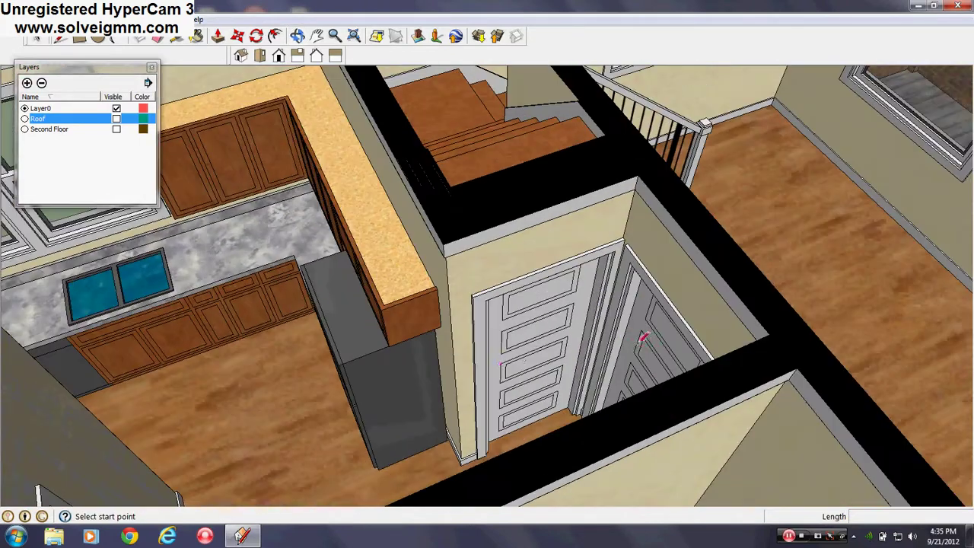
{"action": "middle_click_drag", "start_coordinate": [559, 296], "coordinate": [366, 356]}
{"action": "scroll", "coordinate": [373, 356], "scroll_direction": "down", "scroll_amount": 4}
{"action": "mouse_move", "coordinate": [671, 378]}
{"action": "middle_mouse_down"}
{"action": "mouse_move", "coordinate": [571, 388]}
{"action": "mouse_move", "coordinate": [613, 363]}
{"action": "middle_mouse_up"}
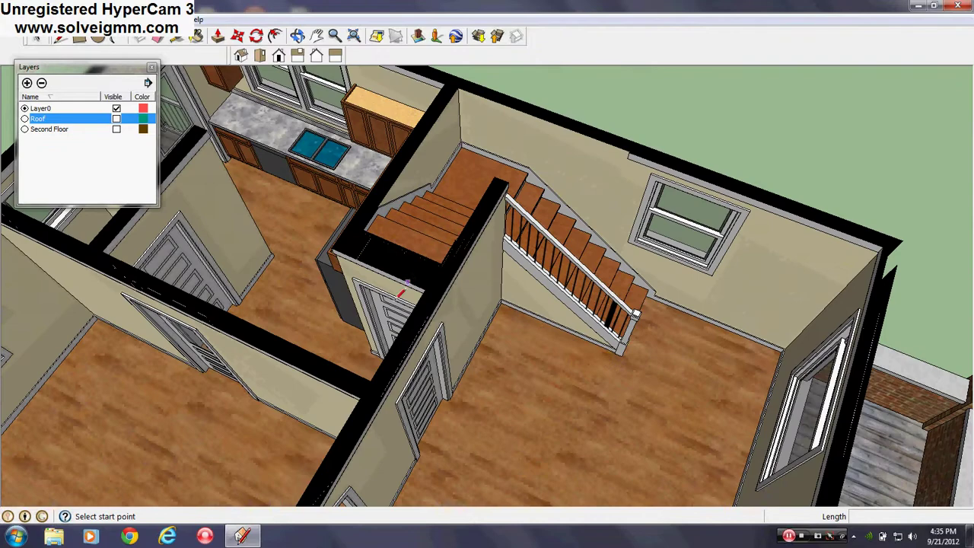
{"action": "scroll", "coordinate": [400, 303], "scroll_direction": "up", "scroll_amount": 3}
{"action": "middle_click_drag", "start_coordinate": [393, 313], "coordinate": [455, 323]}
{"action": "scroll", "coordinate": [432, 333], "scroll_direction": "down", "scroll_amount": 4}
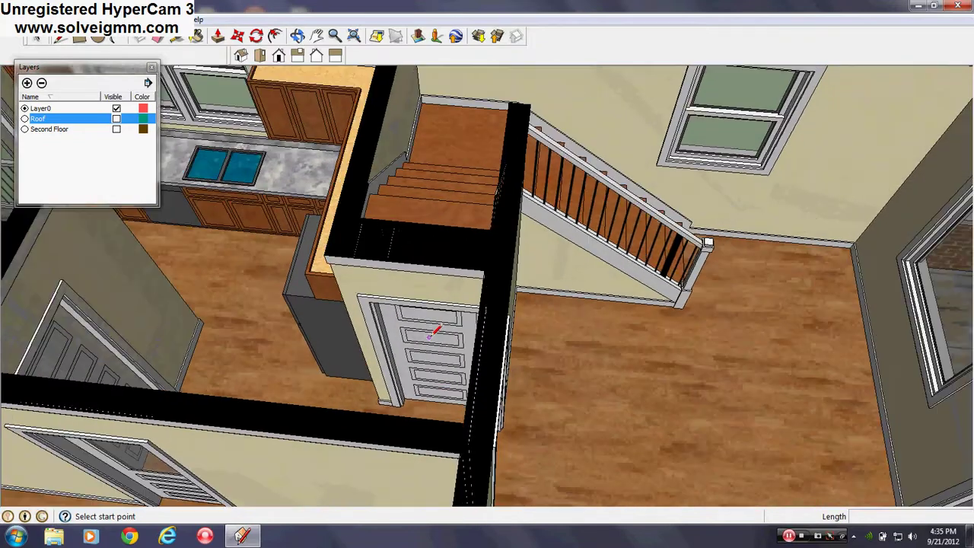
{"action": "mouse_move", "coordinate": [697, 340]}
{"action": "middle_mouse_down"}
{"action": "mouse_move", "coordinate": [355, 342]}
{"action": "mouse_move", "coordinate": [555, 348]}
{"action": "mouse_move", "coordinate": [547, 327]}
{"action": "mouse_move", "coordinate": [575, 356]}
{"action": "mouse_move", "coordinate": [799, 443]}
{"action": "middle_mouse_up"}
{"action": "scroll", "coordinate": [559, 302], "scroll_direction": "down", "scroll_amount": 3}
{"action": "middle_click_drag", "start_coordinate": [597, 341], "coordinate": [731, 299]}
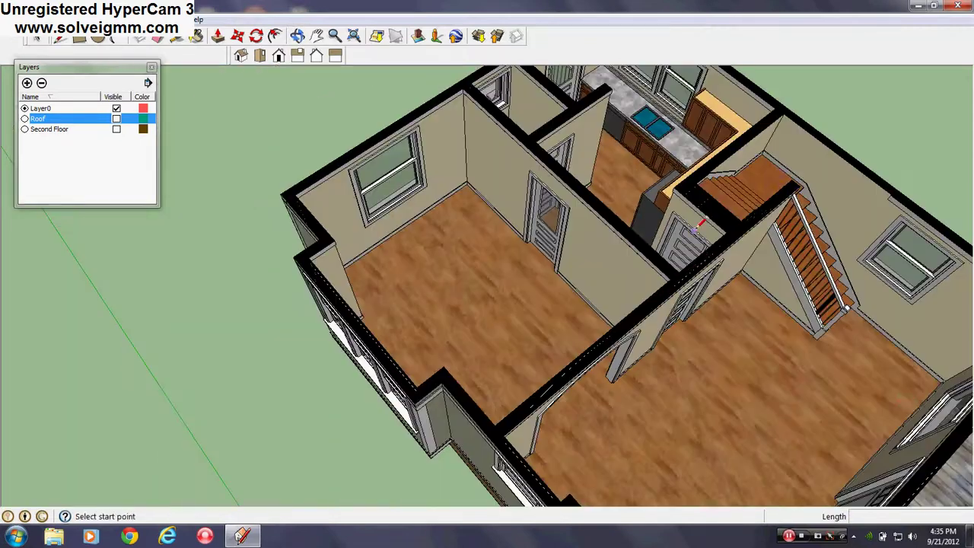
{"action": "scroll", "coordinate": [694, 230], "scroll_direction": "up", "scroll_amount": 3}
{"action": "scroll", "coordinate": [732, 348], "scroll_direction": "down", "scroll_amount": 5}
Step: Check the exterior side wall with the entry door that corresponds to the staircase inside
{"action": "middle_click_drag", "start_coordinate": [732, 348], "coordinate": [510, 366]}
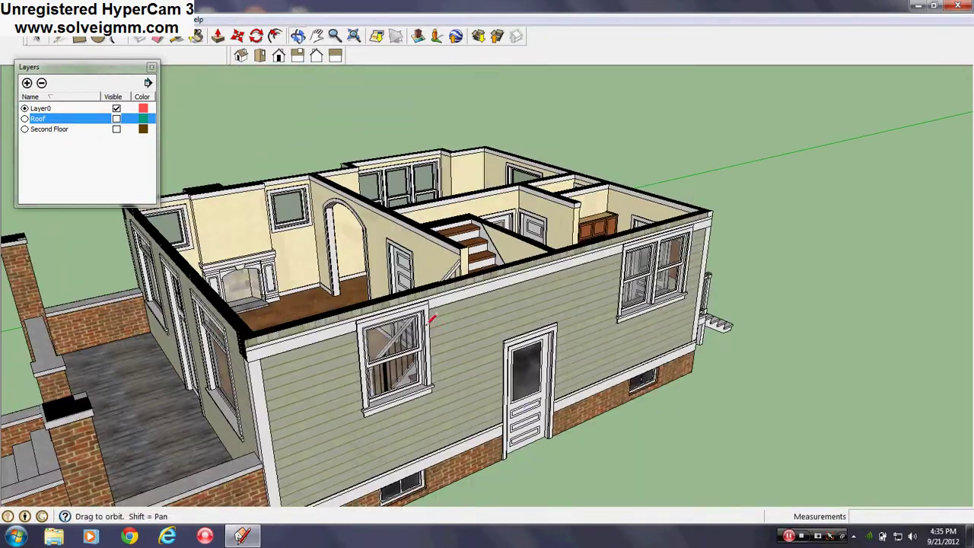
{"action": "scroll", "coordinate": [510, 365], "scroll_direction": "up", "scroll_amount": 3}
{"action": "scroll", "coordinate": [511, 366], "scroll_direction": "down", "scroll_amount": 2}
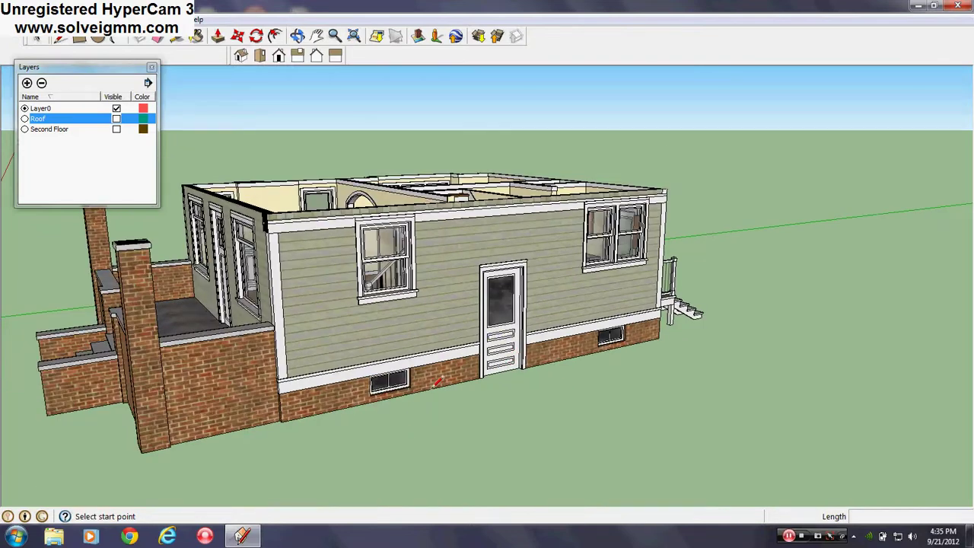
{"action": "middle_click_drag", "start_coordinate": [470, 290], "coordinate": [426, 361]}
{"action": "middle_click_drag", "start_coordinate": [563, 423], "coordinate": [337, 302]}
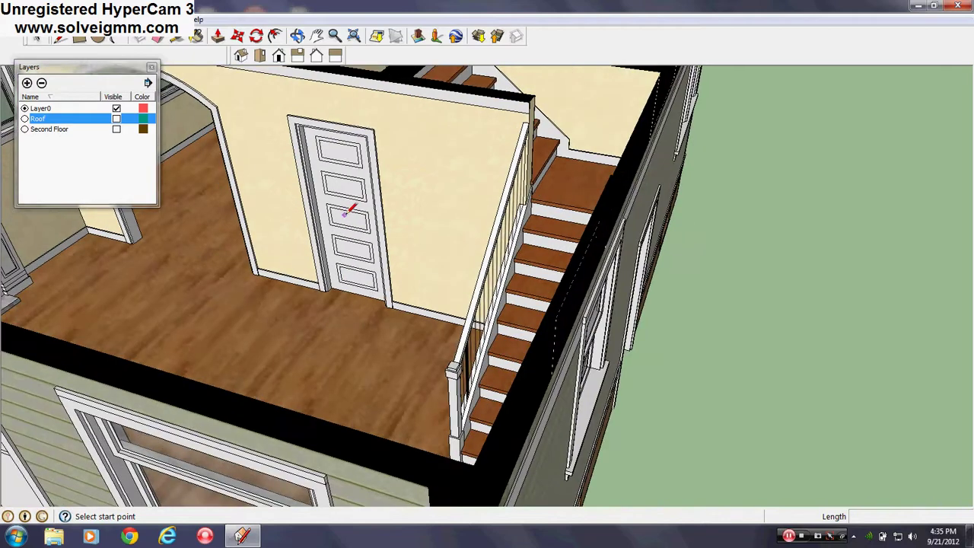
Step: Inspect the living room's panelled door next to the staircase and the area behind its wall
{"action": "scroll", "coordinate": [351, 210], "scroll_direction": "up", "scroll_amount": 3}
{"action": "scroll", "coordinate": [570, 246], "scroll_direction": "down", "scroll_amount": 2}
{"action": "mouse_move", "coordinate": [570, 245]}
{"action": "middle_mouse_down"}
{"action": "mouse_move", "coordinate": [504, 296]}
{"action": "mouse_move", "coordinate": [472, 252]}
{"action": "mouse_move", "coordinate": [436, 245]}
{"action": "middle_mouse_up"}
{"action": "key", "text": "l"}
{"action": "scroll", "coordinate": [551, 340], "scroll_direction": "down", "scroll_amount": 2}
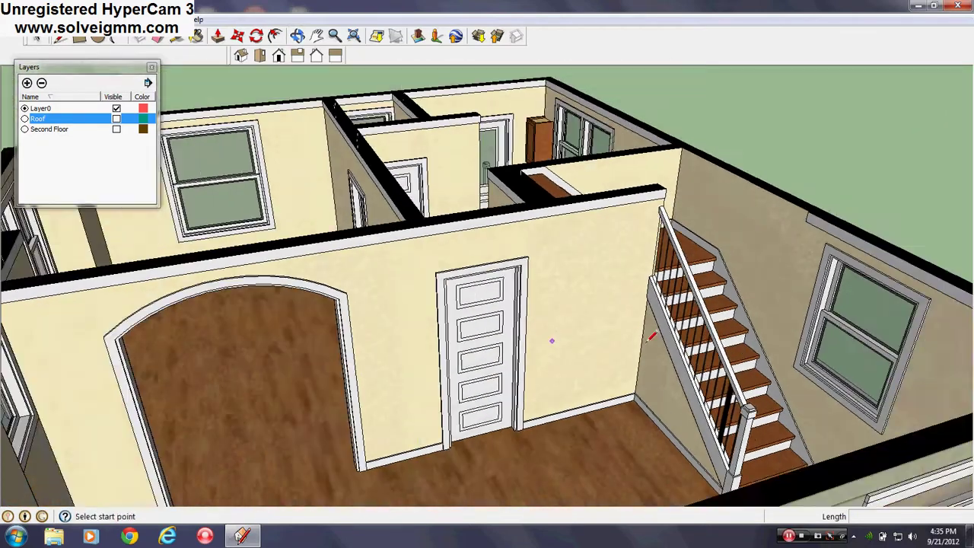
{"action": "middle_click_drag", "start_coordinate": [649, 339], "coordinate": [784, 404]}
{"action": "scroll", "coordinate": [544, 385], "scroll_direction": "up", "scroll_amount": 4}
{"action": "middle_click_drag", "start_coordinate": [543, 386], "coordinate": [426, 430]}
{"action": "scroll", "coordinate": [359, 191], "scroll_direction": "down", "scroll_amount": 4}
{"action": "middle_click_drag", "start_coordinate": [495, 319], "coordinate": [401, 333]}
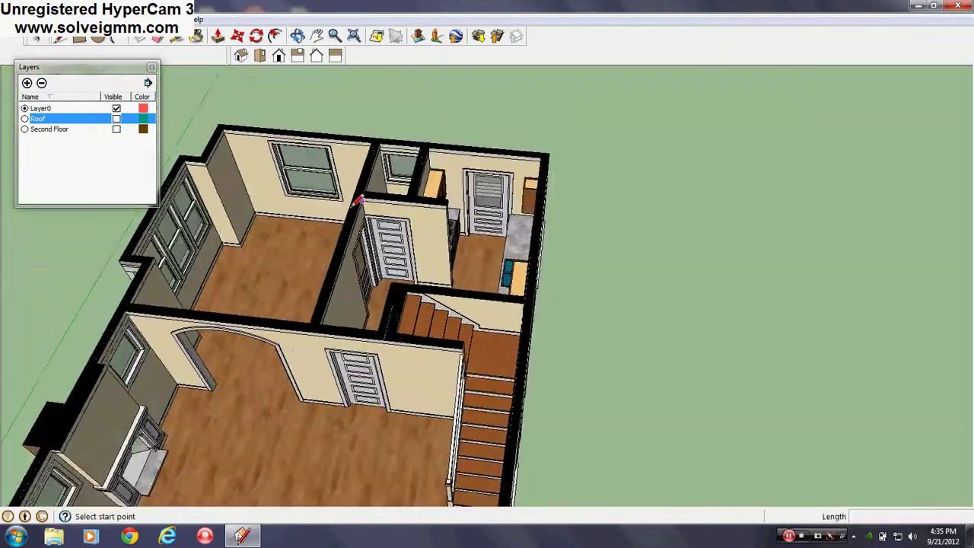
Step: Examine the glazed door and the adjoining five-panel door in the passage leading to the kitchen
{"action": "scroll", "coordinate": [358, 201], "scroll_direction": "up", "scroll_amount": 4}
{"action": "scroll", "coordinate": [413, 239], "scroll_direction": "up", "scroll_amount": 3}
{"action": "middle_click_drag", "start_coordinate": [413, 239], "coordinate": [495, 274]}
{"action": "scroll", "coordinate": [495, 274], "scroll_direction": "down", "scroll_amount": 2}
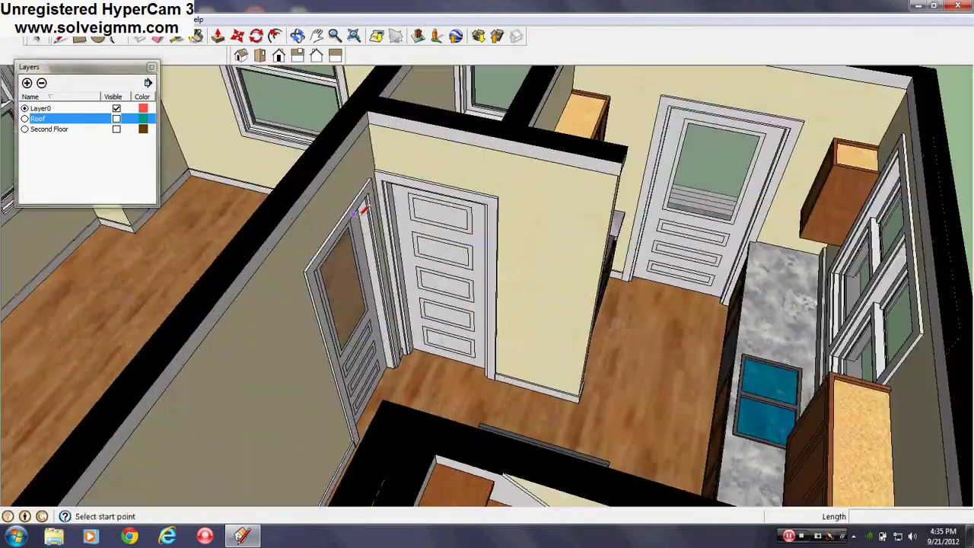
{"action": "scroll", "coordinate": [353, 214], "scroll_direction": "up", "scroll_amount": 3}
{"action": "middle_click_drag", "start_coordinate": [353, 213], "coordinate": [320, 199]}
{"action": "scroll", "coordinate": [437, 264], "scroll_direction": "up", "scroll_amount": 4}
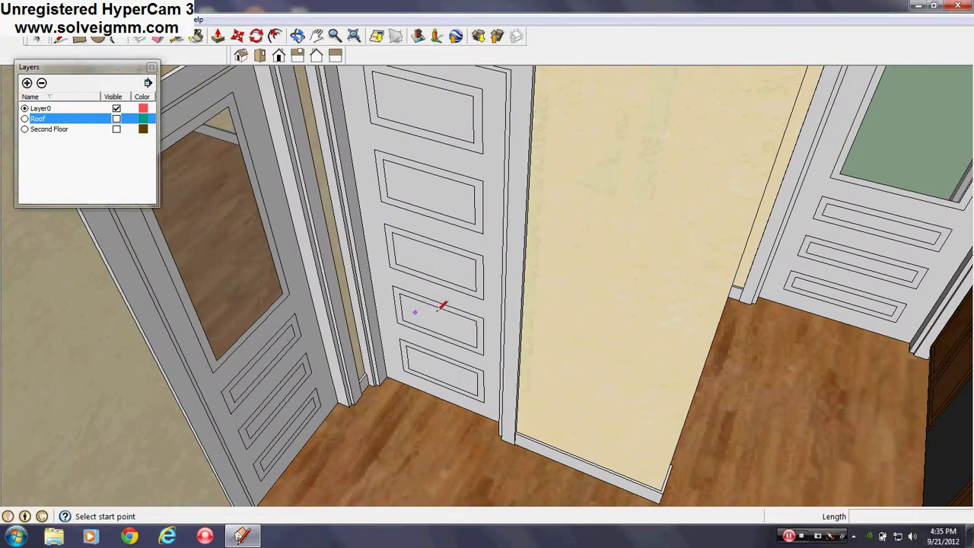
{"action": "middle_click_drag", "start_coordinate": [450, 313], "coordinate": [431, 449]}
{"action": "scroll", "coordinate": [595, 398], "scroll_direction": "down", "scroll_amount": 5}
{"action": "middle_click_drag", "start_coordinate": [596, 398], "coordinate": [586, 308]}
{"action": "scroll", "coordinate": [590, 303], "scroll_direction": "down", "scroll_amount": 3}
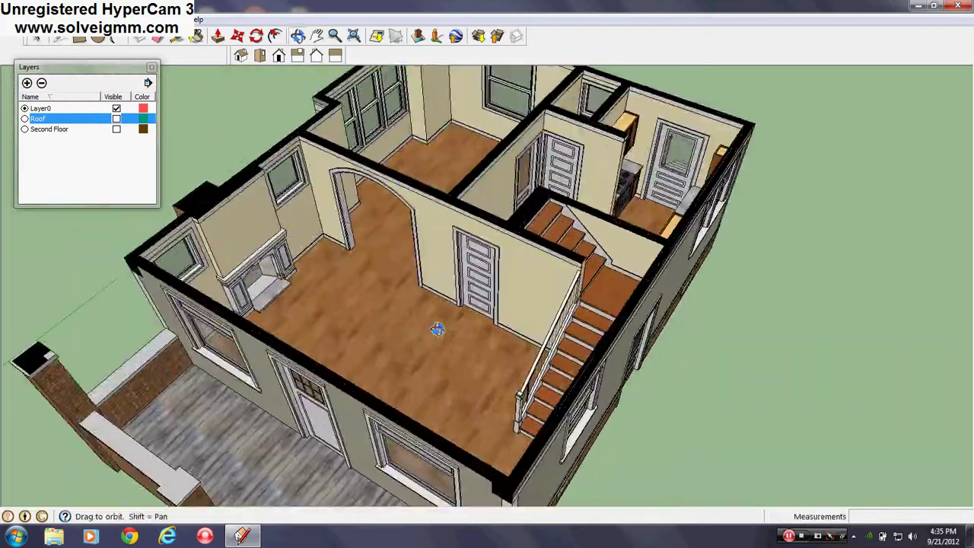
Step: View the living room's fireplace wall at eye level, with its two flanking windows and the archway
{"action": "middle_click_drag", "start_coordinate": [438, 329], "coordinate": [284, 281]}
{"action": "scroll", "coordinate": [284, 281], "scroll_direction": "down", "scroll_amount": 4}
{"action": "scroll", "coordinate": [389, 195], "scroll_direction": "up", "scroll_amount": 9}
{"action": "middle_click_drag", "start_coordinate": [391, 195], "coordinate": [303, 231]}
{"action": "scroll", "coordinate": [353, 298], "scroll_direction": "down", "scroll_amount": 2}
{"action": "scroll", "coordinate": [426, 327], "scroll_direction": "down", "scroll_amount": 1}
{"action": "middle_click_drag", "start_coordinate": [426, 327], "coordinate": [446, 190]}
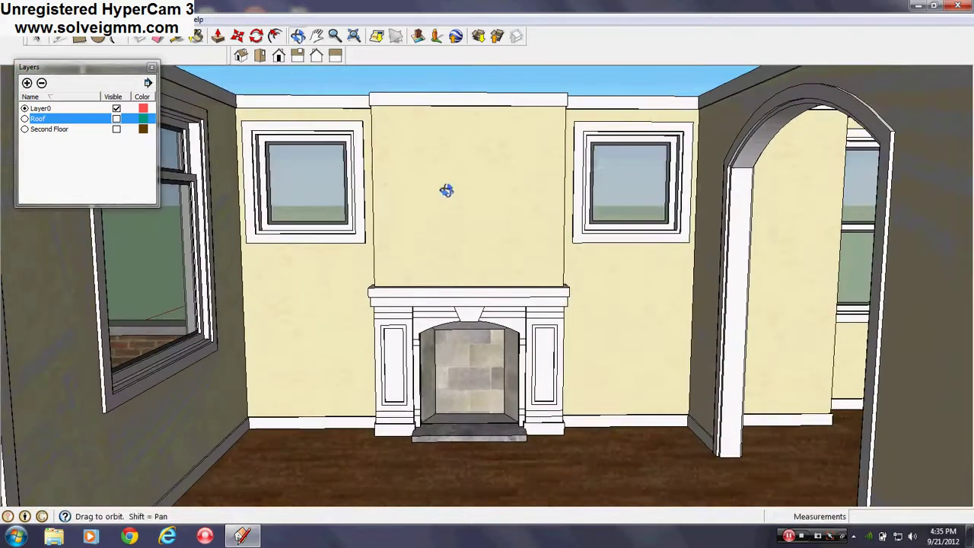
{"action": "key", "text": "l"}
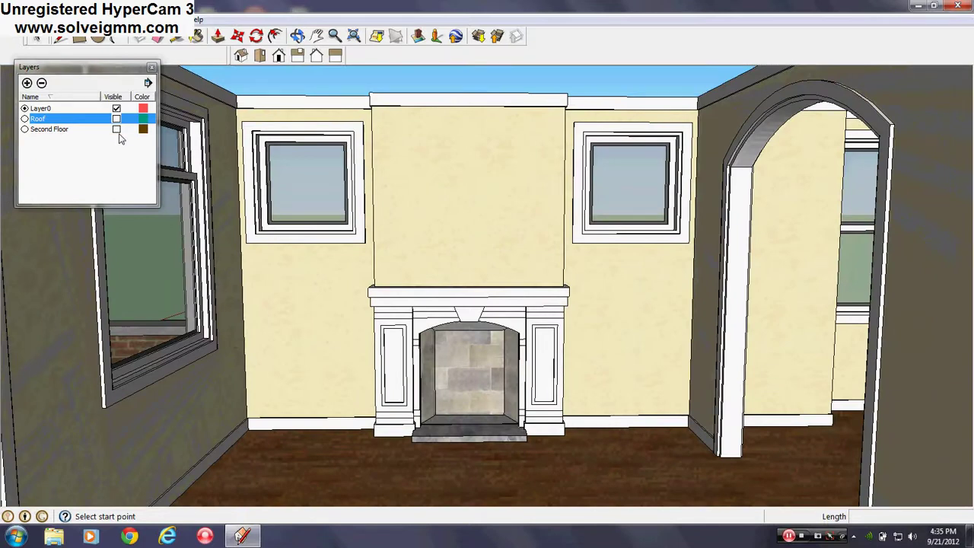
Step: Show the Second Floor layer and look through the archway at the adjoining room's windows
{"action": "left_click", "coordinate": [116, 129]}
{"action": "middle_click_drag", "start_coordinate": [457, 335], "coordinate": [480, 332]}
{"action": "scroll", "coordinate": [951, 283], "scroll_direction": "up", "scroll_amount": 1}
{"action": "middle_click_drag", "start_coordinate": [950, 282], "coordinate": [854, 383]}
{"action": "scroll", "coordinate": [875, 305], "scroll_direction": "up", "scroll_amount": 2}
{"action": "mouse_move", "coordinate": [883, 301]}
{"action": "middle_mouse_down"}
{"action": "mouse_move", "coordinate": [890, 294]}
{"action": "mouse_move", "coordinate": [756, 301]}
{"action": "middle_mouse_up"}
{"action": "middle_click_drag", "start_coordinate": [860, 314], "coordinate": [750, 383]}
{"action": "middle_click_drag", "start_coordinate": [947, 394], "coordinate": [844, 401]}
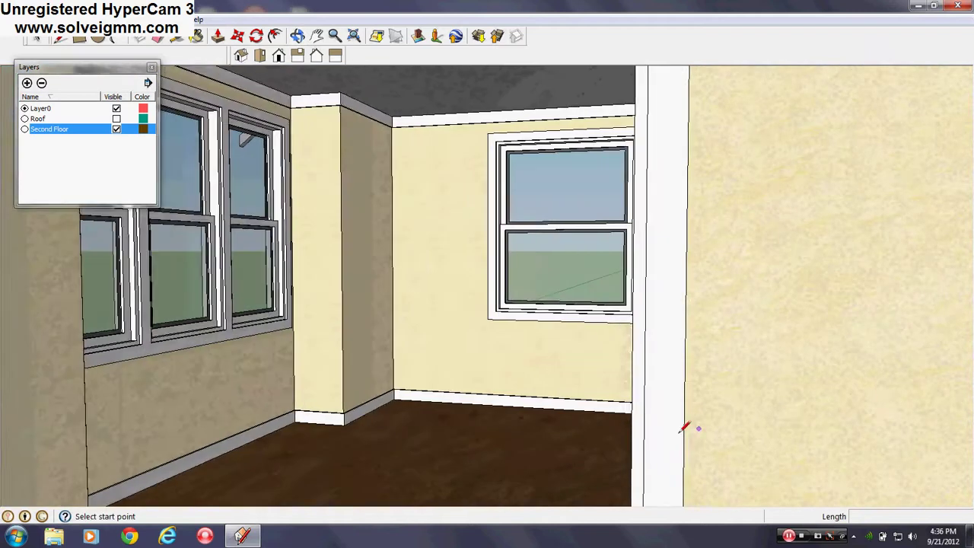
{"action": "mouse_move", "coordinate": [683, 428]}
{"action": "middle_mouse_down"}
{"action": "mouse_move", "coordinate": [956, 413]}
{"action": "mouse_move", "coordinate": [746, 464]}
{"action": "mouse_move", "coordinate": [542, 461]}
{"action": "middle_mouse_up"}
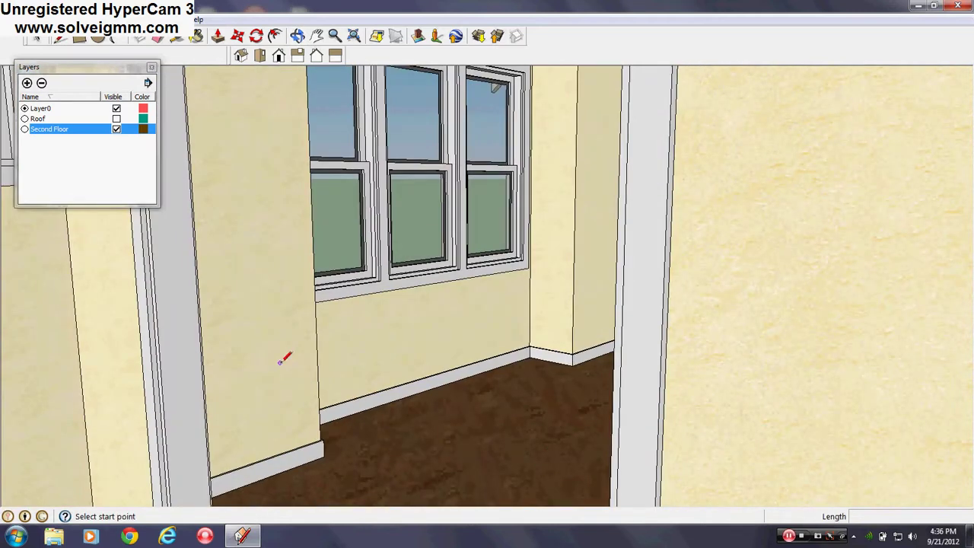
{"action": "middle_click_drag", "start_coordinate": [147, 383], "coordinate": [302, 378]}
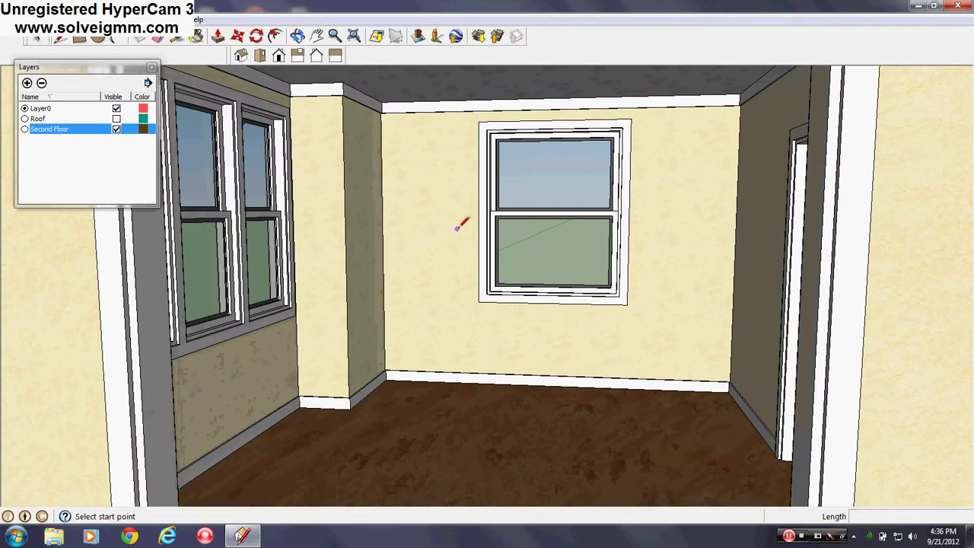
{"action": "scroll", "coordinate": [296, 251], "scroll_direction": "up", "scroll_amount": 3}
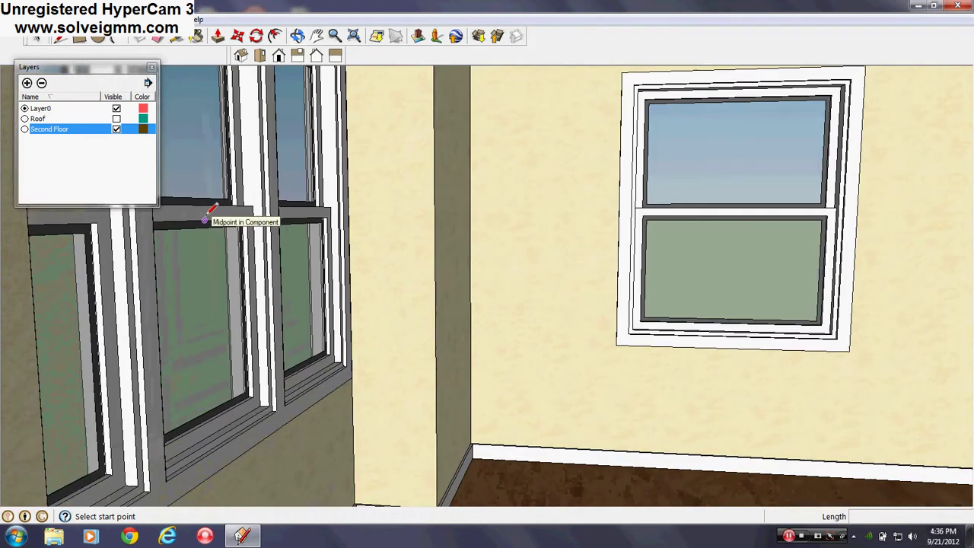
Step: Look back into the living room at the front door, front window and stone fireplace
{"action": "middle_click_drag", "start_coordinate": [211, 217], "coordinate": [4, 301]}
{"action": "mouse_move", "coordinate": [212, 308]}
{"action": "middle_mouse_down"}
{"action": "mouse_move", "coordinate": [367, 296]}
{"action": "mouse_move", "coordinate": [443, 309]}
{"action": "mouse_move", "coordinate": [411, 309]}
{"action": "mouse_move", "coordinate": [625, 299]}
{"action": "mouse_move", "coordinate": [773, 342]}
{"action": "mouse_move", "coordinate": [854, 348]}
{"action": "mouse_move", "coordinate": [587, 352]}
{"action": "mouse_move", "coordinate": [681, 370]}
{"action": "middle_mouse_up"}
{"action": "middle_click_drag", "start_coordinate": [487, 399], "coordinate": [613, 358]}
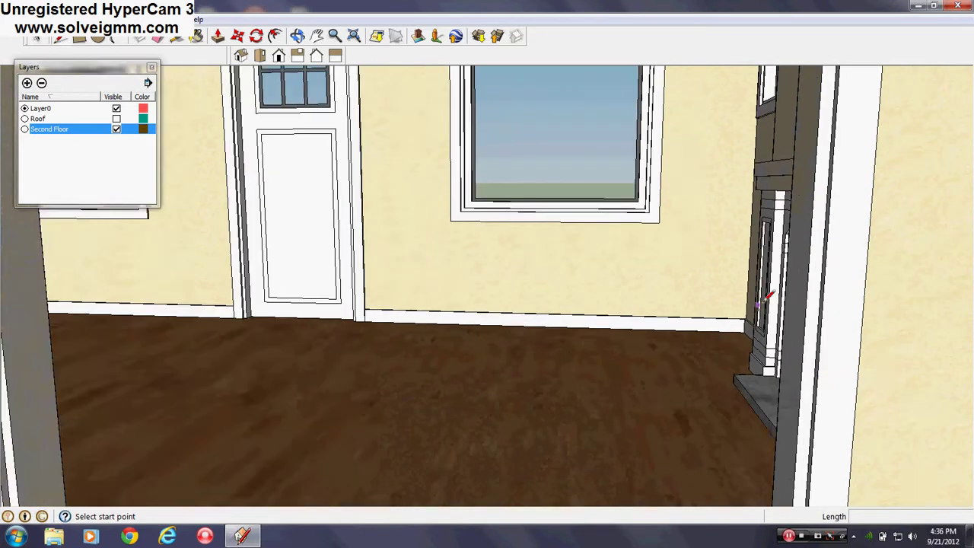
{"action": "mouse_move", "coordinate": [765, 301]}
{"action": "middle_mouse_down"}
{"action": "mouse_move", "coordinate": [461, 355]}
{"action": "mouse_move", "coordinate": [659, 343]}
{"action": "mouse_move", "coordinate": [532, 339]}
{"action": "middle_mouse_up"}
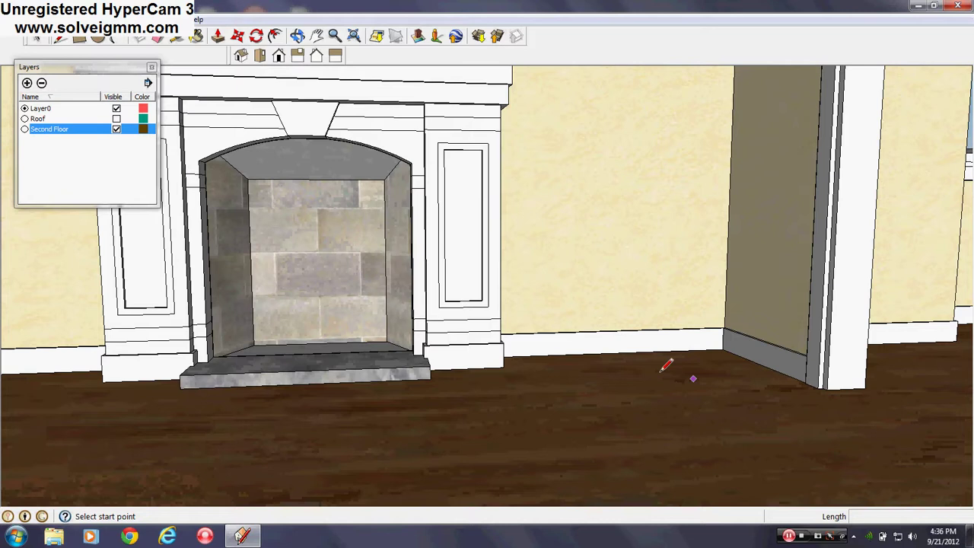
{"action": "mouse_move", "coordinate": [444, 237]}
{"action": "middle_mouse_down"}
{"action": "mouse_move", "coordinate": [519, 360]}
{"action": "mouse_move", "coordinate": [236, 279]}
{"action": "middle_mouse_up"}
Step: Hide the Second Floor layer and examine the staircase with its railing and landing from above
{"action": "left_click", "coordinate": [116, 129]}
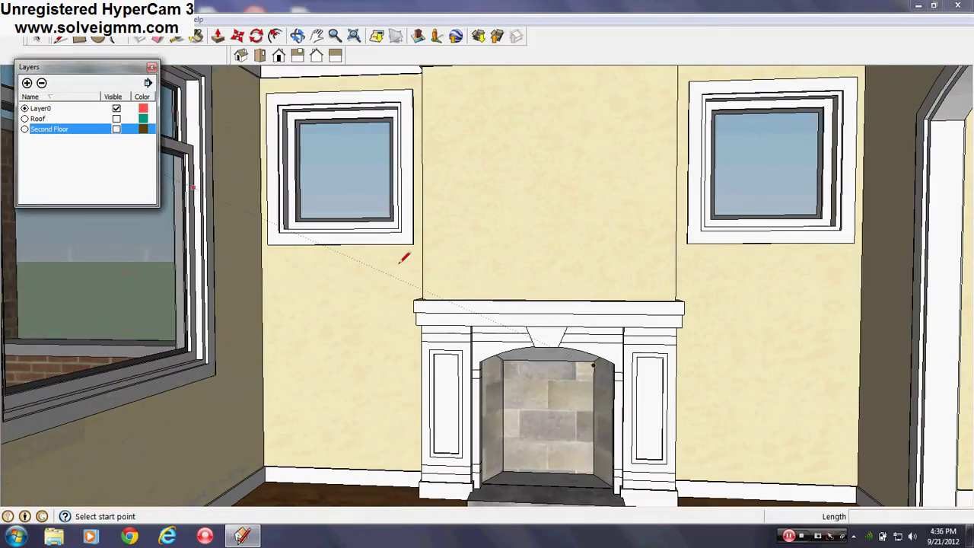
{"action": "middle_click_drag", "start_coordinate": [402, 254], "coordinate": [592, 406]}
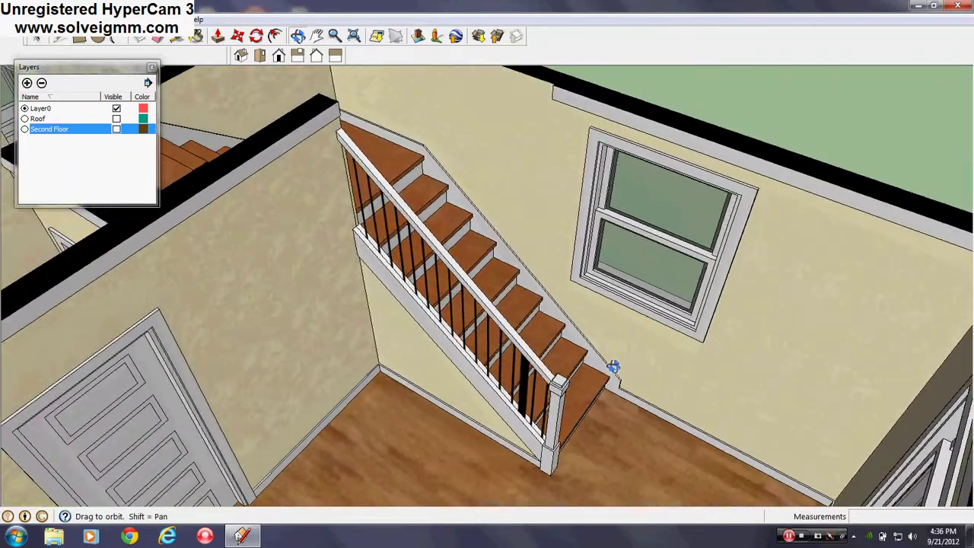
{"action": "middle_click_drag", "start_coordinate": [613, 366], "coordinate": [677, 363]}
{"action": "scroll", "coordinate": [674, 361], "scroll_direction": "down", "scroll_amount": 5}
{"action": "scroll", "coordinate": [448, 187], "scroll_direction": "up", "scroll_amount": 5}
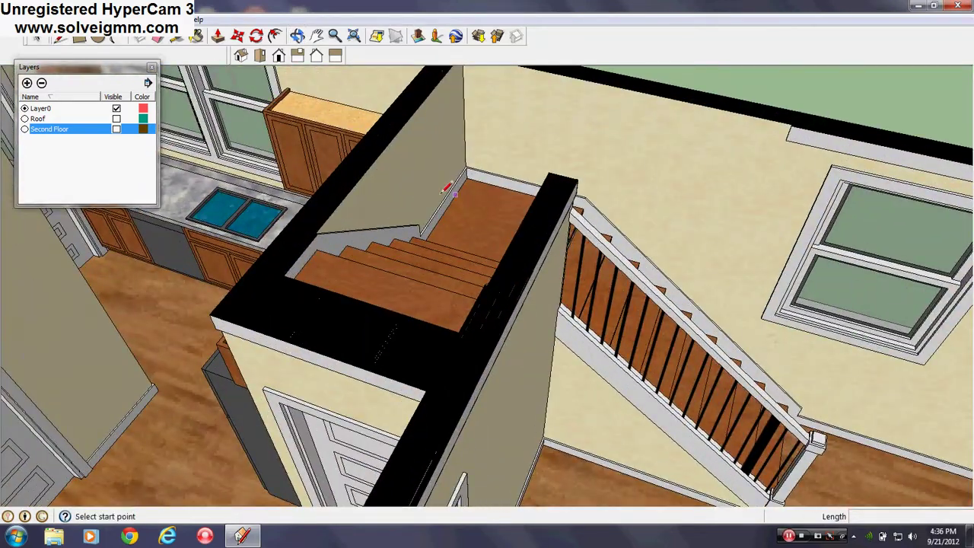
{"action": "middle_click_drag", "start_coordinate": [448, 187], "coordinate": [438, 262]}
{"action": "scroll", "coordinate": [438, 262], "scroll_direction": "down", "scroll_amount": 5}
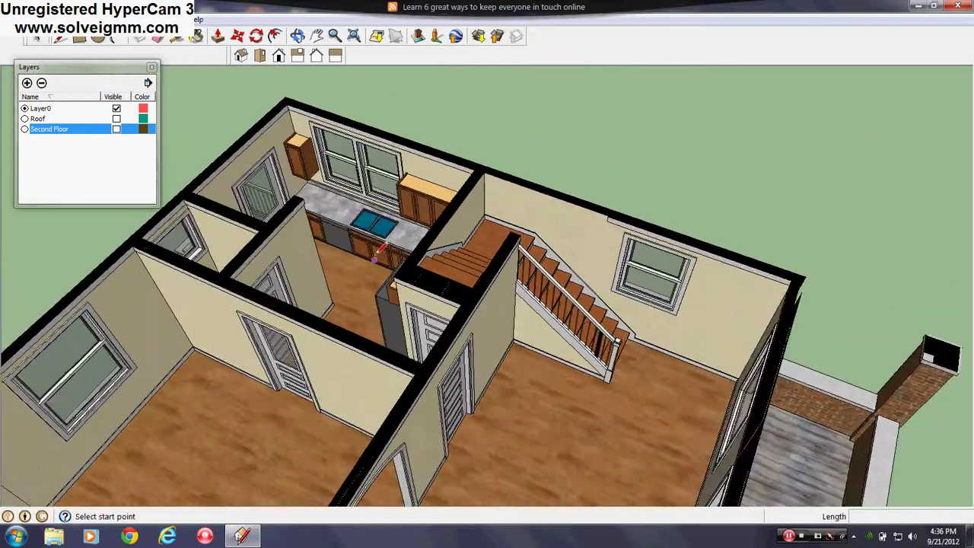
Step: Look closely around the kitchen area, then return to an overview of the whole first floor
{"action": "scroll", "coordinate": [180, 348], "scroll_direction": "up", "scroll_amount": 5}
{"action": "mouse_move", "coordinate": [180, 349]}
{"action": "middle_mouse_down"}
{"action": "mouse_move", "coordinate": [619, 348]}
{"action": "mouse_move", "coordinate": [402, 379]}
{"action": "mouse_move", "coordinate": [685, 272]}
{"action": "middle_mouse_up"}
{"action": "scroll", "coordinate": [387, 298], "scroll_direction": "up", "scroll_amount": 3}
{"action": "mouse_move", "coordinate": [388, 297]}
{"action": "middle_mouse_down"}
{"action": "mouse_move", "coordinate": [365, 304]}
{"action": "mouse_move", "coordinate": [273, 252]}
{"action": "mouse_move", "coordinate": [346, 275]}
{"action": "middle_mouse_up"}
{"action": "scroll", "coordinate": [482, 365], "scroll_direction": "up", "scroll_amount": 2}
{"action": "mouse_move", "coordinate": [482, 365]}
{"action": "middle_mouse_down"}
{"action": "mouse_move", "coordinate": [409, 373]}
{"action": "mouse_move", "coordinate": [411, 352]}
{"action": "mouse_move", "coordinate": [572, 402]}
{"action": "middle_mouse_up"}
{"action": "scroll", "coordinate": [674, 354], "scroll_direction": "down", "scroll_amount": 10}
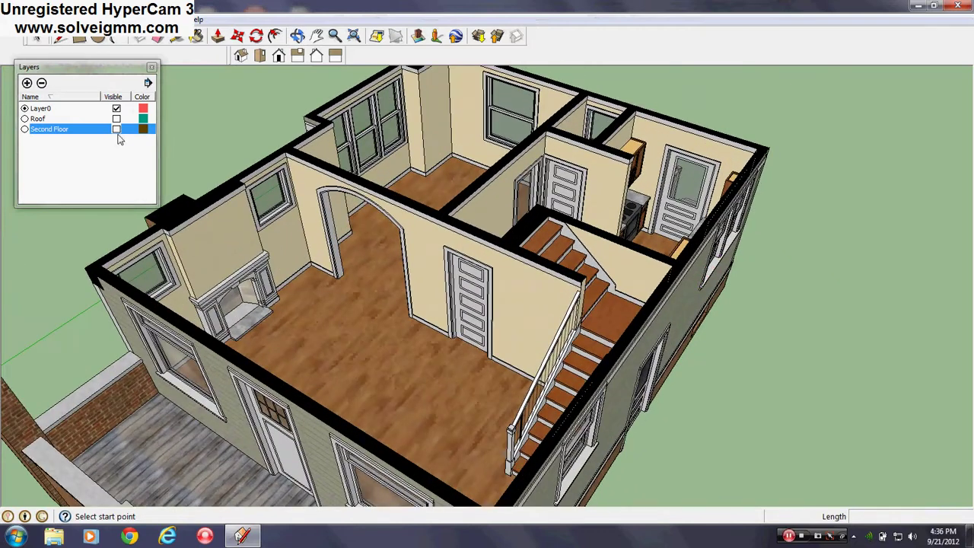
Step: Show the Second Floor layer and examine the upstairs bathroom, stairwell and small closet from above
{"action": "left_click", "coordinate": [118, 131]}
{"action": "middle_click_drag", "start_coordinate": [439, 227], "coordinate": [391, 326]}
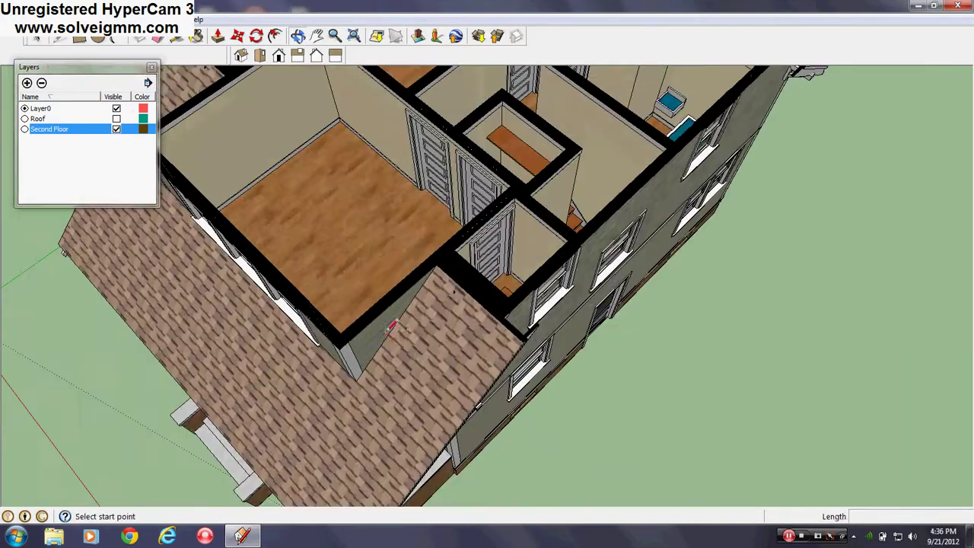
{"action": "scroll", "coordinate": [541, 200], "scroll_direction": "up", "scroll_amount": 4}
{"action": "middle_click_drag", "start_coordinate": [538, 206], "coordinate": [393, 276]}
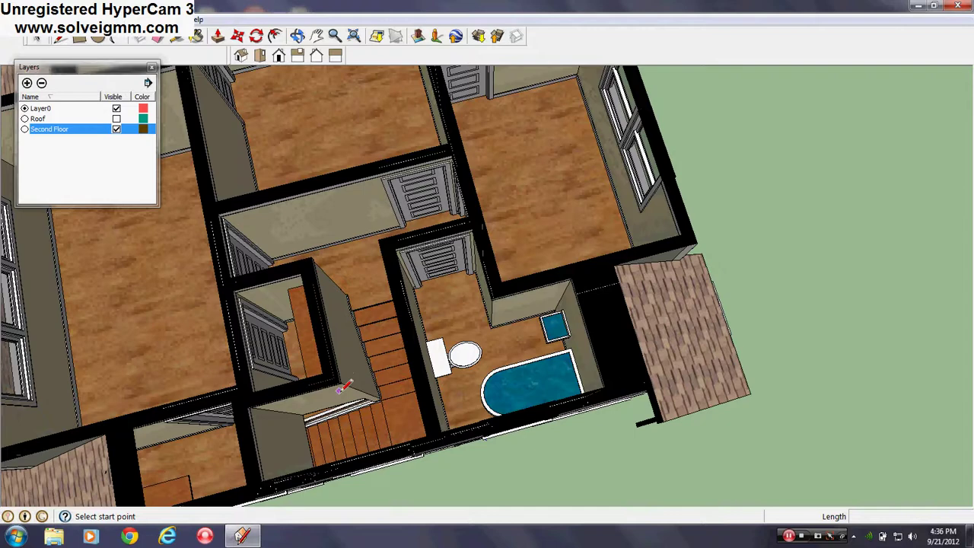
{"action": "mouse_move", "coordinate": [342, 388]}
{"action": "middle_mouse_down"}
{"action": "mouse_move", "coordinate": [404, 348]}
{"action": "mouse_move", "coordinate": [561, 380]}
{"action": "middle_mouse_up"}
{"action": "scroll", "coordinate": [506, 287], "scroll_direction": "down", "scroll_amount": 3}
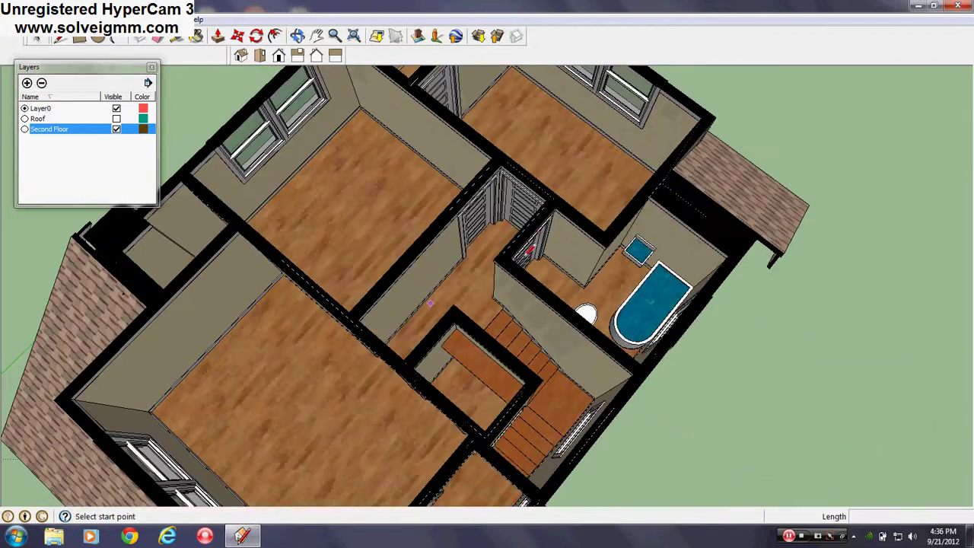
Step: Examine the layout of the second-floor bedrooms and their closets from above
{"action": "mouse_move", "coordinate": [420, 277]}
{"action": "middle_mouse_down"}
{"action": "mouse_move", "coordinate": [487, 312]}
{"action": "mouse_move", "coordinate": [687, 310]}
{"action": "middle_mouse_up"}
{"action": "scroll", "coordinate": [485, 312], "scroll_direction": "down", "scroll_amount": 3}
{"action": "scroll", "coordinate": [687, 310], "scroll_direction": "up", "scroll_amount": 2}
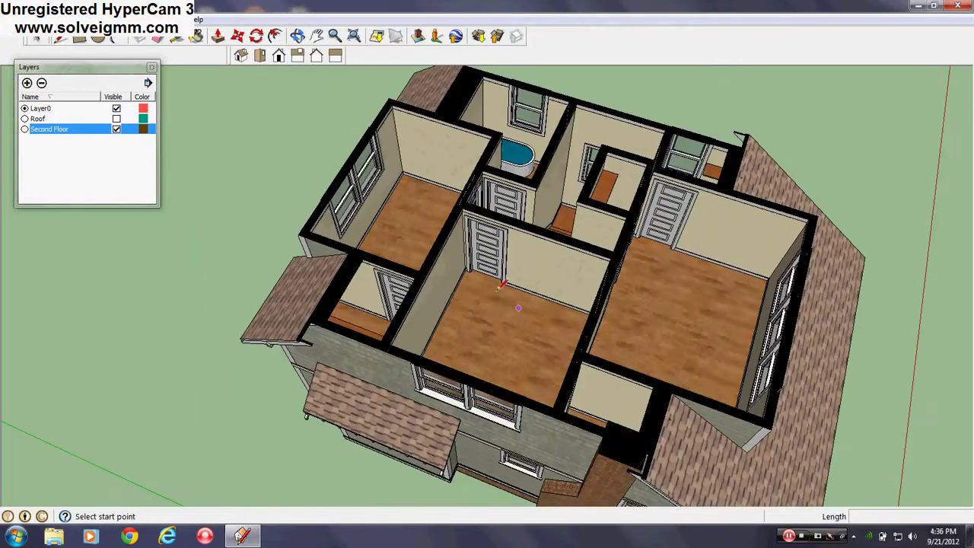
{"action": "mouse_move", "coordinate": [518, 346]}
{"action": "middle_mouse_down"}
{"action": "mouse_move", "coordinate": [656, 409]}
{"action": "mouse_move", "coordinate": [667, 452]}
{"action": "mouse_move", "coordinate": [684, 455]}
{"action": "middle_mouse_up"}
{"action": "scroll", "coordinate": [656, 408], "scroll_direction": "up", "scroll_amount": 2}
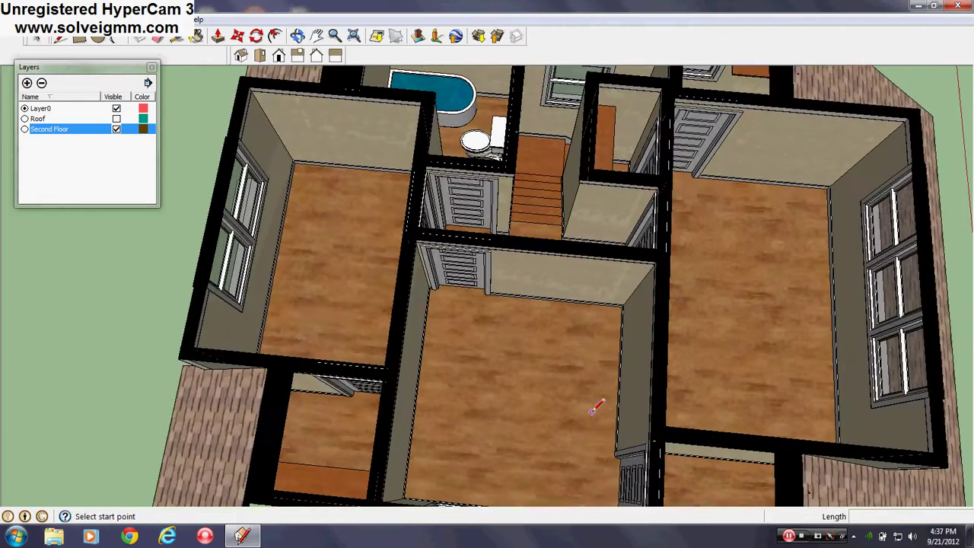
Step: Examine the doors of the second-floor bedrooms and their adjoining closets from above
{"action": "scroll", "coordinate": [600, 406], "scroll_direction": "down", "scroll_amount": 3}
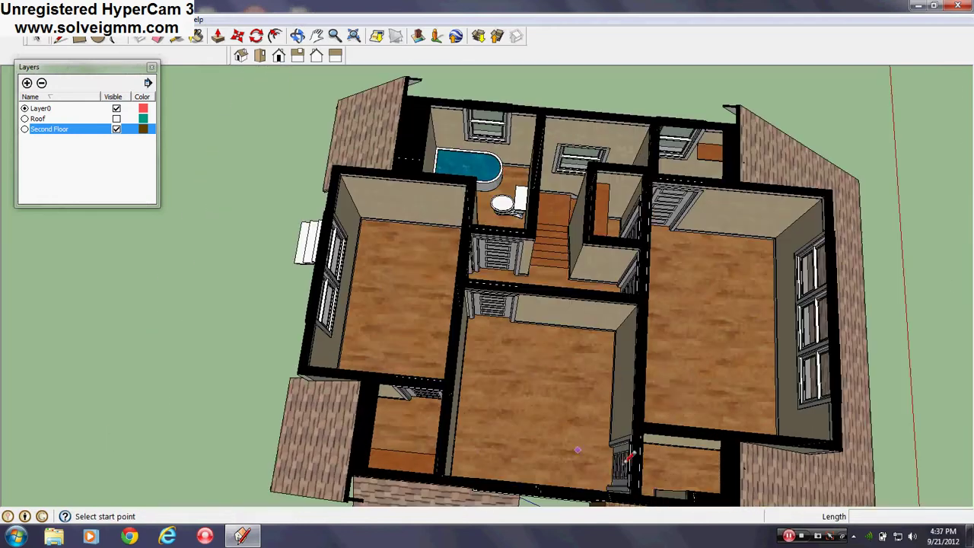
{"action": "scroll", "coordinate": [680, 471], "scroll_direction": "up", "scroll_amount": 4}
{"action": "middle_click_drag", "start_coordinate": [681, 472], "coordinate": [663, 385]}
{"action": "scroll", "coordinate": [662, 385], "scroll_direction": "down", "scroll_amount": 4}
{"action": "scroll", "coordinate": [487, 258], "scroll_direction": "up", "scroll_amount": 4}
{"action": "middle_click_drag", "start_coordinate": [487, 258], "coordinate": [250, 264]}
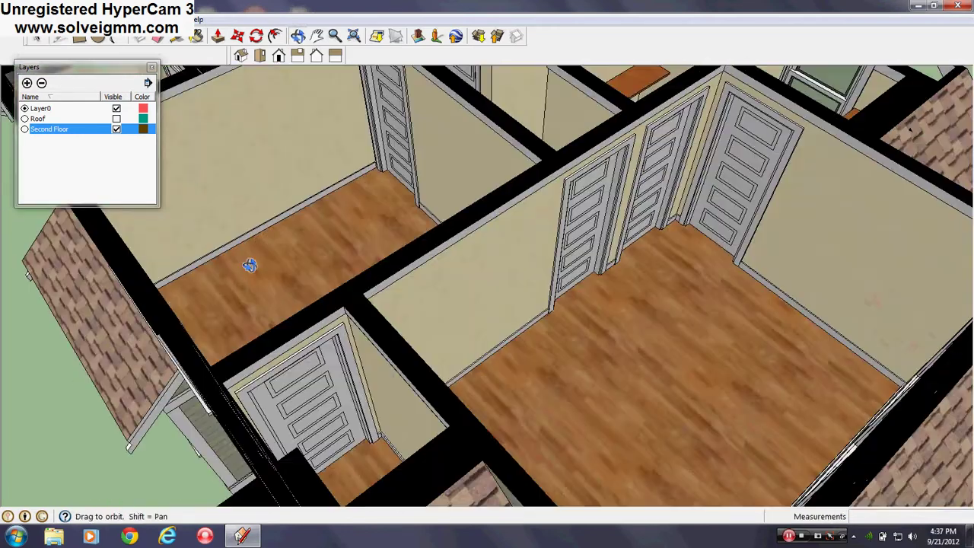
{"action": "scroll", "coordinate": [620, 347], "scroll_direction": "down", "scroll_amount": 5}
{"action": "scroll", "coordinate": [393, 251], "scroll_direction": "up", "scroll_amount": 6}
Step: Look closely at the closet with the wooden shelf between the two second-floor bedrooms
{"action": "mouse_move", "coordinate": [393, 251]}
{"action": "middle_mouse_down"}
{"action": "mouse_move", "coordinate": [399, 267]}
{"action": "mouse_move", "coordinate": [728, 270]}
{"action": "middle_mouse_up"}
{"action": "scroll", "coordinate": [728, 269], "scroll_direction": "down", "scroll_amount": 3}
{"action": "scroll", "coordinate": [397, 139], "scroll_direction": "up", "scroll_amount": 5}
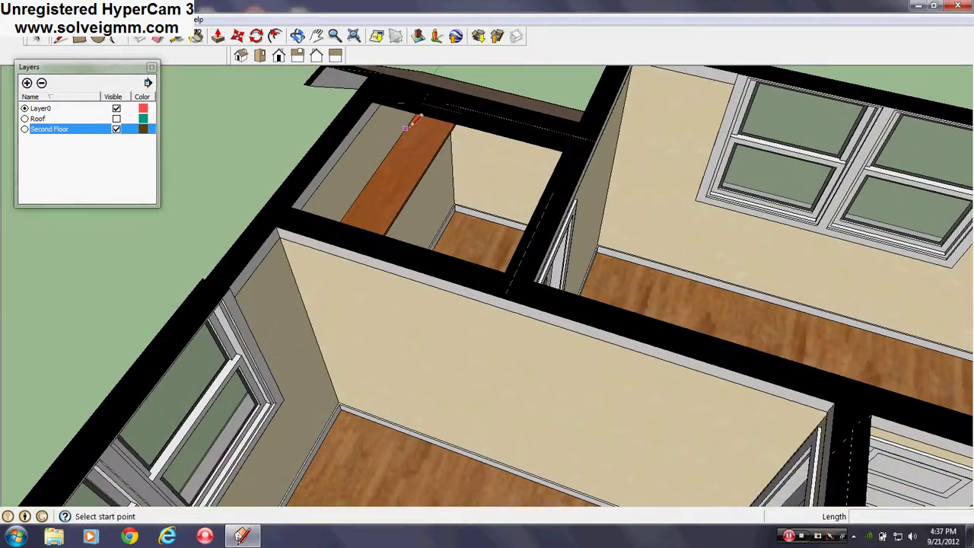
{"action": "scroll", "coordinate": [407, 128], "scroll_direction": "up", "scroll_amount": 4}
{"action": "mouse_move", "coordinate": [406, 128]}
{"action": "middle_mouse_down"}
{"action": "mouse_move", "coordinate": [413, 66]}
{"action": "mouse_move", "coordinate": [296, 99]}
{"action": "middle_mouse_up"}
{"action": "scroll", "coordinate": [681, 221], "scroll_direction": "down", "scroll_amount": 5}
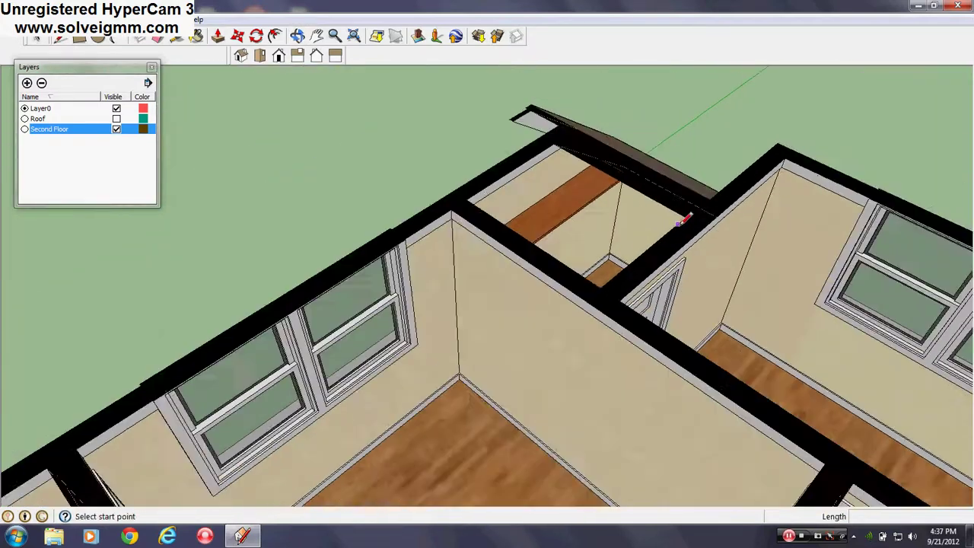
{"action": "scroll", "coordinate": [678, 224], "scroll_direction": "down", "scroll_amount": 4}
{"action": "mouse_move", "coordinate": [677, 224]}
{"action": "middle_mouse_down"}
{"action": "mouse_move", "coordinate": [676, 245]}
{"action": "mouse_move", "coordinate": [412, 296]}
{"action": "middle_mouse_up"}
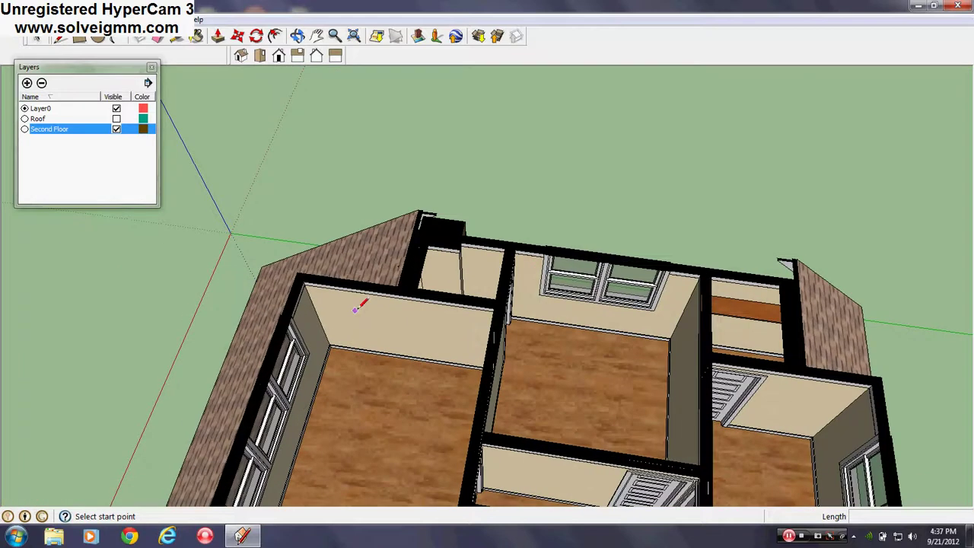
Step: Examine the closet beside the chimney and the shelved closets around the upstairs stairwell
{"action": "mouse_move", "coordinate": [356, 307]}
{"action": "middle_mouse_down"}
{"action": "mouse_move", "coordinate": [507, 332]}
{"action": "mouse_move", "coordinate": [226, 272]}
{"action": "mouse_move", "coordinate": [349, 207]}
{"action": "mouse_move", "coordinate": [598, 453]}
{"action": "mouse_move", "coordinate": [624, 235]}
{"action": "mouse_move", "coordinate": [601, 227]}
{"action": "middle_mouse_up"}
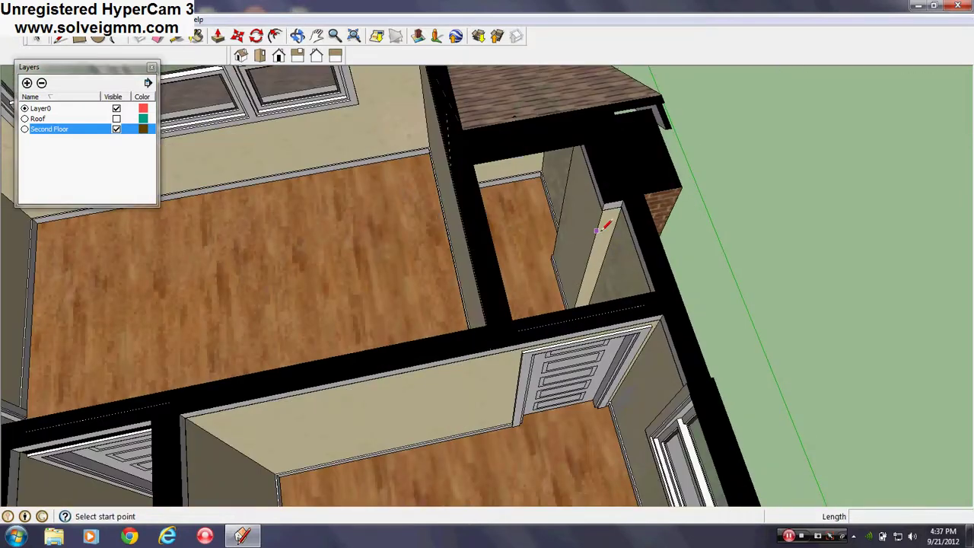
{"action": "scroll", "coordinate": [599, 228], "scroll_direction": "down", "scroll_amount": 2}
{"action": "scroll", "coordinate": [600, 218], "scroll_direction": "down", "scroll_amount": 3}
{"action": "scroll", "coordinate": [308, 260], "scroll_direction": "up", "scroll_amount": 4}
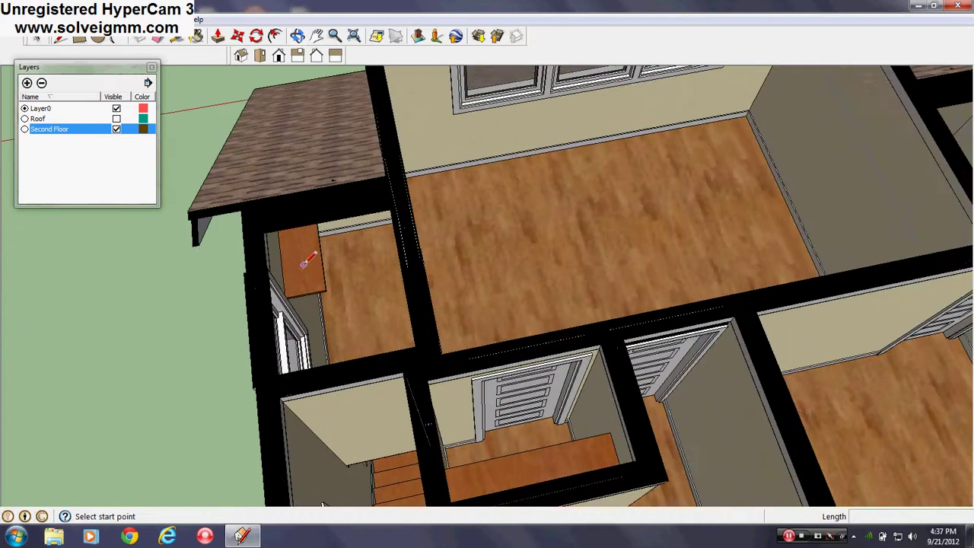
{"action": "scroll", "coordinate": [392, 368], "scroll_direction": "down", "scroll_amount": 1}
{"action": "scroll", "coordinate": [396, 365], "scroll_direction": "up", "scroll_amount": 1}
{"action": "mouse_move", "coordinate": [472, 380]}
{"action": "middle_mouse_down"}
{"action": "mouse_move", "coordinate": [528, 397]}
{"action": "mouse_move", "coordinate": [335, 381]}
{"action": "middle_mouse_up"}
{"action": "middle_click_drag", "start_coordinate": [685, 335], "coordinate": [426, 380]}
{"action": "scroll", "coordinate": [419, 380], "scroll_direction": "down", "scroll_amount": 2}
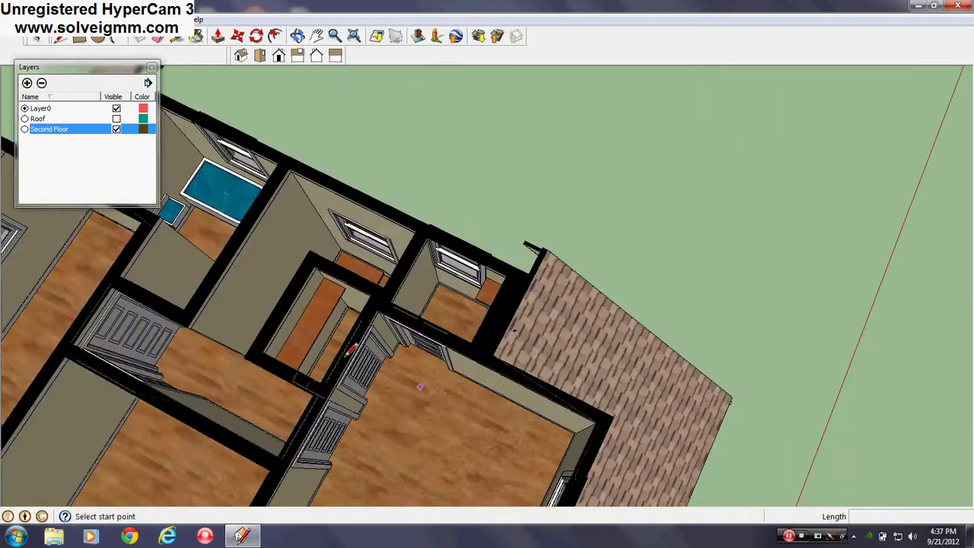
Step: Examine the three adjacent doors of the front bedroom and the small windowed closet behind its wall
{"action": "scroll", "coordinate": [297, 334], "scroll_direction": "up", "scroll_amount": 3}
{"action": "scroll", "coordinate": [272, 311], "scroll_direction": "up", "scroll_amount": 1}
{"action": "mouse_move", "coordinate": [506, 308]}
{"action": "middle_mouse_down"}
{"action": "mouse_move", "coordinate": [767, 281]}
{"action": "mouse_move", "coordinate": [496, 301]}
{"action": "mouse_move", "coordinate": [724, 279]}
{"action": "mouse_move", "coordinate": [878, 276]}
{"action": "mouse_move", "coordinate": [702, 330]}
{"action": "mouse_move", "coordinate": [401, 293]}
{"action": "mouse_move", "coordinate": [424, 260]}
{"action": "middle_mouse_up"}
{"action": "scroll", "coordinate": [687, 284], "scroll_direction": "up", "scroll_amount": 4}
{"action": "scroll", "coordinate": [497, 302], "scroll_direction": "down", "scroll_amount": 2}
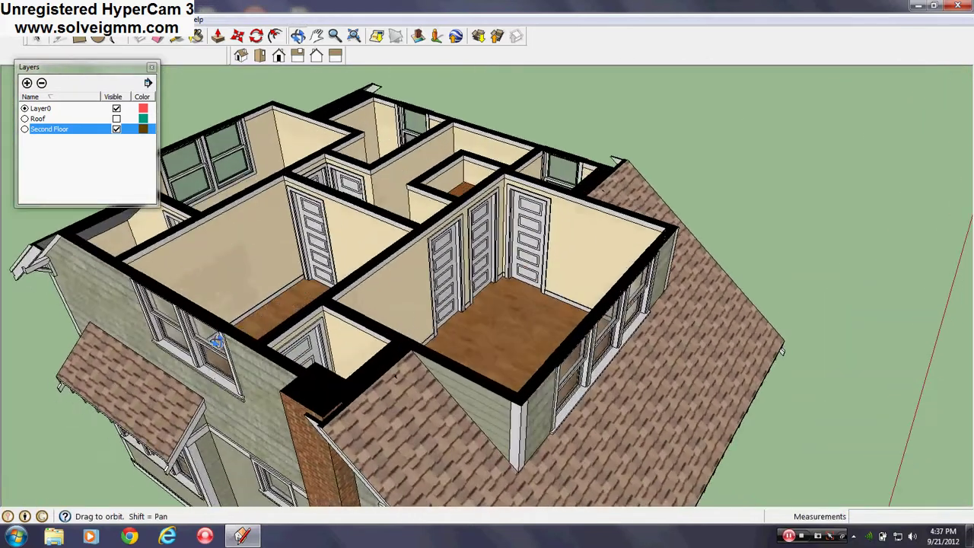
{"action": "middle_click_drag", "start_coordinate": [217, 342], "coordinate": [285, 370]}
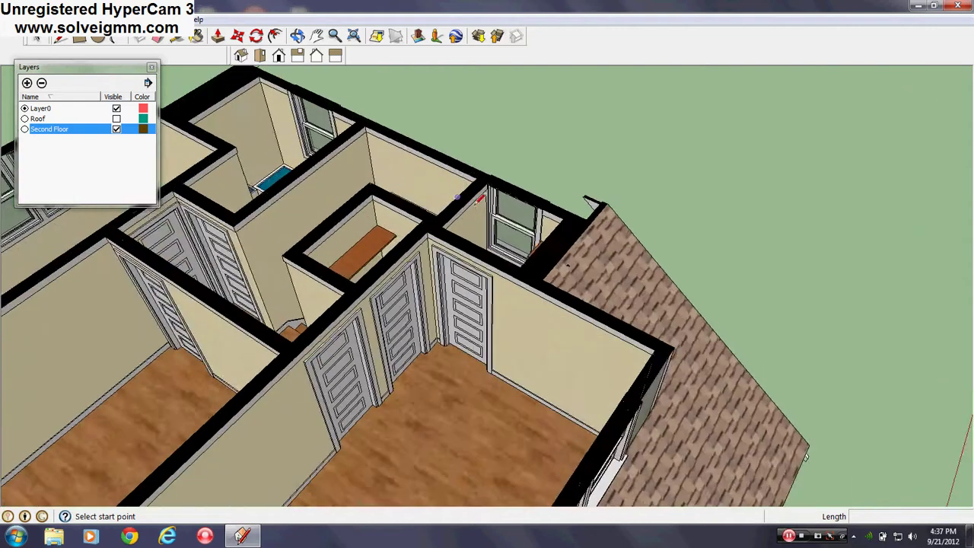
{"action": "mouse_move", "coordinate": [479, 198]}
{"action": "middle_mouse_down"}
{"action": "mouse_move", "coordinate": [533, 261]}
{"action": "mouse_move", "coordinate": [560, 258]}
{"action": "middle_mouse_up"}
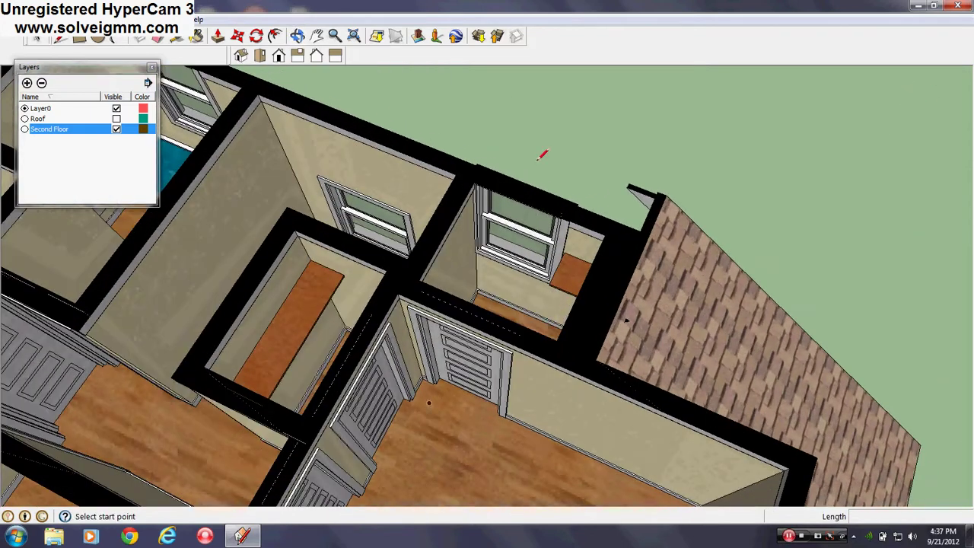
Step: Show the Roof layer and look from outside at the upper window on the side wall with the stair window
{"action": "scroll", "coordinate": [588, 266], "scroll_direction": "down", "scroll_amount": 5}
{"action": "mouse_move", "coordinate": [580, 350]}
{"action": "middle_mouse_down"}
{"action": "mouse_move", "coordinate": [569, 289]}
{"action": "mouse_move", "coordinate": [450, 192]}
{"action": "middle_mouse_up"}
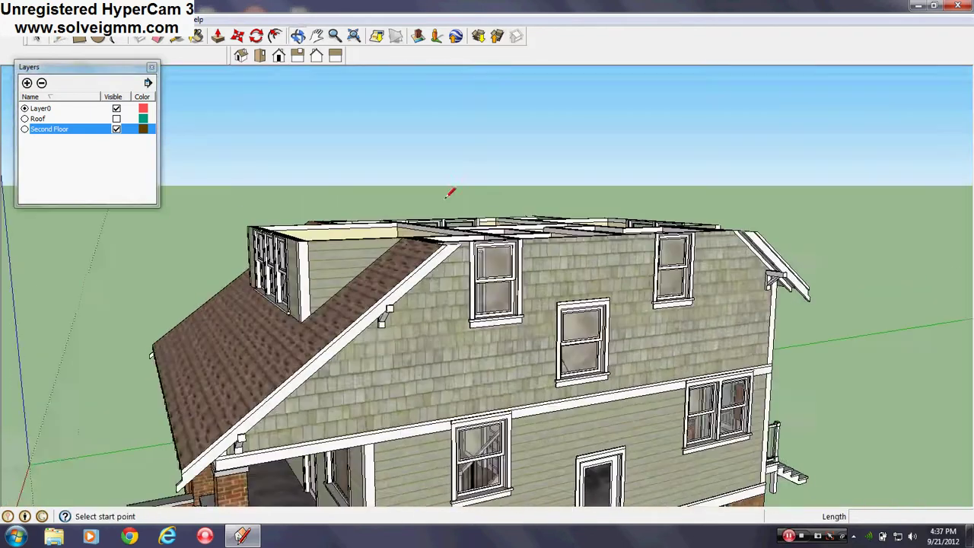
{"action": "scroll", "coordinate": [449, 192], "scroll_direction": "down", "scroll_amount": 1}
{"action": "scroll", "coordinate": [490, 302], "scroll_direction": "up", "scroll_amount": 4}
{"action": "scroll", "coordinate": [491, 301], "scroll_direction": "up", "scroll_amount": 2}
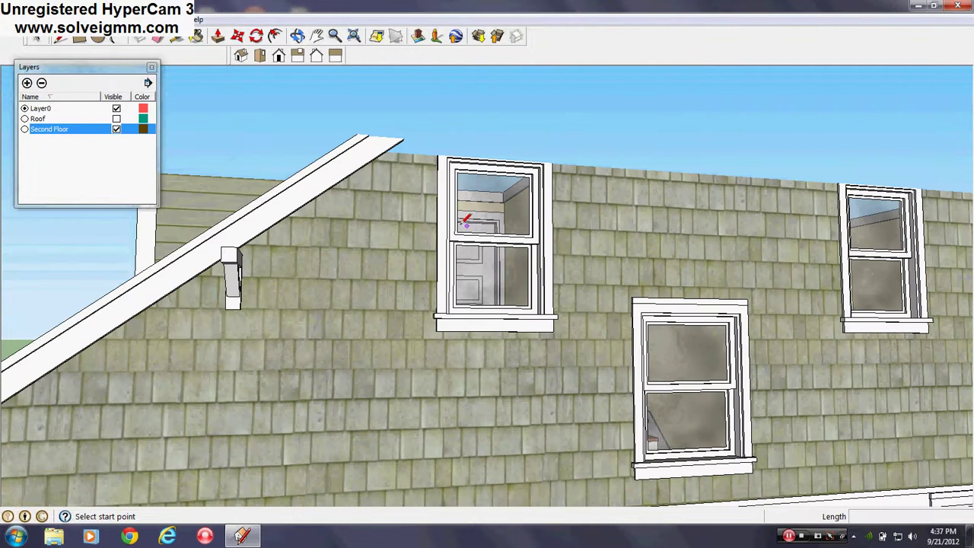
{"action": "left_click", "coordinate": [115, 118]}
{"action": "scroll", "coordinate": [472, 223], "scroll_direction": "down", "scroll_amount": 1}
{"action": "middle_click_drag", "start_coordinate": [427, 224], "coordinate": [565, 178]}
{"action": "scroll", "coordinate": [565, 178], "scroll_direction": "down", "scroll_amount": 4}
{"action": "scroll", "coordinate": [521, 245], "scroll_direction": "up", "scroll_amount": 10}
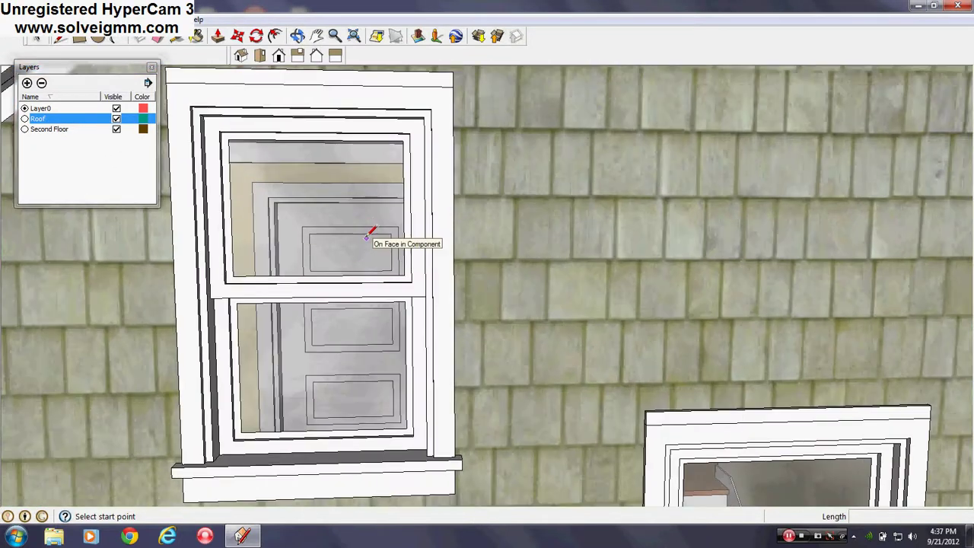
Step: Look through the upper side window at the closet's door and shelf, then return to the whole side elevation
{"action": "scroll", "coordinate": [366, 237], "scroll_direction": "up", "scroll_amount": 2}
{"action": "mouse_move", "coordinate": [367, 237]}
{"action": "middle_mouse_down"}
{"action": "mouse_move", "coordinate": [200, 345]}
{"action": "mouse_move", "coordinate": [434, 254]}
{"action": "middle_mouse_up"}
{"action": "scroll", "coordinate": [435, 230], "scroll_direction": "down", "scroll_amount": 4}
{"action": "scroll", "coordinate": [435, 231], "scroll_direction": "down", "scroll_amount": 3}
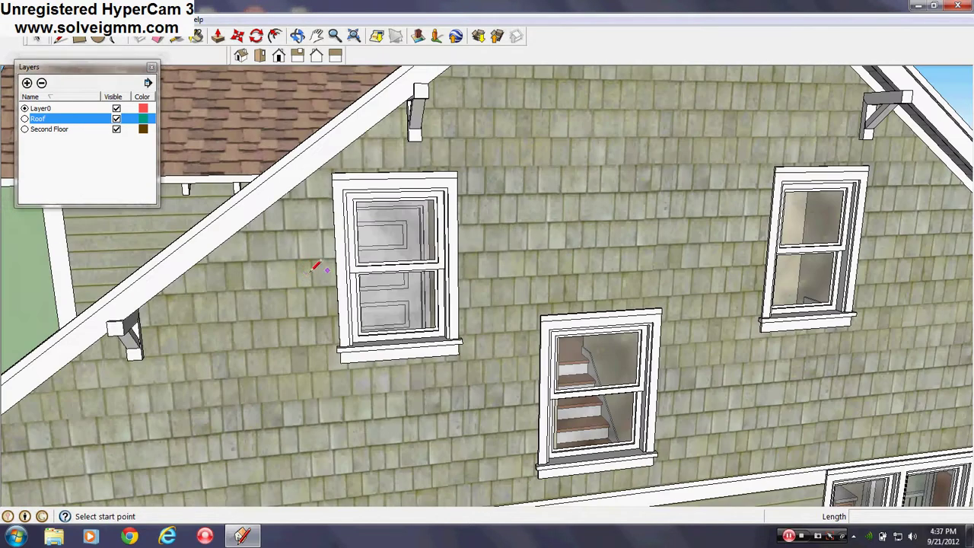
{"action": "scroll", "coordinate": [313, 269], "scroll_direction": "up", "scroll_amount": 4}
{"action": "middle_click_drag", "start_coordinate": [312, 269], "coordinate": [46, 282]}
{"action": "scroll", "coordinate": [407, 219], "scroll_direction": "up", "scroll_amount": 4}
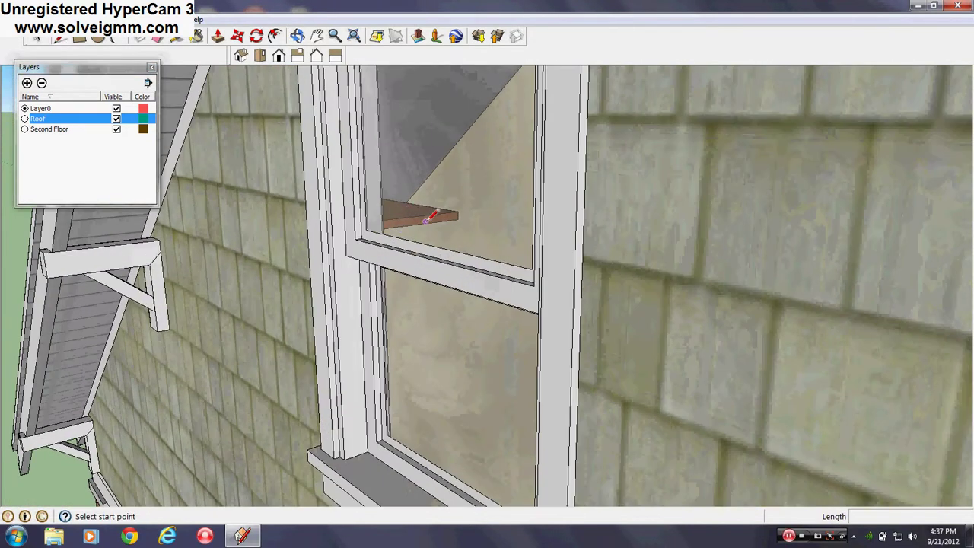
{"action": "middle_click_drag", "start_coordinate": [476, 219], "coordinate": [517, 217]}
{"action": "scroll", "coordinate": [517, 218], "scroll_direction": "down", "scroll_amount": 6}
{"action": "scroll", "coordinate": [435, 336], "scroll_direction": "down", "scroll_amount": 3}
{"action": "middle_click_drag", "start_coordinate": [435, 337], "coordinate": [583, 185]}
{"action": "scroll", "coordinate": [525, 251], "scroll_direction": "up", "scroll_amount": 2}
{"action": "mouse_move", "coordinate": [525, 251]}
{"action": "middle_mouse_down"}
{"action": "mouse_move", "coordinate": [583, 224]}
{"action": "mouse_move", "coordinate": [561, 265]}
{"action": "mouse_move", "coordinate": [548, 254]}
{"action": "middle_mouse_up"}
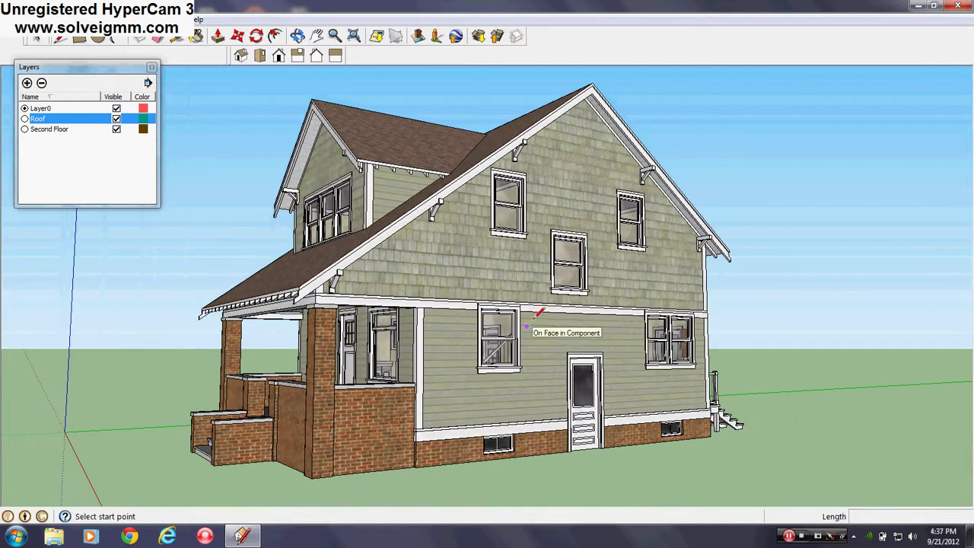
Step: Look through the middle side window at the staircase inside, then return to an overview of the house
{"action": "scroll", "coordinate": [529, 255], "scroll_direction": "up", "scroll_amount": 8}
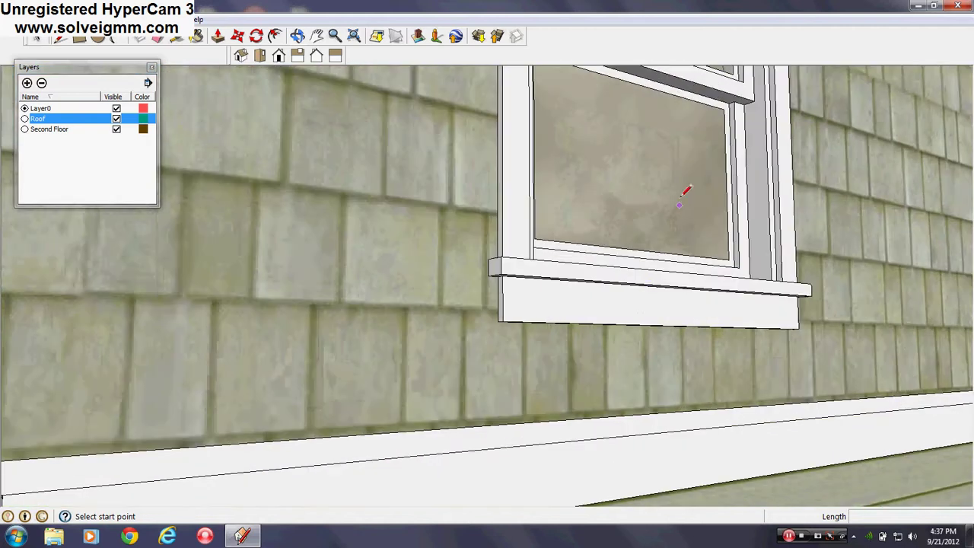
{"action": "mouse_move", "coordinate": [687, 191]}
{"action": "middle_mouse_down"}
{"action": "mouse_move", "coordinate": [484, 337]}
{"action": "mouse_move", "coordinate": [449, 339]}
{"action": "middle_mouse_up"}
{"action": "scroll", "coordinate": [539, 188], "scroll_direction": "down", "scroll_amount": 3}
{"action": "scroll", "coordinate": [545, 268], "scroll_direction": "up", "scroll_amount": 6}
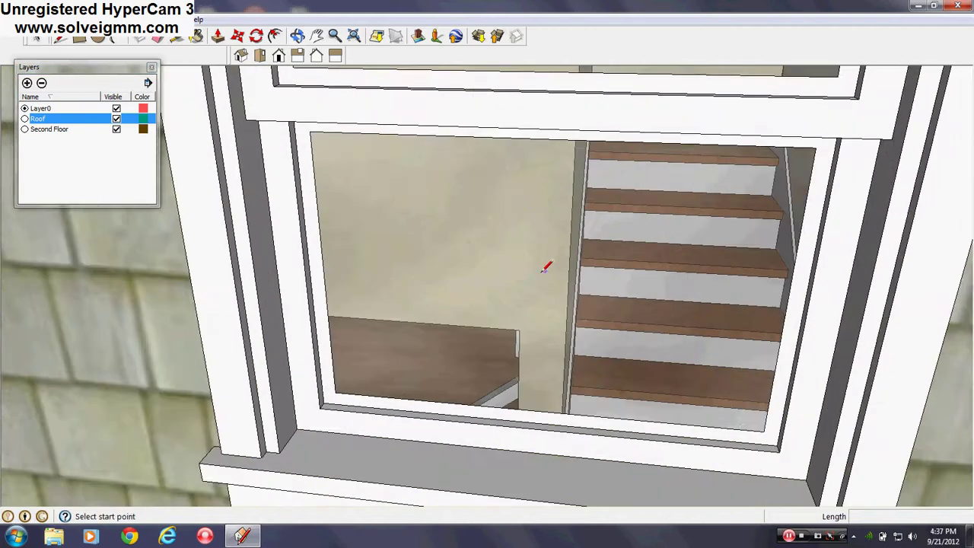
{"action": "mouse_move", "coordinate": [535, 279]}
{"action": "middle_mouse_down"}
{"action": "mouse_move", "coordinate": [689, 368]}
{"action": "mouse_move", "coordinate": [452, 315]}
{"action": "mouse_move", "coordinate": [396, 400]}
{"action": "mouse_move", "coordinate": [512, 343]}
{"action": "mouse_move", "coordinate": [612, 237]}
{"action": "middle_mouse_up"}
{"action": "scroll", "coordinate": [572, 239], "scroll_direction": "down", "scroll_amount": 10}
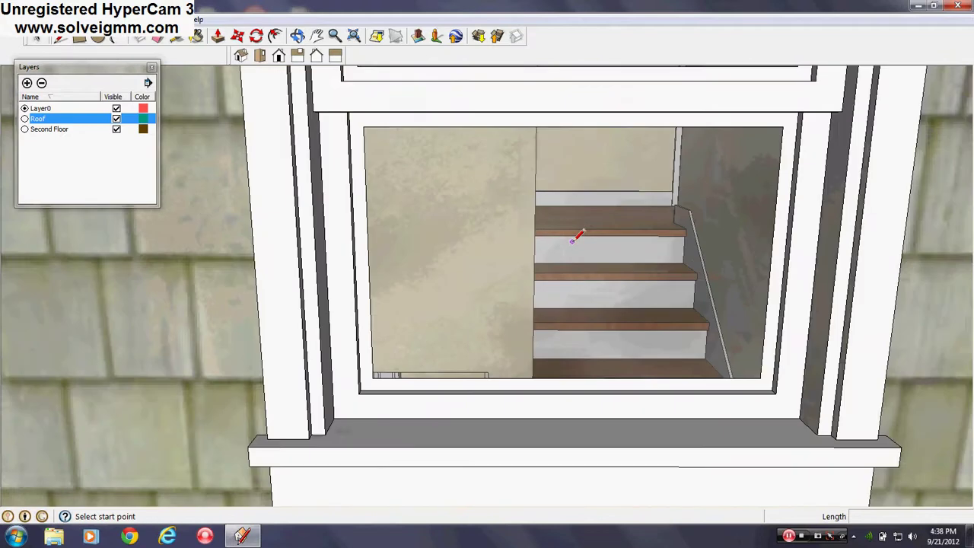
{"action": "scroll", "coordinate": [598, 240], "scroll_direction": "up", "scroll_amount": 8}
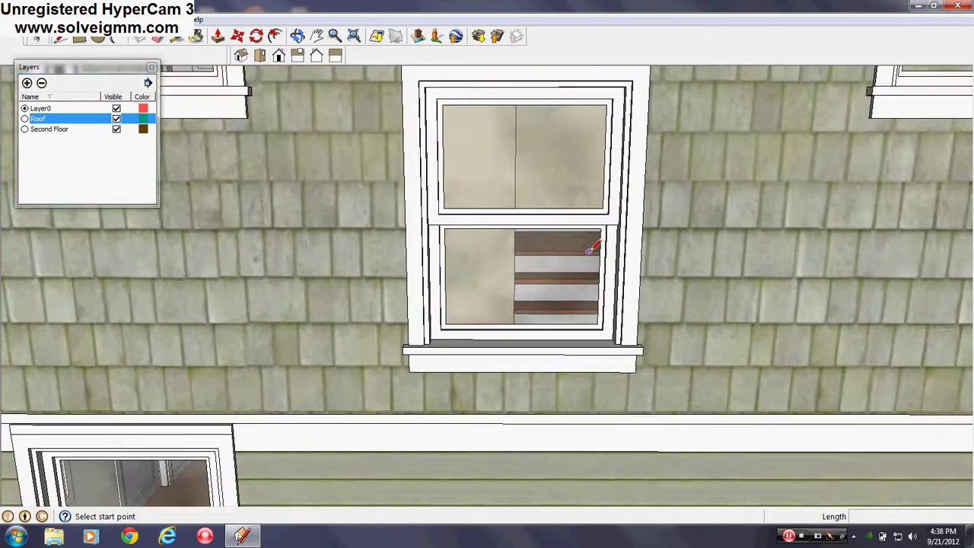
{"action": "middle_click_drag", "start_coordinate": [495, 226], "coordinate": [539, 315]}
{"action": "scroll", "coordinate": [538, 314], "scroll_direction": "down", "scroll_amount": 12}
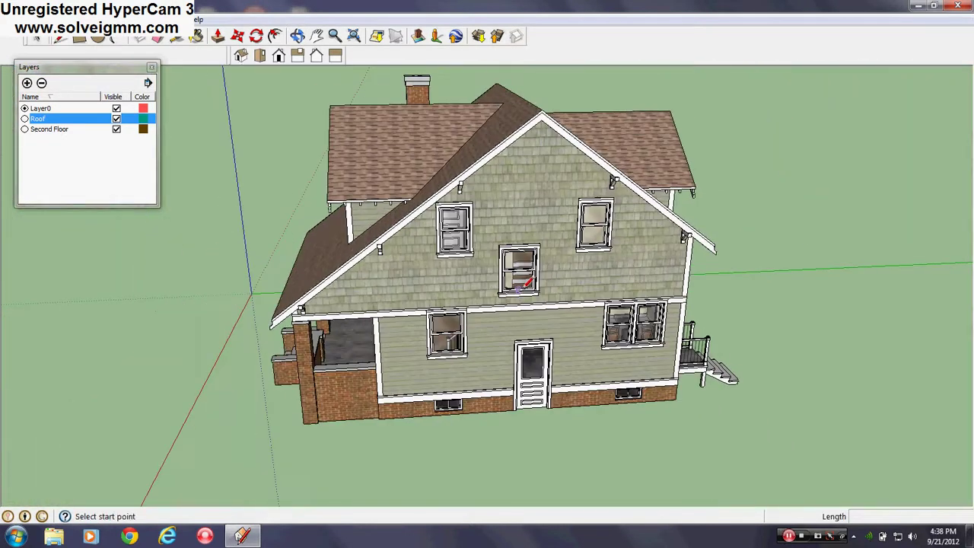
Step: Look through the other upper side window into the bathroom with its tub and toilet
{"action": "mouse_move", "coordinate": [522, 283]}
{"action": "middle_mouse_down"}
{"action": "mouse_move", "coordinate": [615, 213]}
{"action": "mouse_move", "coordinate": [557, 316]}
{"action": "middle_mouse_up"}
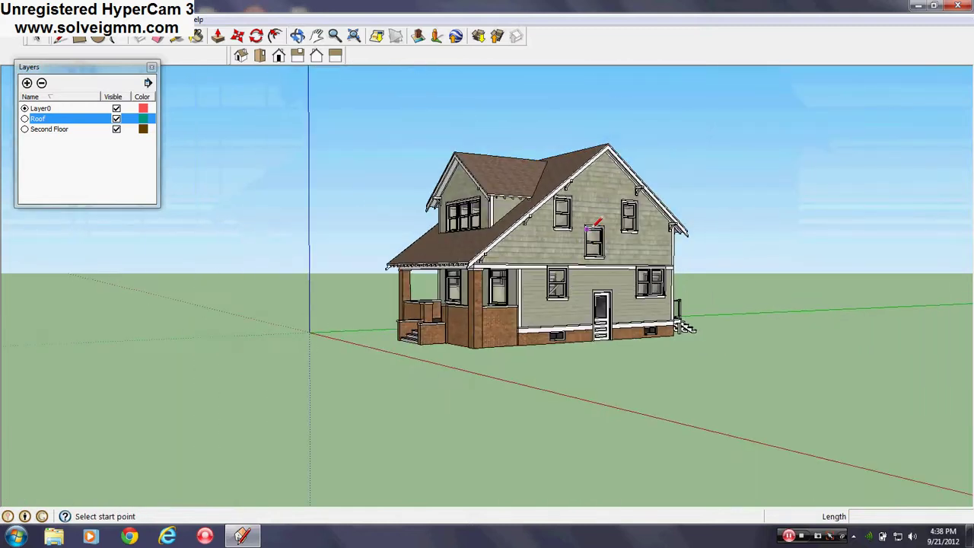
{"action": "scroll", "coordinate": [567, 205], "scroll_direction": "up", "scroll_amount": 8}
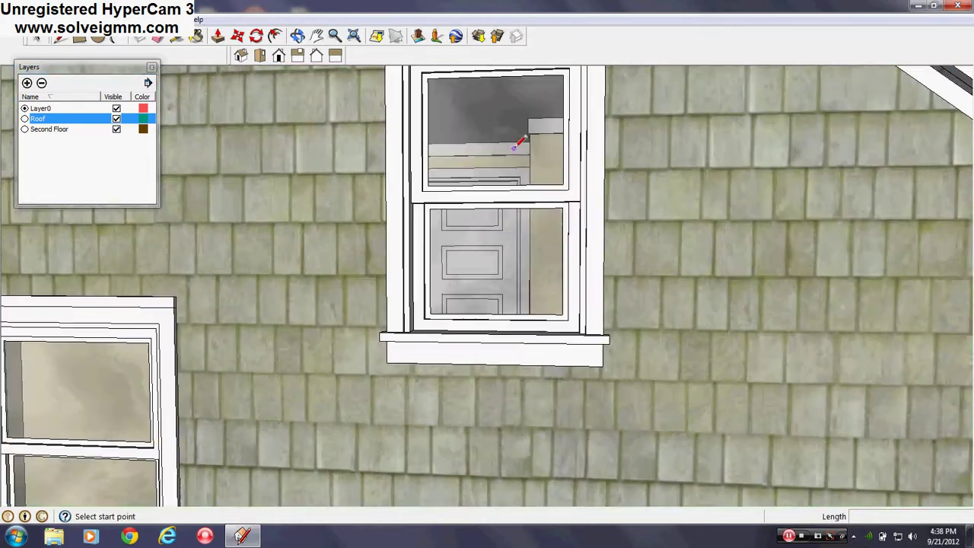
{"action": "middle_click_drag", "start_coordinate": [559, 218], "coordinate": [528, 417]}
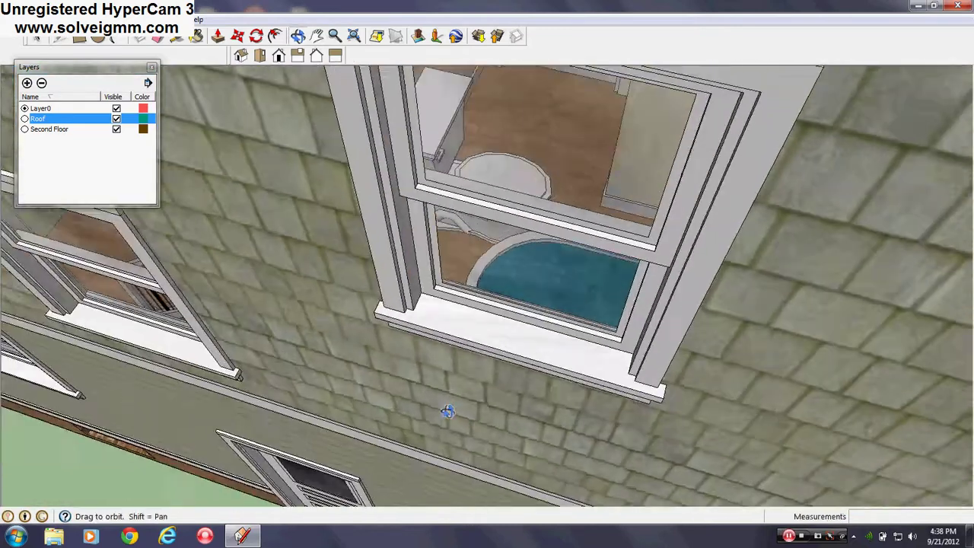
{"action": "middle_click_drag", "start_coordinate": [447, 411], "coordinate": [408, 163]}
{"action": "scroll", "coordinate": [409, 163], "scroll_direction": "down", "scroll_amount": 6}
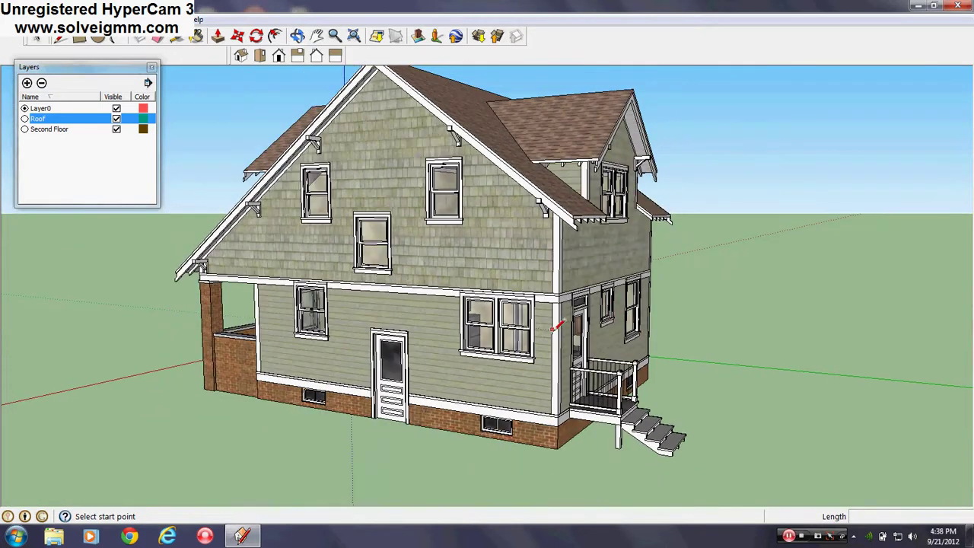
Step: Examine the back of the house and look through the rear dormer's double window
{"action": "middle_click_drag", "start_coordinate": [556, 325], "coordinate": [358, 364]}
{"action": "scroll", "coordinate": [471, 388], "scroll_direction": "up", "scroll_amount": 5}
{"action": "mouse_move", "coordinate": [469, 387]}
{"action": "middle_mouse_down"}
{"action": "mouse_move", "coordinate": [365, 322]}
{"action": "mouse_move", "coordinate": [474, 389]}
{"action": "middle_mouse_up"}
{"action": "scroll", "coordinate": [521, 342], "scroll_direction": "down", "scroll_amount": 2}
{"action": "scroll", "coordinate": [522, 342], "scroll_direction": "up", "scroll_amount": 5}
{"action": "mouse_move", "coordinate": [522, 342]}
{"action": "middle_mouse_down"}
{"action": "mouse_move", "coordinate": [476, 282]}
{"action": "mouse_move", "coordinate": [520, 284]}
{"action": "mouse_move", "coordinate": [587, 324]}
{"action": "middle_mouse_up"}
{"action": "scroll", "coordinate": [571, 325], "scroll_direction": "down", "scroll_amount": 7}
{"action": "middle_click_drag", "start_coordinate": [500, 348], "coordinate": [526, 332]}
{"action": "scroll", "coordinate": [566, 134], "scroll_direction": "up", "scroll_amount": 5}
{"action": "mouse_move", "coordinate": [579, 164]}
{"action": "middle_mouse_down"}
{"action": "mouse_move", "coordinate": [366, 281]}
{"action": "mouse_move", "coordinate": [380, 267]}
{"action": "middle_mouse_up"}
{"action": "scroll", "coordinate": [382, 266], "scroll_direction": "down", "scroll_amount": 7}
{"action": "scroll", "coordinate": [434, 265], "scroll_direction": "up", "scroll_amount": 5}
{"action": "middle_click_drag", "start_coordinate": [457, 262], "coordinate": [685, 187]}
{"action": "scroll", "coordinate": [459, 174], "scroll_direction": "down", "scroll_amount": 5}
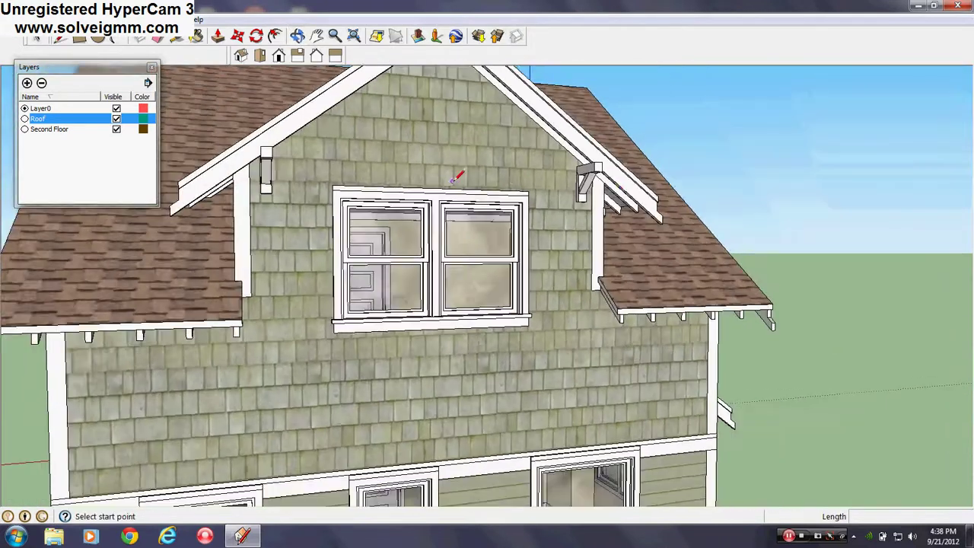
Step: Examine the upper windows on the shingled gable side while circling towards the front of the house
{"action": "middle_click_drag", "start_coordinate": [350, 176], "coordinate": [518, 190]}
{"action": "scroll", "coordinate": [400, 239], "scroll_direction": "up", "scroll_amount": 5}
{"action": "middle_click_drag", "start_coordinate": [365, 228], "coordinate": [548, 238]}
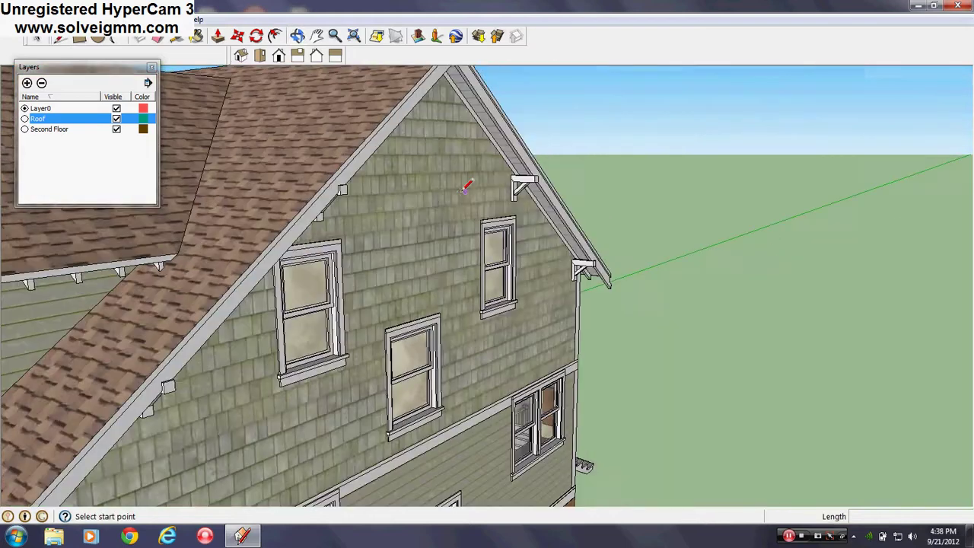
{"action": "scroll", "coordinate": [468, 186], "scroll_direction": "down", "scroll_amount": 6}
{"action": "scroll", "coordinate": [305, 244], "scroll_direction": "up", "scroll_amount": 3}
{"action": "mouse_move", "coordinate": [305, 242]}
{"action": "middle_mouse_down"}
{"action": "mouse_move", "coordinate": [308, 251]}
{"action": "mouse_move", "coordinate": [518, 274]}
{"action": "middle_mouse_up"}
{"action": "scroll", "coordinate": [520, 282], "scroll_direction": "down", "scroll_amount": 5}
Step: Look through the front dormer's triple window at the bedroom doors inside
{"action": "scroll", "coordinate": [539, 248], "scroll_direction": "up", "scroll_amount": 5}
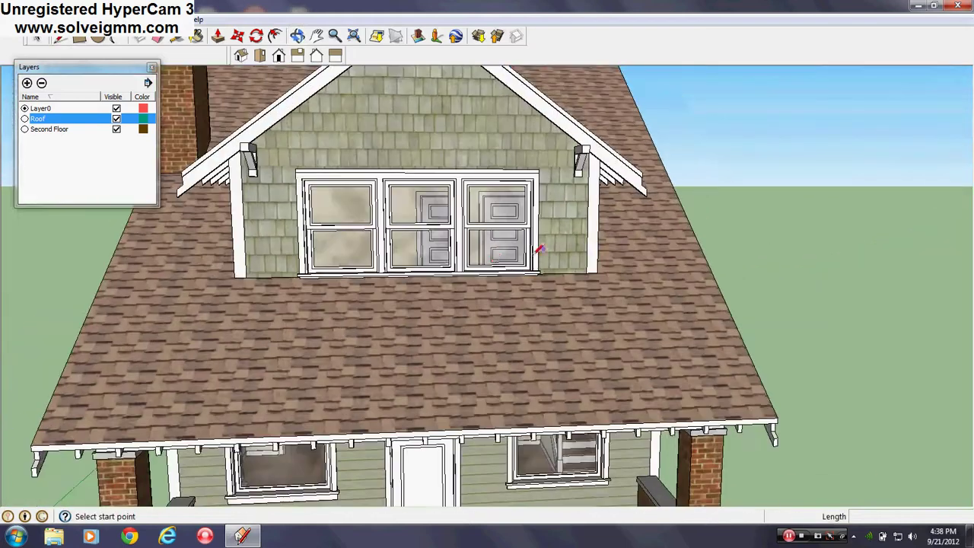
{"action": "scroll", "coordinate": [426, 193], "scroll_direction": "up", "scroll_amount": 2}
{"action": "middle_click_drag", "start_coordinate": [426, 193], "coordinate": [574, 222]}
{"action": "scroll", "coordinate": [577, 218], "scroll_direction": "down", "scroll_amount": 5}
{"action": "scroll", "coordinate": [474, 218], "scroll_direction": "up", "scroll_amount": 3}
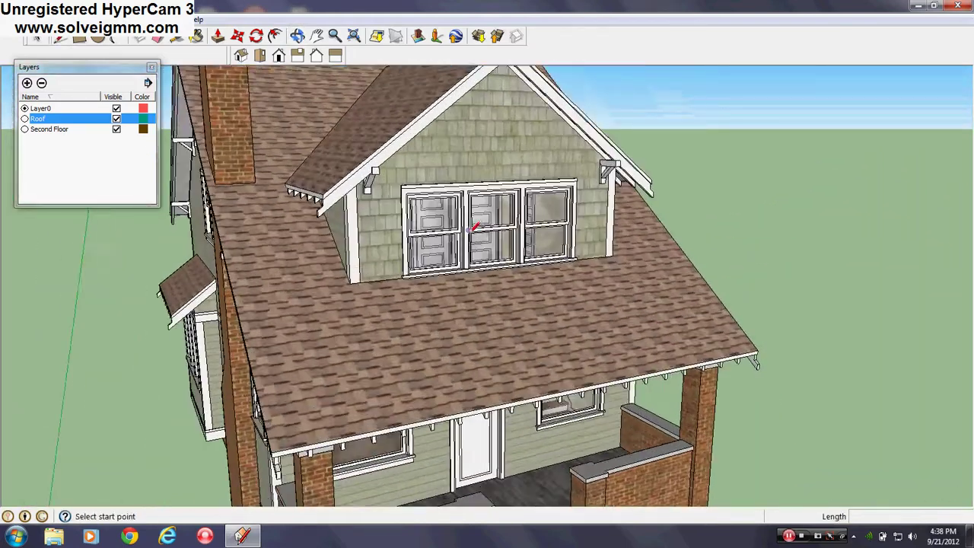
{"action": "scroll", "coordinate": [474, 213], "scroll_direction": "down", "scroll_amount": 3}
{"action": "scroll", "coordinate": [464, 194], "scroll_direction": "up", "scroll_amount": 5}
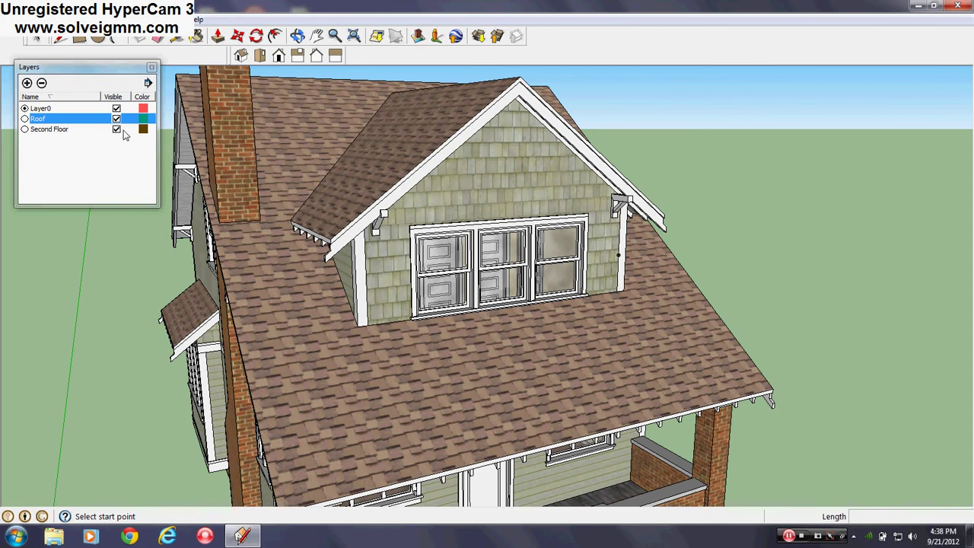
Step: Hide the Roof layer and view the whole second-floor layout from above
{"action": "middle_click_drag", "start_coordinate": [503, 248], "coordinate": [277, 289]}
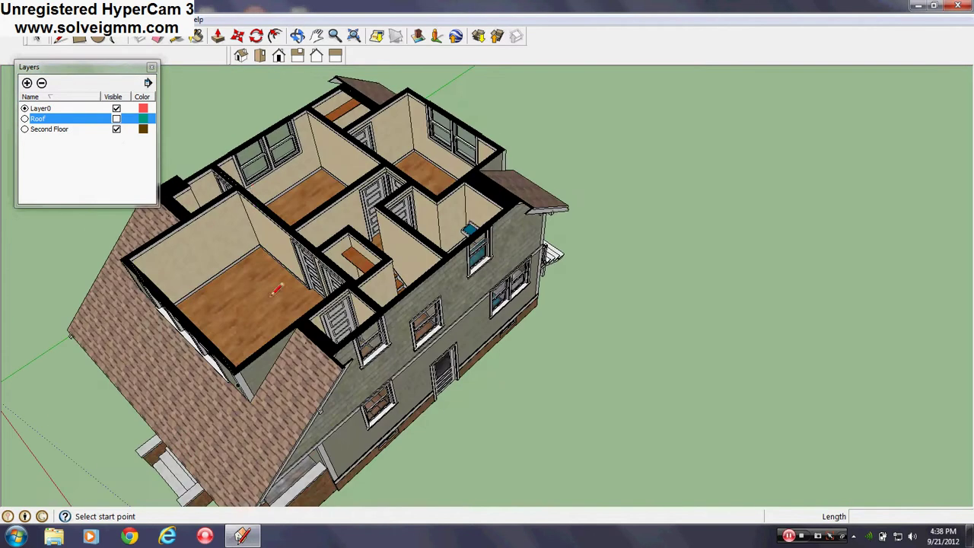
{"action": "scroll", "coordinate": [254, 189], "scroll_direction": "up", "scroll_amount": 5}
{"action": "middle_click_drag", "start_coordinate": [254, 188], "coordinate": [424, 274]}
{"action": "scroll", "coordinate": [538, 184], "scroll_direction": "down", "scroll_amount": 3}
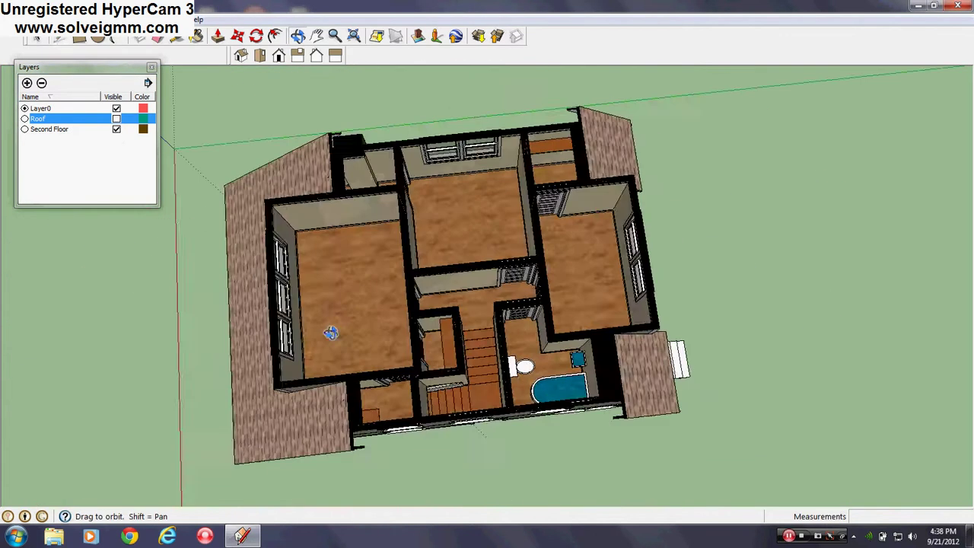
{"action": "middle_click_drag", "start_coordinate": [330, 333], "coordinate": [278, 327]}
Step: Examine the chimney-side closet, the hallway and the surrounding second-floor bedrooms from above
{"action": "scroll", "coordinate": [350, 203], "scroll_direction": "up", "scroll_amount": 4}
{"action": "scroll", "coordinate": [487, 136], "scroll_direction": "down", "scroll_amount": 2}
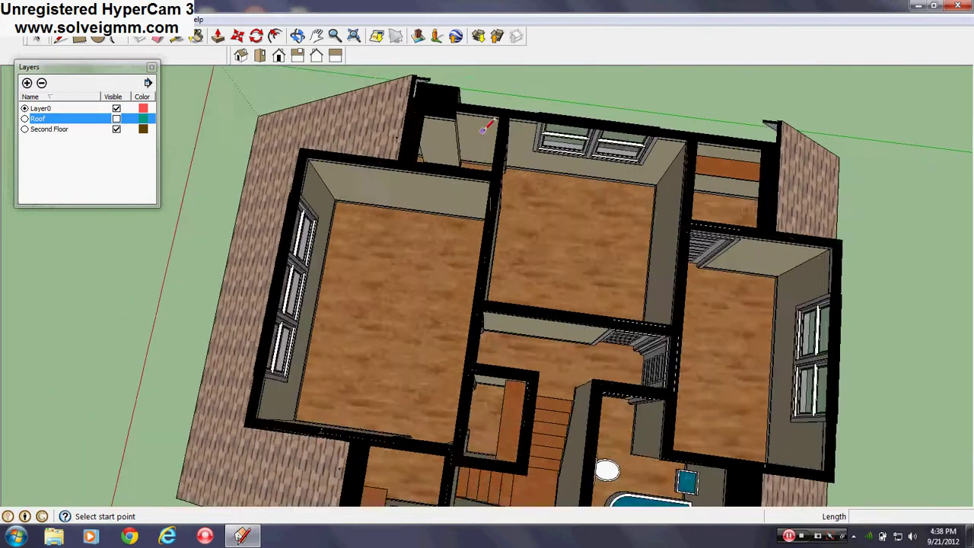
{"action": "scroll", "coordinate": [483, 133], "scroll_direction": "up", "scroll_amount": 3}
{"action": "middle_click_drag", "start_coordinate": [483, 134], "coordinate": [418, 148]}
{"action": "scroll", "coordinate": [528, 239], "scroll_direction": "down", "scroll_amount": 3}
{"action": "middle_click_drag", "start_coordinate": [670, 318], "coordinate": [516, 365]}
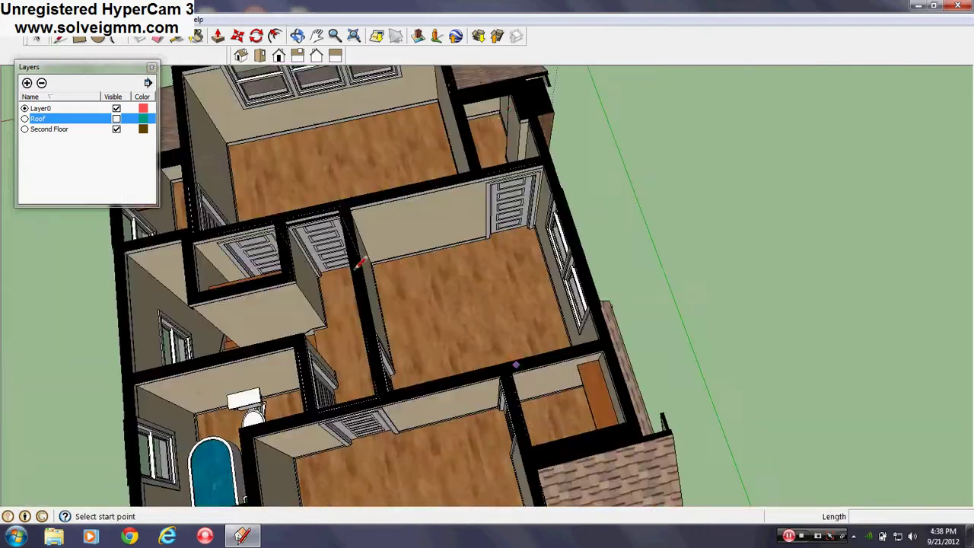
Step: Examine the second-floor bedrooms, closets, hallway and bathroom from above at close range
{"action": "scroll", "coordinate": [503, 113], "scroll_direction": "up", "scroll_amount": 3}
{"action": "middle_click_drag", "start_coordinate": [515, 124], "coordinate": [624, 87]}
{"action": "scroll", "coordinate": [624, 87], "scroll_direction": "down", "scroll_amount": 2}
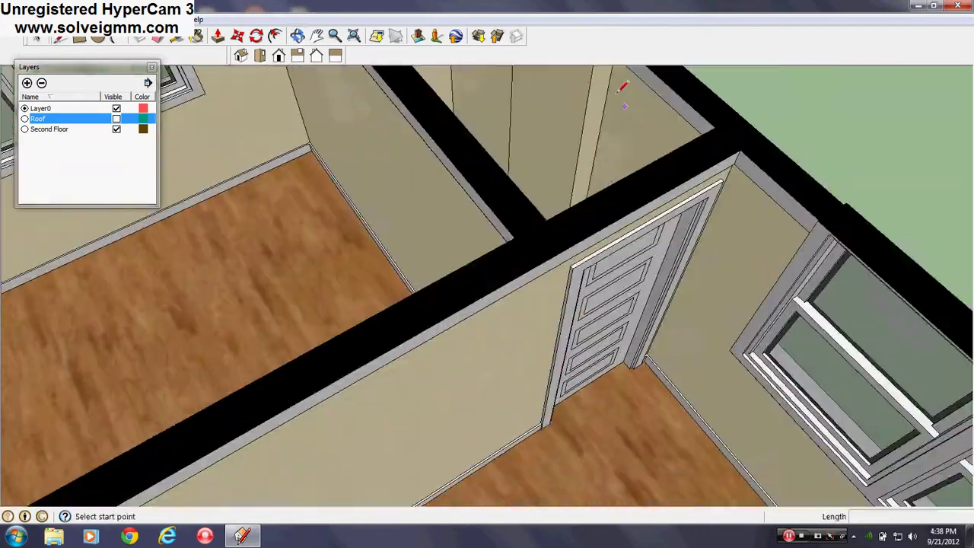
{"action": "scroll", "coordinate": [551, 107], "scroll_direction": "down", "scroll_amount": 2}
{"action": "scroll", "coordinate": [549, 110], "scroll_direction": "down", "scroll_amount": 3}
{"action": "scroll", "coordinate": [482, 245], "scroll_direction": "up", "scroll_amount": 3}
{"action": "middle_click_drag", "start_coordinate": [482, 248], "coordinate": [396, 255]}
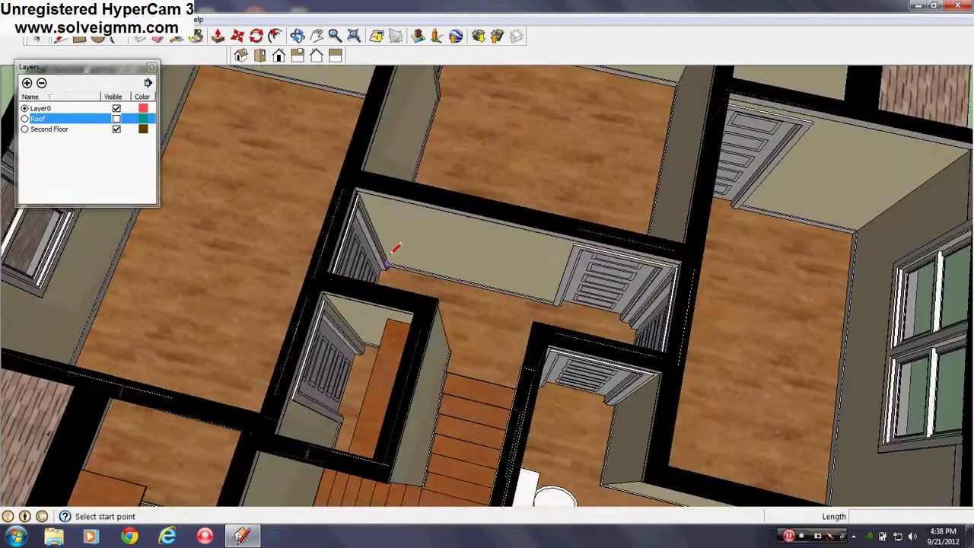
{"action": "scroll", "coordinate": [395, 259], "scroll_direction": "down", "scroll_amount": 2}
{"action": "scroll", "coordinate": [531, 420], "scroll_direction": "up", "scroll_amount": 3}
{"action": "middle_click_drag", "start_coordinate": [539, 418], "coordinate": [339, 376]}
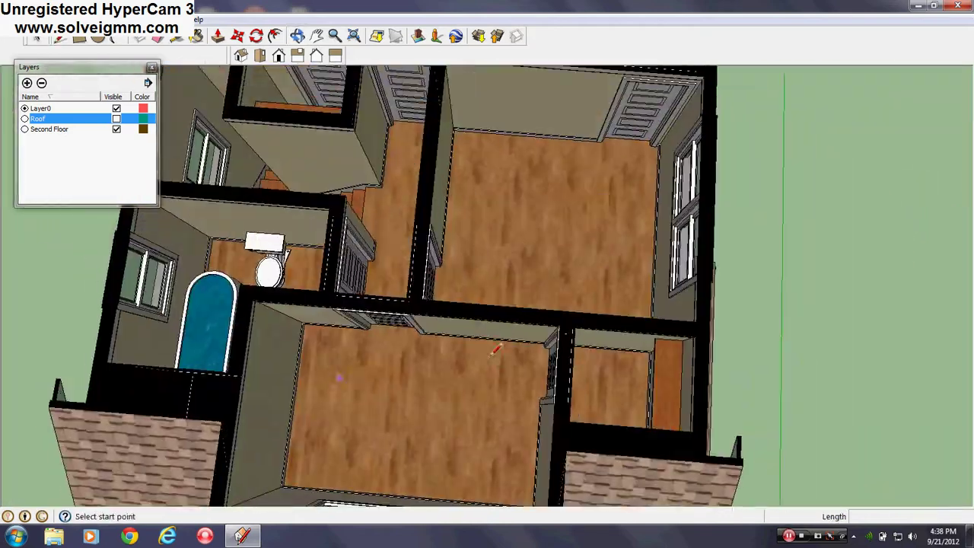
{"action": "scroll", "coordinate": [592, 354], "scroll_direction": "down", "scroll_amount": 4}
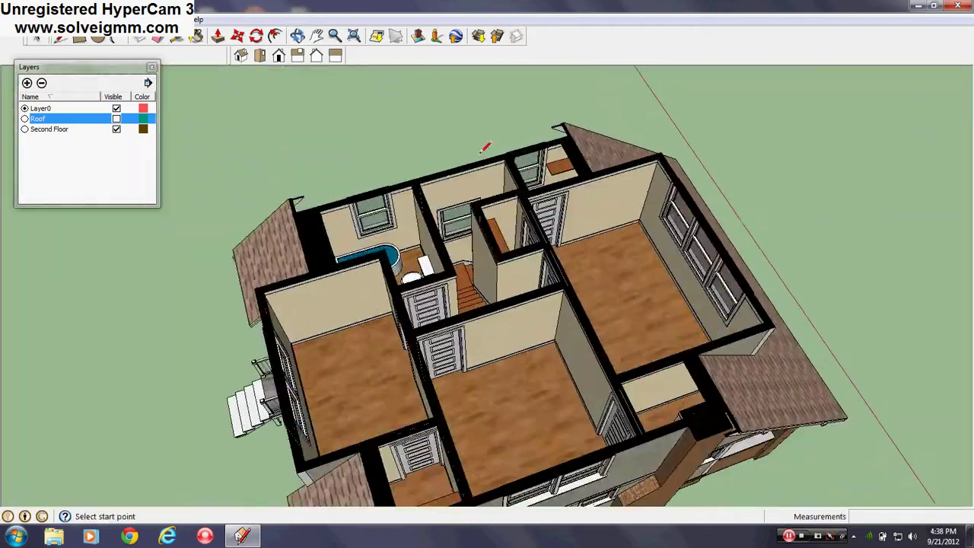
Step: Follow the staircase from the second-floor hallway past the landing down towards the first floor
{"action": "scroll", "coordinate": [481, 259], "scroll_direction": "up", "scroll_amount": 3}
{"action": "middle_click_drag", "start_coordinate": [480, 263], "coordinate": [398, 320]}
{"action": "scroll", "coordinate": [479, 283], "scroll_direction": "down", "scroll_amount": 3}
{"action": "scroll", "coordinate": [356, 444], "scroll_direction": "up", "scroll_amount": 3}
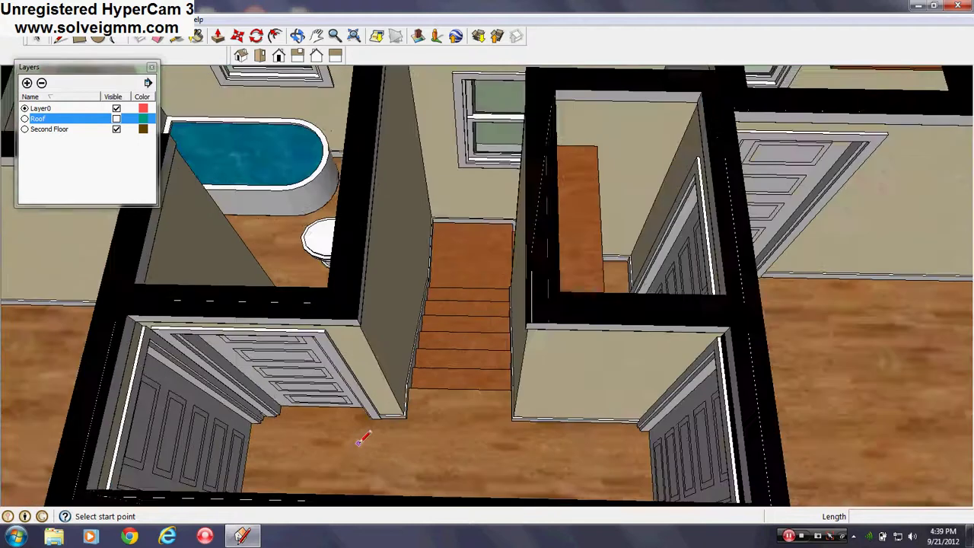
{"action": "middle_click_drag", "start_coordinate": [358, 442], "coordinate": [382, 417]}
{"action": "scroll", "coordinate": [499, 355], "scroll_direction": "up", "scroll_amount": 5}
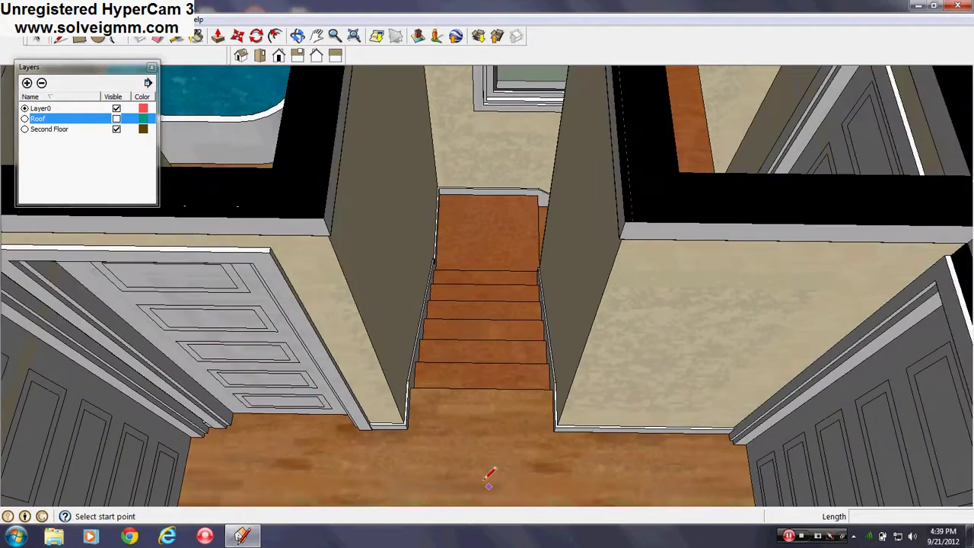
{"action": "scroll", "coordinate": [461, 414], "scroll_direction": "down", "scroll_amount": 3}
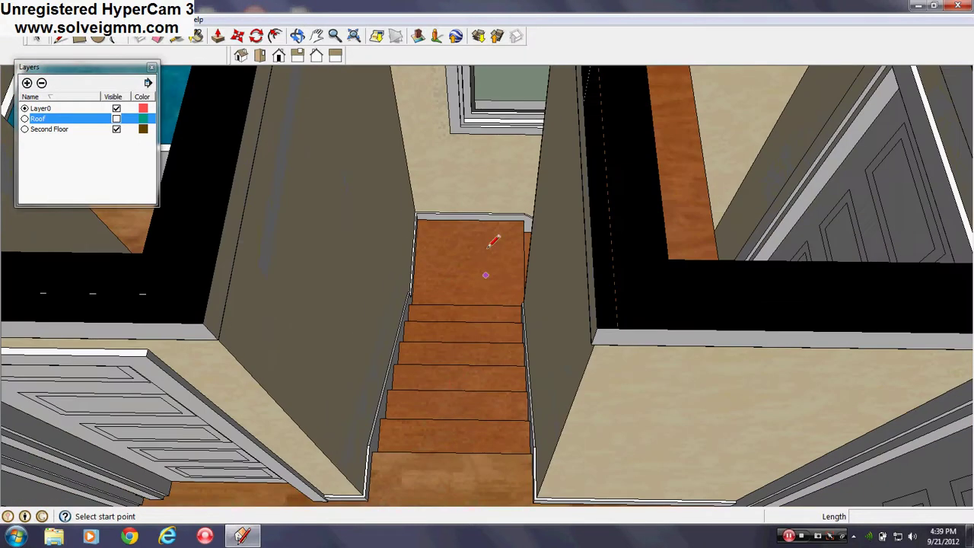
{"action": "mouse_move", "coordinate": [495, 233]}
{"action": "middle_mouse_down"}
{"action": "mouse_move", "coordinate": [512, 342]}
{"action": "mouse_move", "coordinate": [556, 400]}
{"action": "mouse_move", "coordinate": [731, 408]}
{"action": "mouse_move", "coordinate": [524, 362]}
{"action": "mouse_move", "coordinate": [809, 293]}
{"action": "mouse_move", "coordinate": [679, 245]}
{"action": "middle_mouse_up"}
{"action": "scroll", "coordinate": [559, 348], "scroll_direction": "up", "scroll_amount": 6}
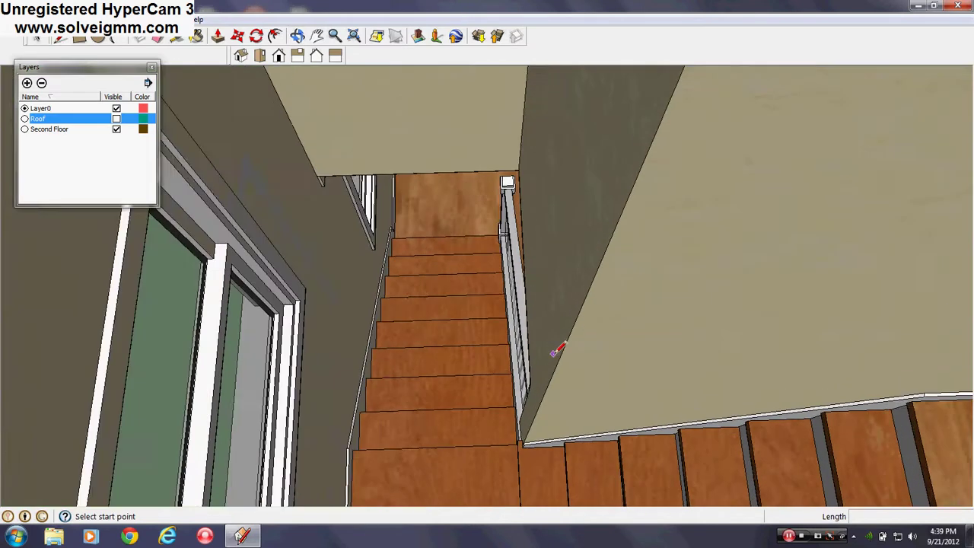
{"action": "mouse_move", "coordinate": [559, 349]}
{"action": "middle_mouse_down"}
{"action": "mouse_move", "coordinate": [766, 299]}
{"action": "mouse_move", "coordinate": [827, 348]}
{"action": "mouse_move", "coordinate": [484, 373]}
{"action": "middle_mouse_up"}
{"action": "scroll", "coordinate": [484, 373], "scroll_direction": "down", "scroll_amount": 10}
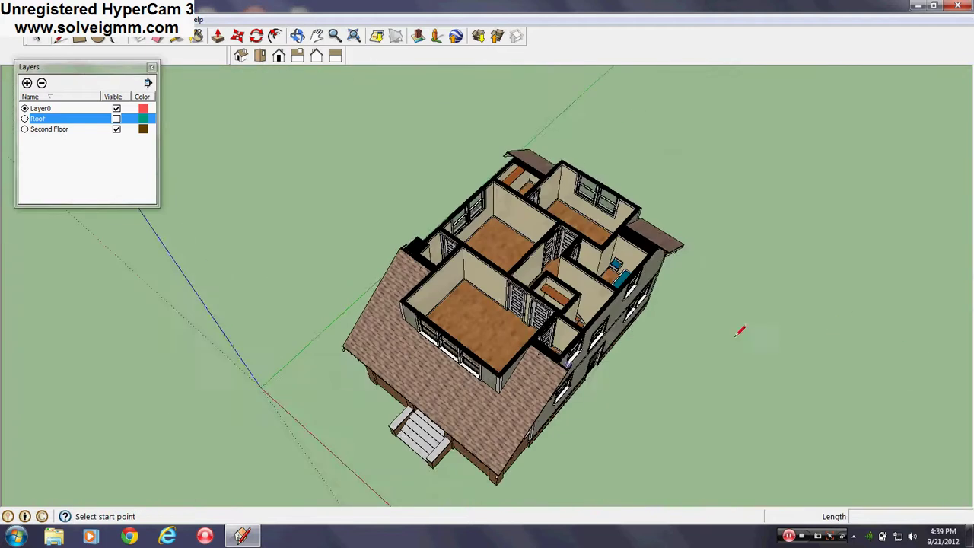
Step: Hide the Second Floor layer and examine the first-floor rooms, staircase and kitchen from above
{"action": "middle_click_drag", "start_coordinate": [738, 330], "coordinate": [490, 274]}
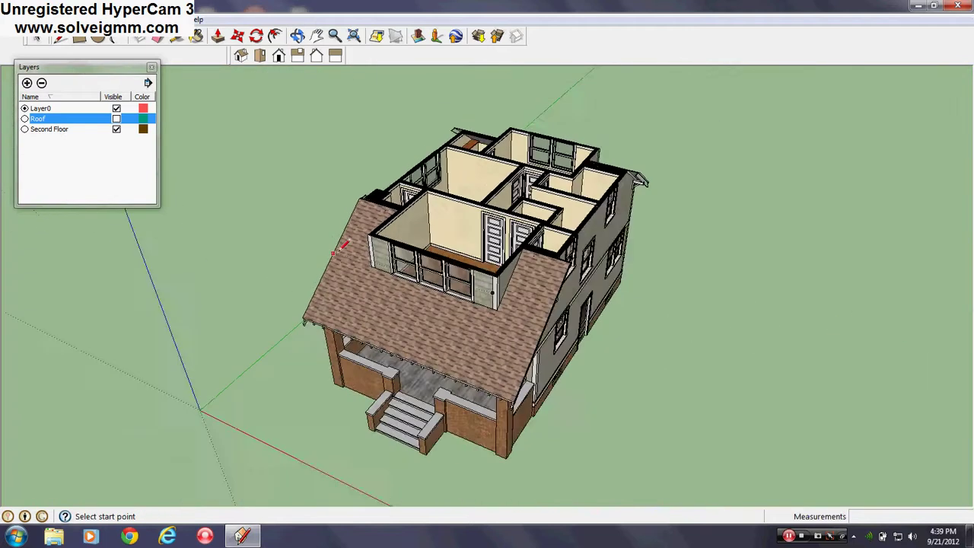
{"action": "left_click", "coordinate": [116, 130]}
{"action": "middle_click_drag", "start_coordinate": [499, 324], "coordinate": [236, 351]}
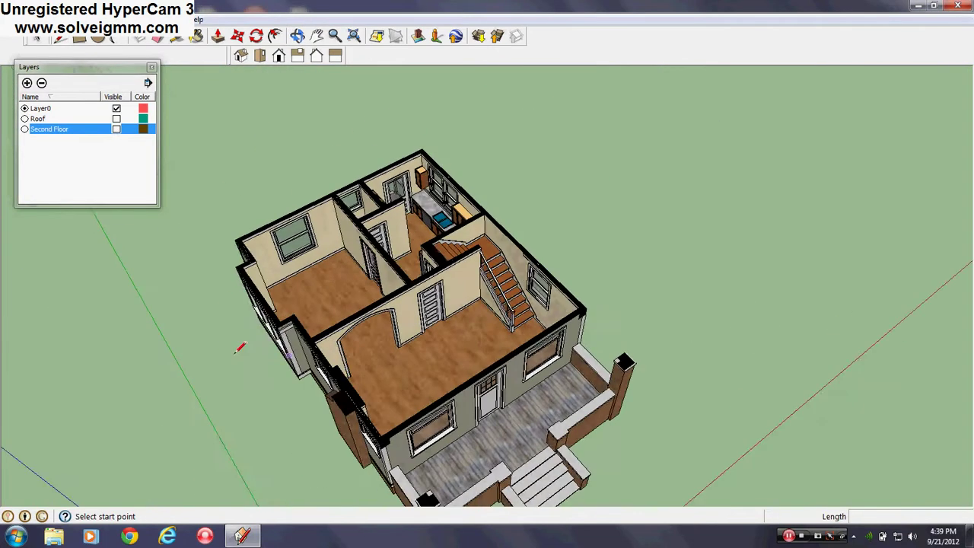
{"action": "scroll", "coordinate": [340, 263], "scroll_direction": "up", "scroll_amount": 4}
{"action": "middle_click_drag", "start_coordinate": [339, 262], "coordinate": [563, 259]}
{"action": "scroll", "coordinate": [406, 280], "scroll_direction": "down", "scroll_amount": 4}
{"action": "middle_click_drag", "start_coordinate": [406, 280], "coordinate": [708, 202]}
{"action": "scroll", "coordinate": [324, 376], "scroll_direction": "down", "scroll_amount": 3}
{"action": "scroll", "coordinate": [324, 376], "scroll_direction": "up", "scroll_amount": 3}
{"action": "middle_click_drag", "start_coordinate": [324, 376], "coordinate": [647, 210]}
{"action": "scroll", "coordinate": [322, 219], "scroll_direction": "down", "scroll_amount": 4}
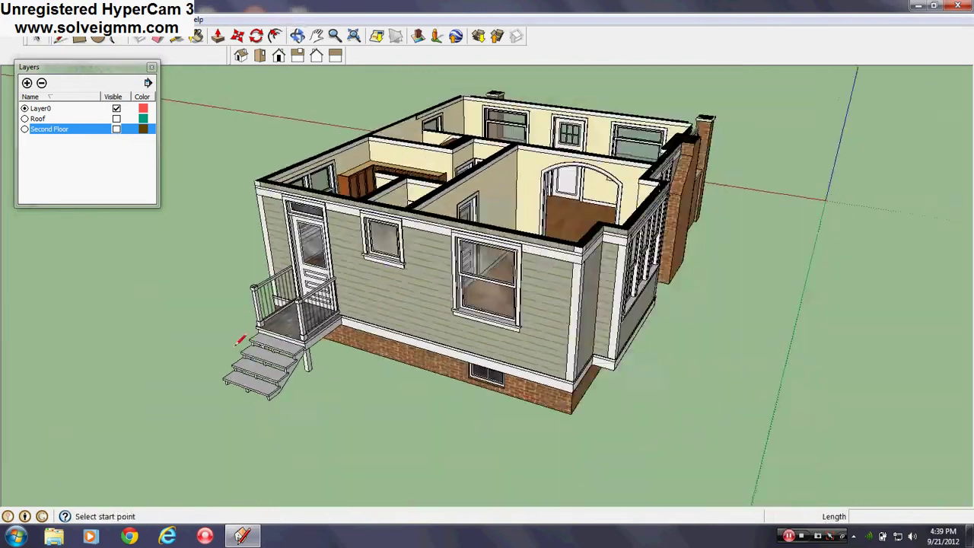
Step: Circle the roofless first floor from the rear steps past the side door to the front porch
{"action": "middle_click_drag", "start_coordinate": [239, 341], "coordinate": [729, 275]}
{"action": "scroll", "coordinate": [363, 318], "scroll_direction": "down", "scroll_amount": 2}
{"action": "middle_click_drag", "start_coordinate": [363, 318], "coordinate": [764, 295]}
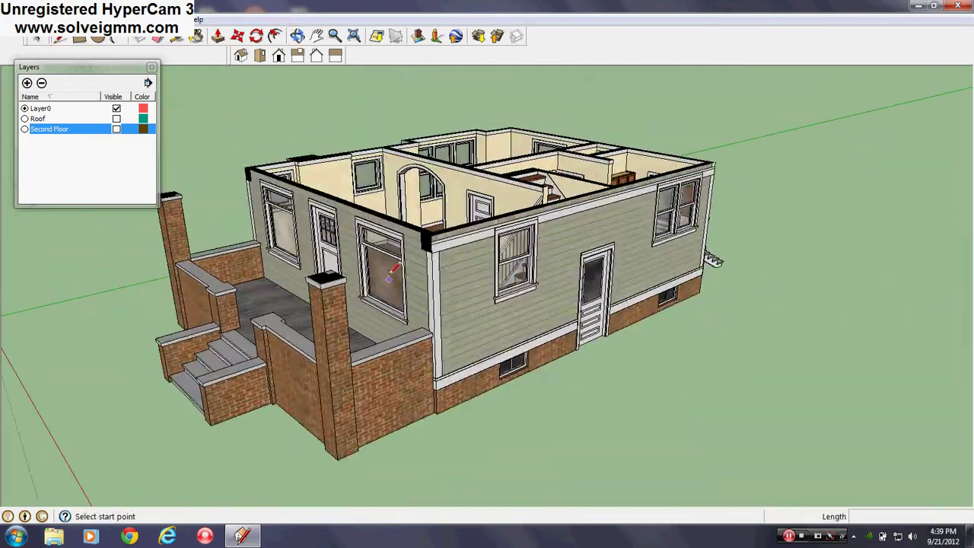
{"action": "mouse_move", "coordinate": [389, 276]}
{"action": "middle_mouse_down"}
{"action": "mouse_move", "coordinate": [533, 261]}
{"action": "mouse_move", "coordinate": [203, 194]}
{"action": "middle_mouse_up"}
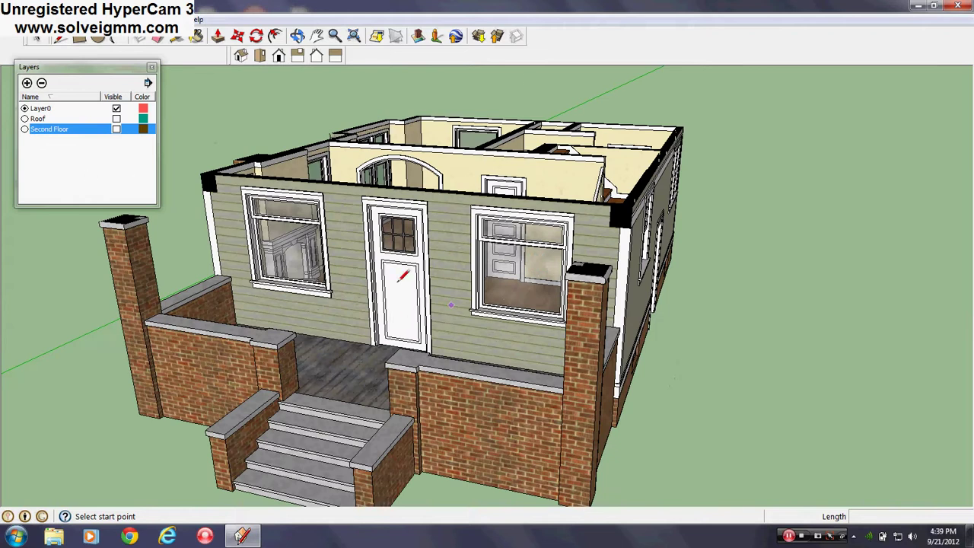
Step: Show the Second Floor and Roof layers again, close the layer list and bring the whole house into view
{"action": "left_click", "coordinate": [117, 130]}
{"action": "left_click", "coordinate": [117, 120]}
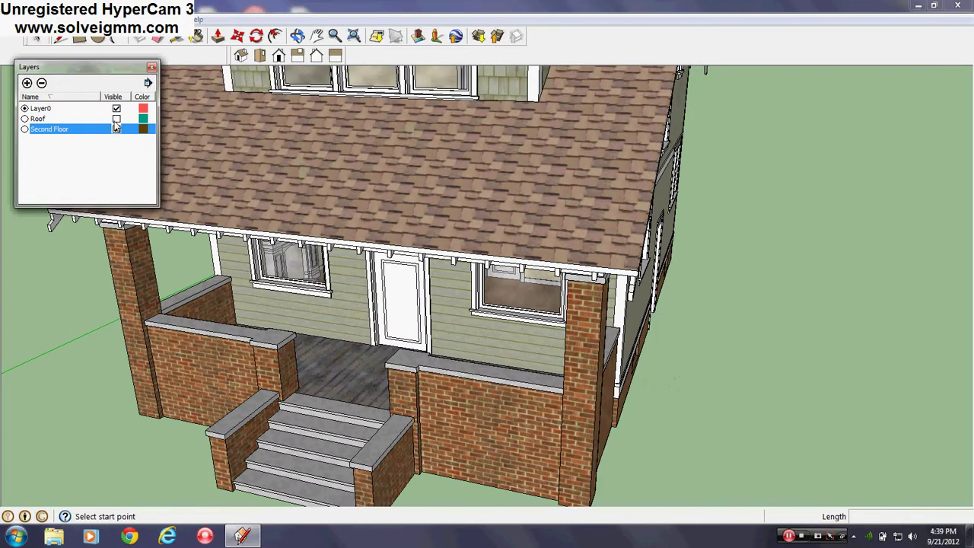
{"action": "left_click", "coordinate": [151, 69]}
{"action": "scroll", "coordinate": [456, 289], "scroll_direction": "down", "scroll_amount": 5}
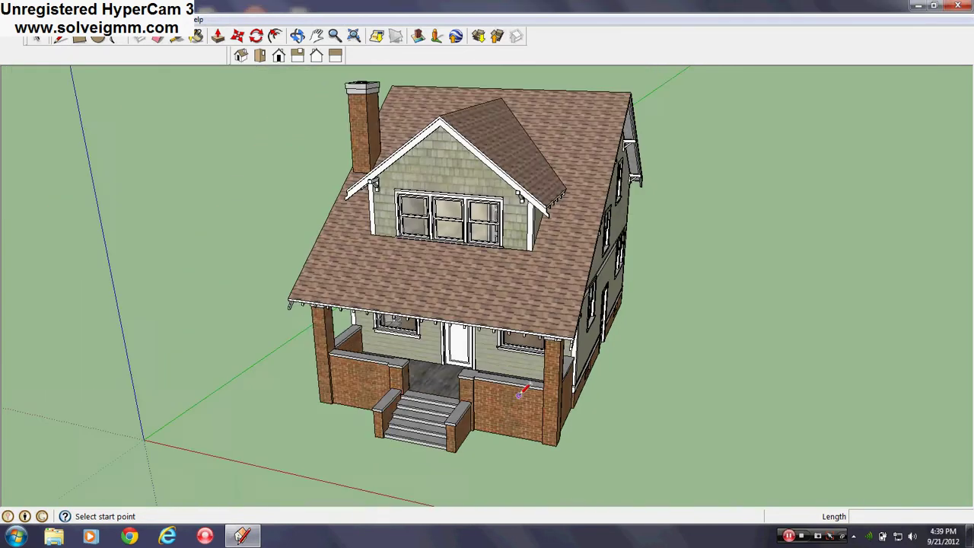
Step: Examine the chimney, shingled gable and porch from the front corner near ground level
{"action": "middle_click_drag", "start_coordinate": [381, 282], "coordinate": [226, 282]}
{"action": "mouse_move", "coordinate": [555, 274]}
{"action": "middle_mouse_down"}
{"action": "mouse_move", "coordinate": [398, 246]}
{"action": "mouse_move", "coordinate": [39, 315]}
{"action": "mouse_move", "coordinate": [545, 310]}
{"action": "mouse_move", "coordinate": [589, 319]}
{"action": "mouse_move", "coordinate": [133, 325]}
{"action": "mouse_move", "coordinate": [316, 324]}
{"action": "mouse_move", "coordinate": [456, 305]}
{"action": "middle_mouse_up"}
{"action": "scroll", "coordinate": [547, 292], "scroll_direction": "up", "scroll_amount": 4}
{"action": "key", "text": "l"}
{"action": "scroll", "coordinate": [547, 305], "scroll_direction": "down", "scroll_amount": 5}
{"action": "scroll", "coordinate": [559, 388], "scroll_direction": "up", "scroll_amount": 7}
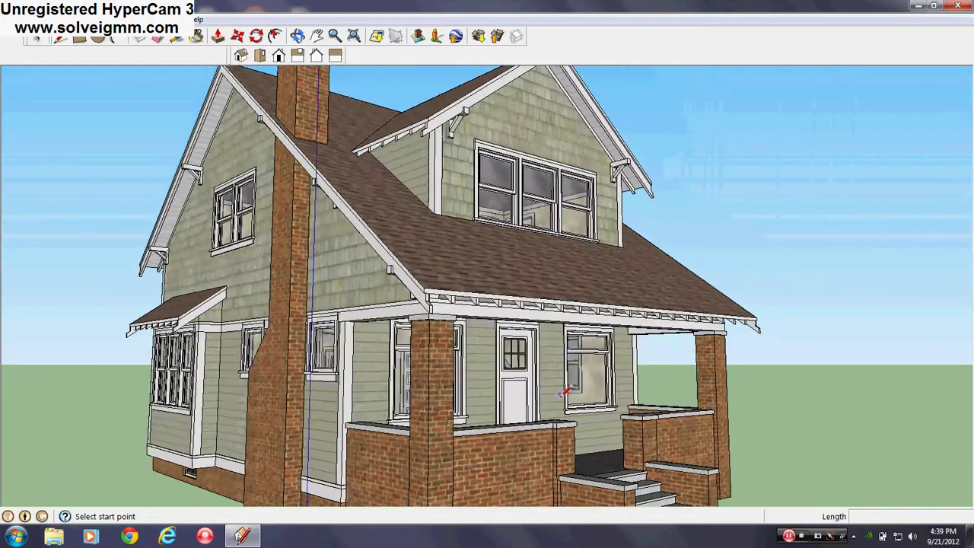
Step: View the complete front elevation of the house straight on
{"action": "scroll", "coordinate": [548, 291], "scroll_direction": "down", "scroll_amount": 5}
{"action": "middle_click_drag", "start_coordinate": [483, 342], "coordinate": [403, 288]}
{"action": "scroll", "coordinate": [452, 283], "scroll_direction": "up", "scroll_amount": 5}
{"action": "scroll", "coordinate": [448, 290], "scroll_direction": "up", "scroll_amount": 1}
{"action": "scroll", "coordinate": [449, 290], "scroll_direction": "down", "scroll_amount": 4}
{"action": "scroll", "coordinate": [404, 287], "scroll_direction": "up", "scroll_amount": 1}
{"action": "scroll", "coordinate": [352, 278], "scroll_direction": "down", "scroll_amount": 1}
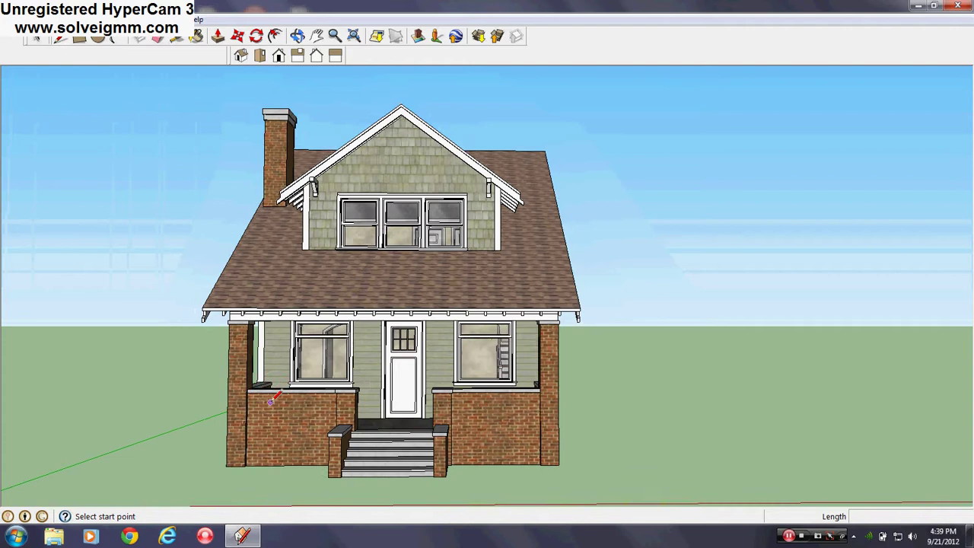
{"action": "scroll", "coordinate": [276, 394], "scroll_direction": "up", "scroll_amount": 1}
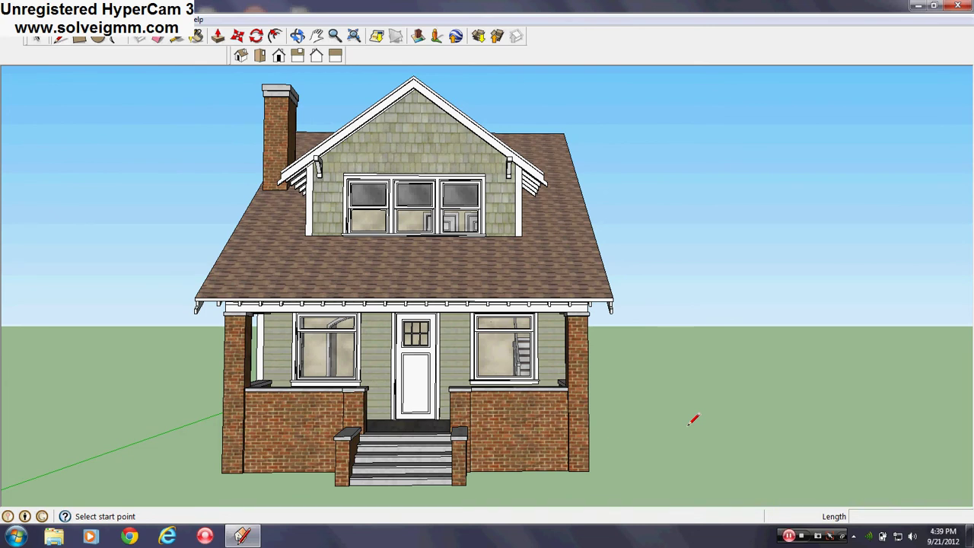
Step: Look through the front dormer's triple window and examine the paired window on the rear dormer
{"action": "scroll", "coordinate": [462, 302], "scroll_direction": "up", "scroll_amount": 5}
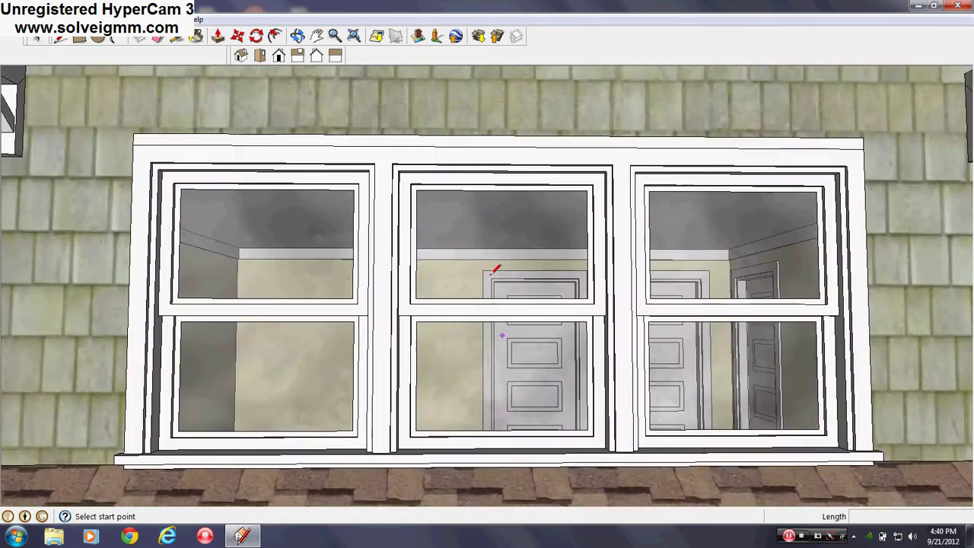
{"action": "scroll", "coordinate": [494, 252], "scroll_direction": "down", "scroll_amount": 5}
{"action": "middle_click_drag", "start_coordinate": [544, 271], "coordinate": [708, 315]}
{"action": "scroll", "coordinate": [585, 321], "scroll_direction": "up", "scroll_amount": 4}
{"action": "mouse_move", "coordinate": [585, 321]}
{"action": "middle_mouse_down"}
{"action": "mouse_move", "coordinate": [607, 337]}
{"action": "mouse_move", "coordinate": [860, 317]}
{"action": "middle_mouse_up"}
{"action": "scroll", "coordinate": [672, 308], "scroll_direction": "down", "scroll_amount": 2}
{"action": "scroll", "coordinate": [864, 313], "scroll_direction": "up", "scroll_amount": 4}
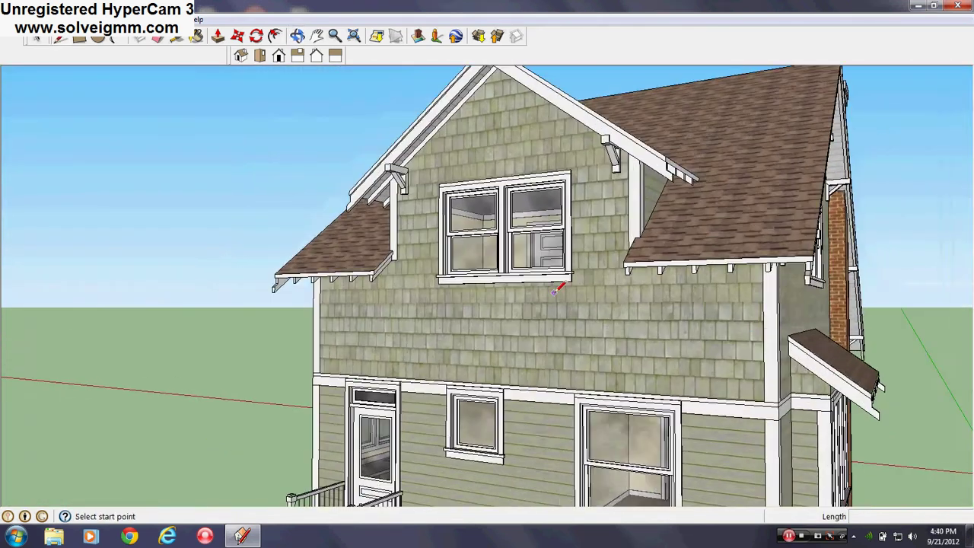
Step: Examine the windows on the side-door wall and circle round to the front of the house
{"action": "scroll", "coordinate": [560, 275], "scroll_direction": "down", "scroll_amount": 5}
{"action": "middle_click_drag", "start_coordinate": [561, 274], "coordinate": [887, 331]}
{"action": "scroll", "coordinate": [670, 329], "scroll_direction": "up", "scroll_amount": 6}
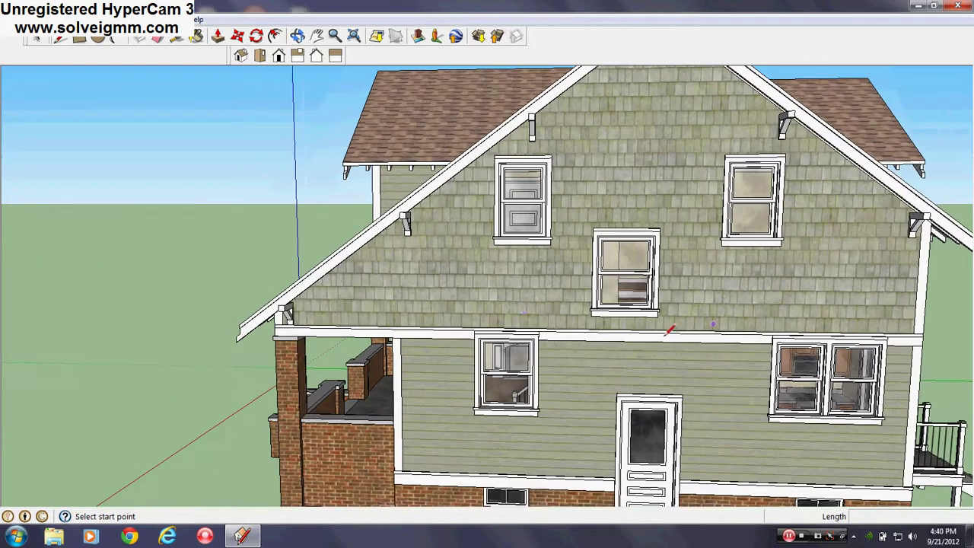
{"action": "scroll", "coordinate": [528, 307], "scroll_direction": "down", "scroll_amount": 5}
{"action": "scroll", "coordinate": [535, 271], "scroll_direction": "up", "scroll_amount": 4}
{"action": "mouse_move", "coordinate": [561, 294]}
{"action": "middle_mouse_down"}
{"action": "mouse_move", "coordinate": [733, 224]}
{"action": "mouse_move", "coordinate": [611, 275]}
{"action": "middle_mouse_up"}
{"action": "scroll", "coordinate": [606, 280], "scroll_direction": "down", "scroll_amount": 5}
{"action": "mouse_move", "coordinate": [617, 321]}
{"action": "middle_mouse_down"}
{"action": "mouse_move", "coordinate": [643, 330]}
{"action": "mouse_move", "coordinate": [916, 335]}
{"action": "middle_mouse_up"}
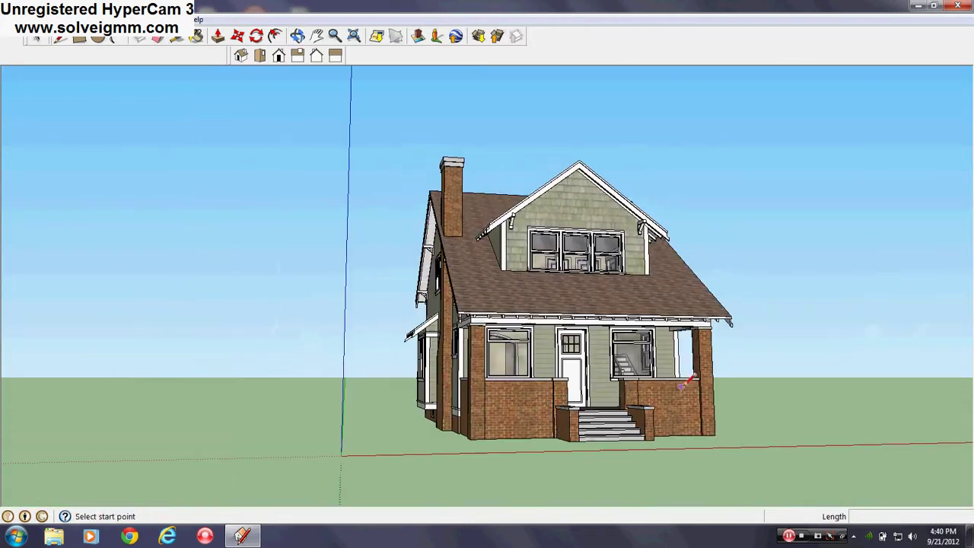
Step: Examine the porch front and the chimney side with its bay window and shingled gable
{"action": "scroll", "coordinate": [675, 383], "scroll_direction": "up", "scroll_amount": 4}
{"action": "middle_click_drag", "start_coordinate": [675, 383], "coordinate": [683, 392]}
{"action": "scroll", "coordinate": [596, 340], "scroll_direction": "down", "scroll_amount": 3}
{"action": "scroll", "coordinate": [594, 274], "scroll_direction": "up", "scroll_amount": 3}
{"action": "mouse_move", "coordinate": [592, 267]}
{"action": "middle_mouse_down"}
{"action": "mouse_move", "coordinate": [598, 254]}
{"action": "mouse_move", "coordinate": [757, 283]}
{"action": "middle_mouse_up"}
{"action": "scroll", "coordinate": [619, 287], "scroll_direction": "down", "scroll_amount": 3}
{"action": "middle_click_drag", "start_coordinate": [419, 371], "coordinate": [591, 413]}
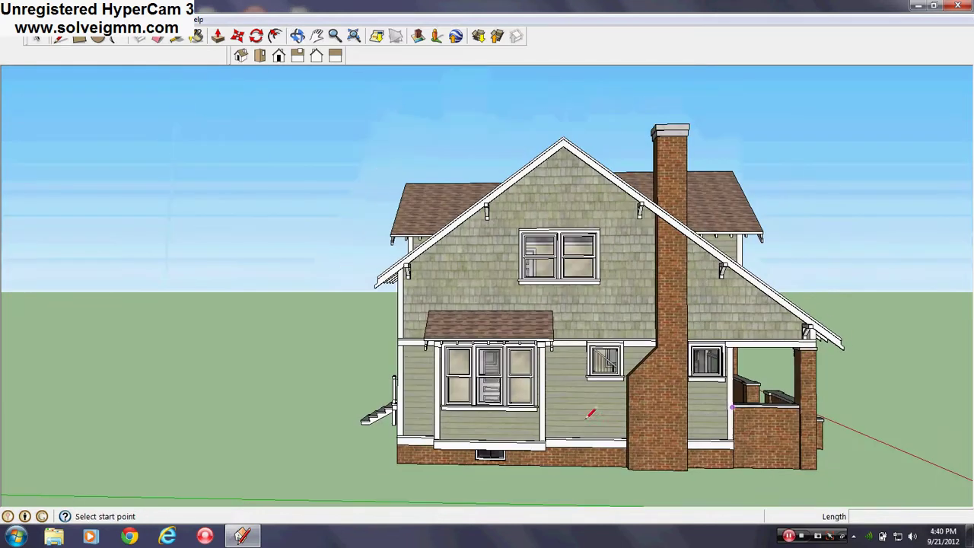
{"action": "scroll", "coordinate": [487, 378], "scroll_direction": "up", "scroll_amount": 9}
{"action": "mouse_move", "coordinate": [434, 367]}
{"action": "middle_mouse_down"}
{"action": "mouse_move", "coordinate": [501, 376]}
{"action": "mouse_move", "coordinate": [524, 365]}
{"action": "middle_mouse_up"}
{"action": "scroll", "coordinate": [519, 363], "scroll_direction": "down", "scroll_amount": 8}
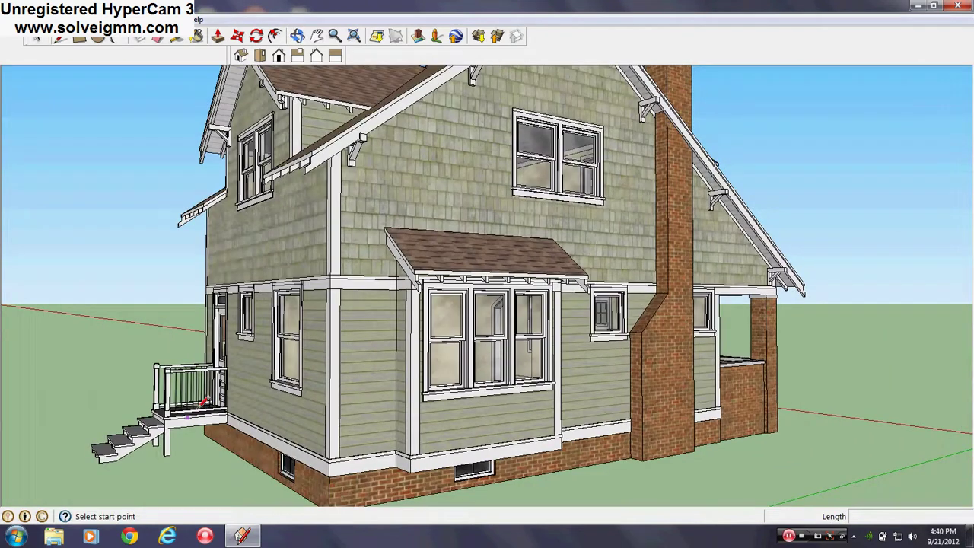
Step: Look through the large rear ground-floor window at the interior door and the arched opening
{"action": "scroll", "coordinate": [188, 417], "scroll_direction": "up", "scroll_amount": 3}
{"action": "middle_click_drag", "start_coordinate": [187, 417], "coordinate": [326, 444]}
{"action": "key", "text": "l"}
{"action": "scroll", "coordinate": [490, 377], "scroll_direction": "down", "scroll_amount": 5}
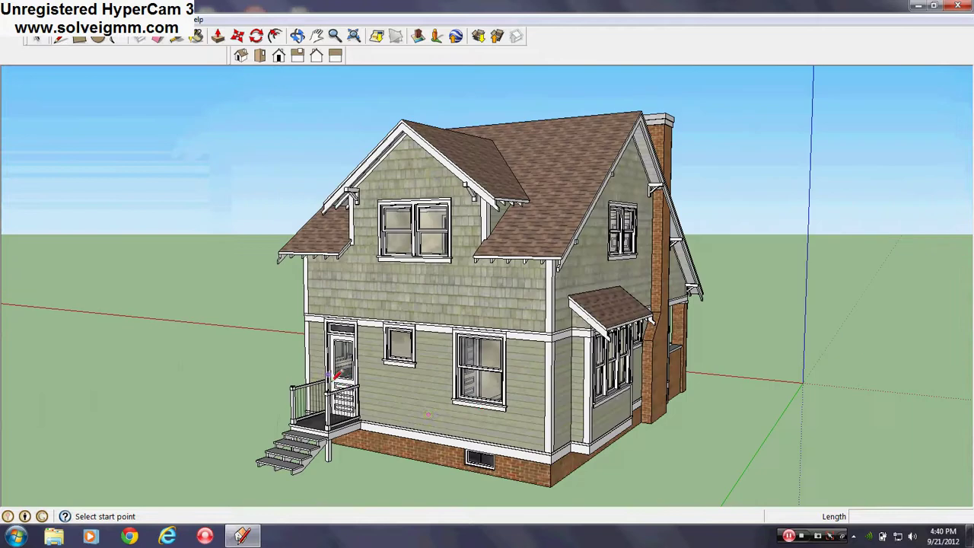
{"action": "scroll", "coordinate": [495, 342], "scroll_direction": "up", "scroll_amount": 12}
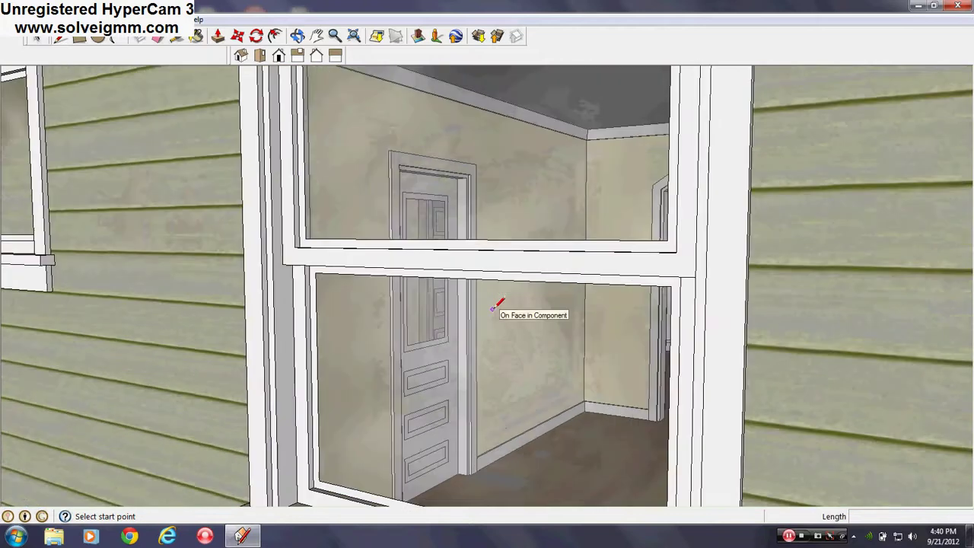
{"action": "middle_click_drag", "start_coordinate": [494, 307], "coordinate": [505, 347]}
{"action": "scroll", "coordinate": [483, 64], "scroll_direction": "up", "scroll_amount": 5}
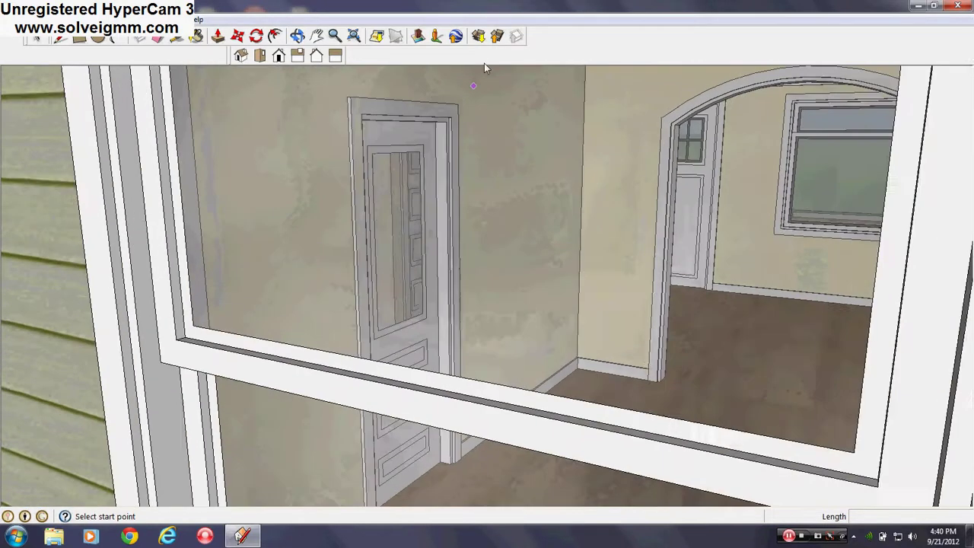
{"action": "middle_click_drag", "start_coordinate": [482, 64], "coordinate": [522, 169]}
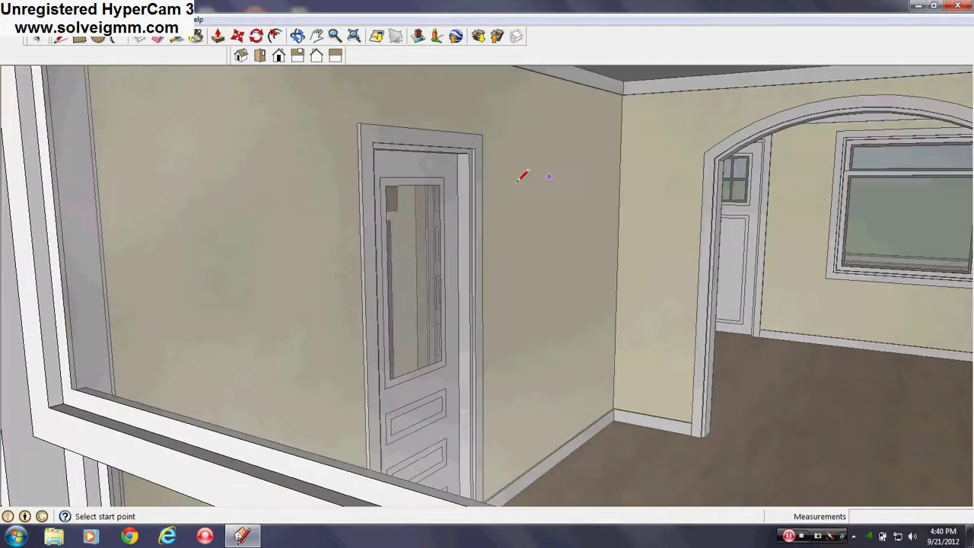
{"action": "scroll", "coordinate": [404, 194], "scroll_direction": "down", "scroll_amount": 10}
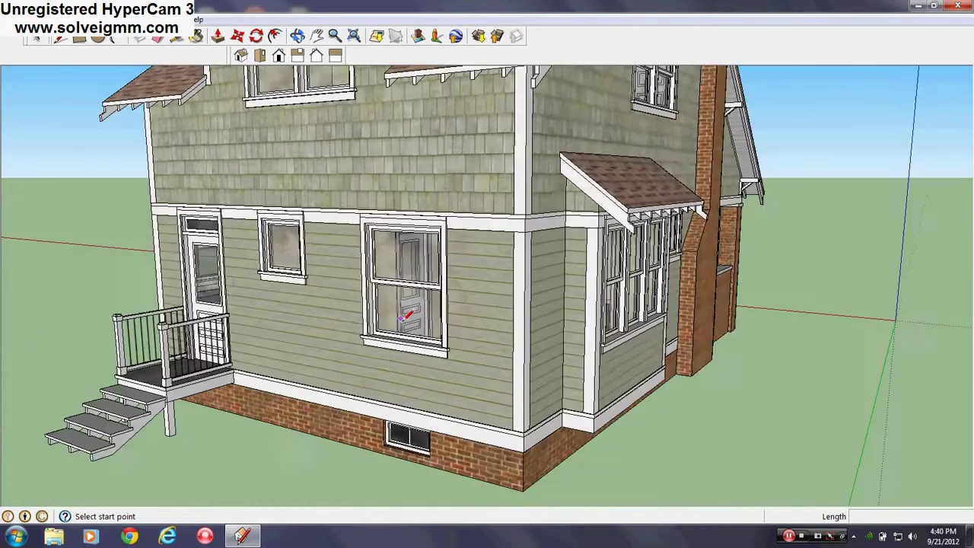
Step: Circle the exterior from the rear past the chimney side back to the front porch
{"action": "scroll", "coordinate": [401, 318], "scroll_direction": "down", "scroll_amount": 5}
{"action": "middle_click_drag", "start_coordinate": [401, 318], "coordinate": [226, 349]}
{"action": "scroll", "coordinate": [381, 350], "scroll_direction": "down", "scroll_amount": 1}
{"action": "scroll", "coordinate": [463, 350], "scroll_direction": "up", "scroll_amount": 2}
{"action": "middle_click_drag", "start_coordinate": [462, 350], "coordinate": [420, 220]}
{"action": "scroll", "coordinate": [358, 251], "scroll_direction": "up", "scroll_amount": 3}
{"action": "scroll", "coordinate": [416, 221], "scroll_direction": "down", "scroll_amount": 3}
{"action": "scroll", "coordinate": [551, 227], "scroll_direction": "up", "scroll_amount": 3}
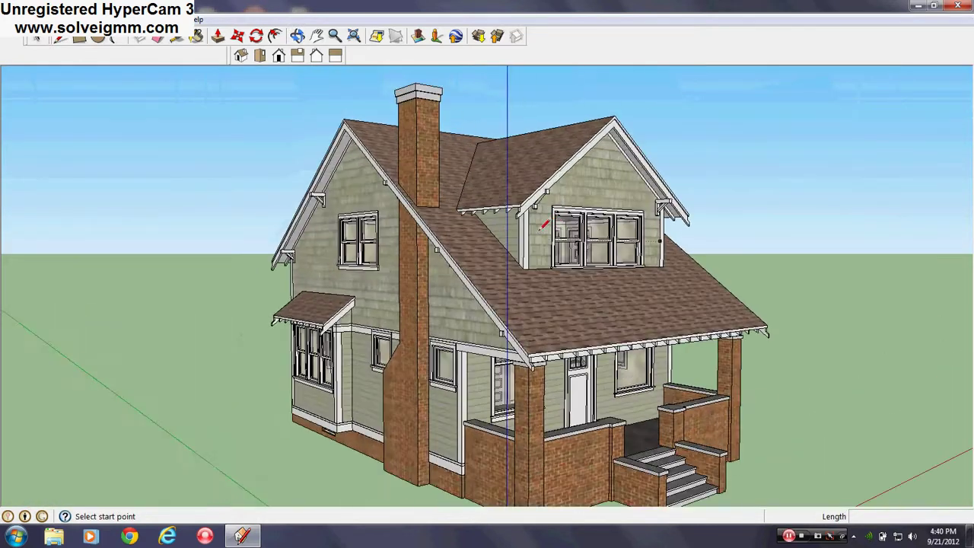
{"action": "scroll", "coordinate": [525, 232], "scroll_direction": "down", "scroll_amount": 2}
{"action": "scroll", "coordinate": [577, 301], "scroll_direction": "down", "scroll_amount": 1}
{"action": "middle_click_drag", "start_coordinate": [577, 301], "coordinate": [355, 300]}
{"action": "scroll", "coordinate": [381, 300], "scroll_direction": "down", "scroll_amount": 1}
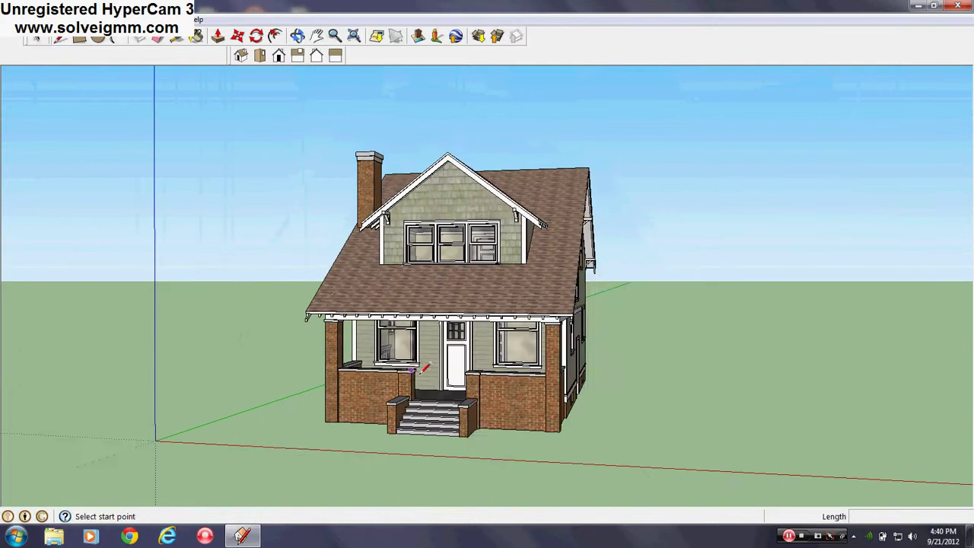
Step: Frame the front facade centred and straight on as the closing view
{"action": "scroll", "coordinate": [411, 285], "scroll_direction": "up", "scroll_amount": 1}
{"action": "middle_click_drag", "start_coordinate": [404, 282], "coordinate": [459, 262]}
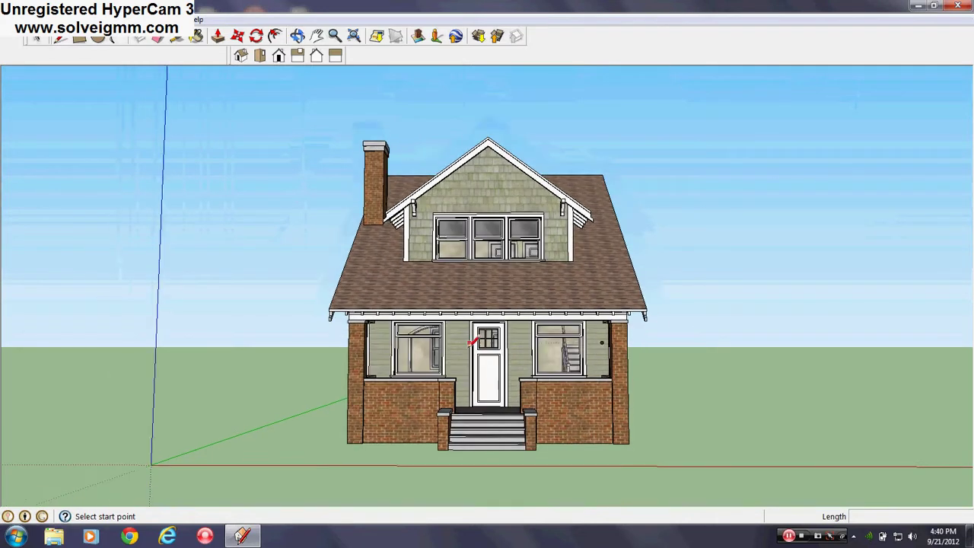
{"action": "scroll", "coordinate": [517, 273], "scroll_direction": "up", "scroll_amount": 4}
{"action": "scroll", "coordinate": [611, 330], "scroll_direction": "up", "scroll_amount": 3}
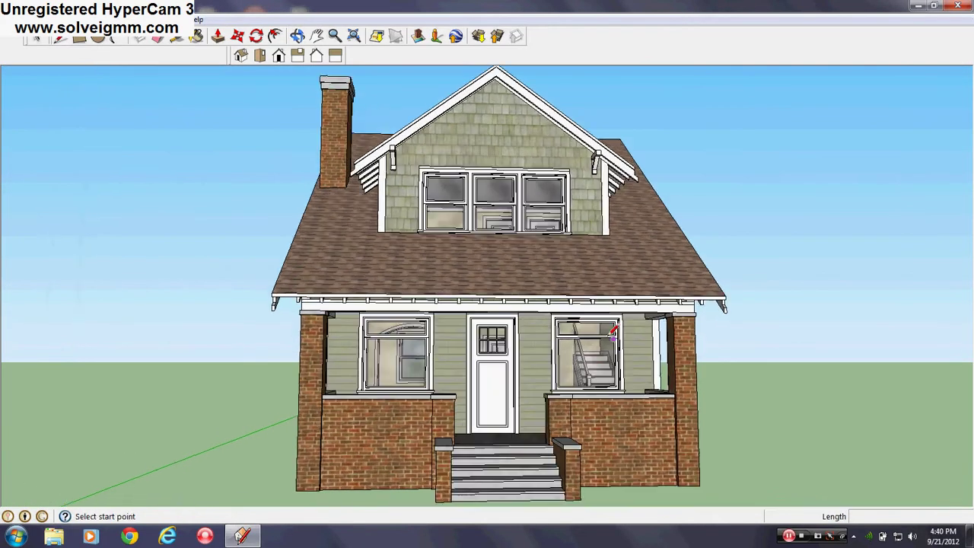
{"action": "middle_click_drag", "start_coordinate": [539, 441], "coordinate": [531, 428]}
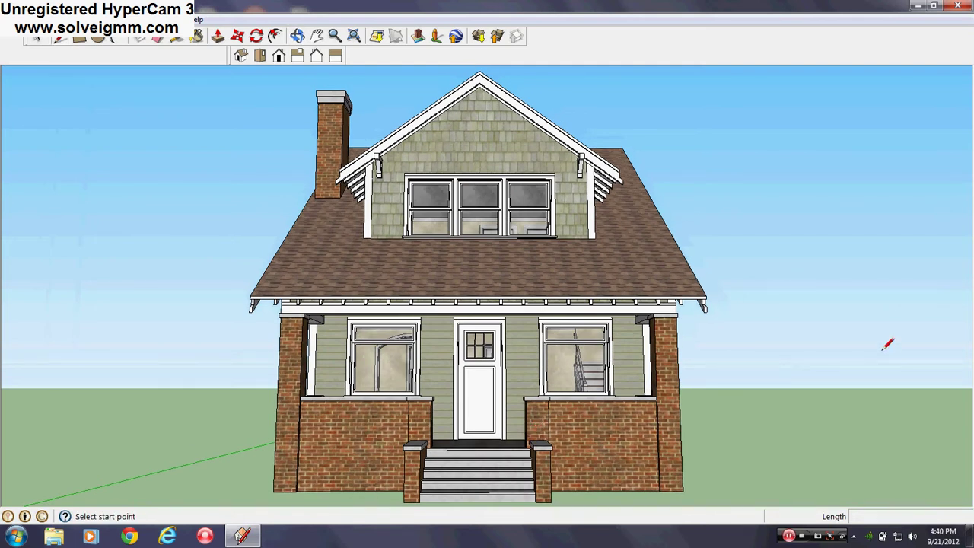
Step: Turn on shadows for the house model and set the shadow darkness to 24
{"action": "middle_click_drag", "start_coordinate": [403, 323], "coordinate": [529, 249]}
{"action": "scroll", "coordinate": [529, 250], "scroll_direction": "down", "scroll_amount": 1}
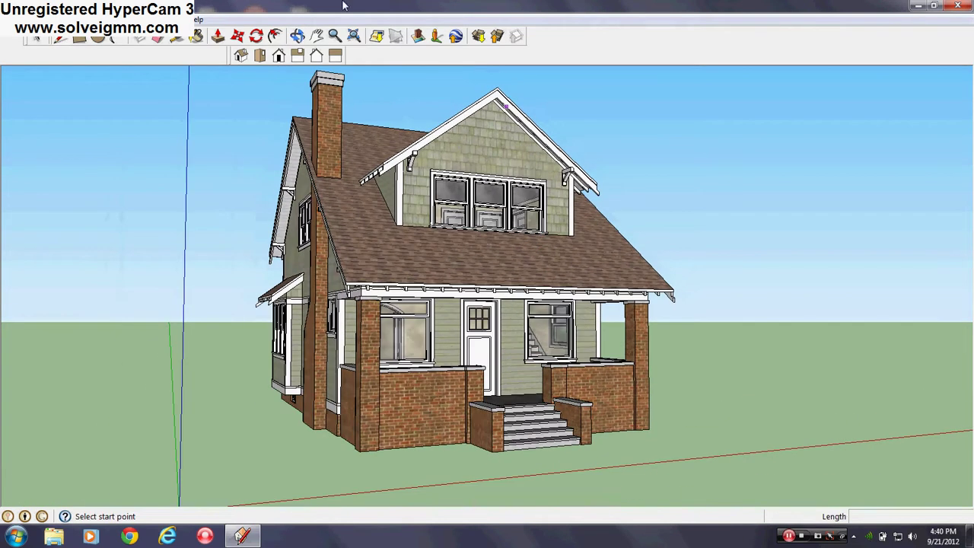
{"action": "left_click", "coordinate": [169, 19]}
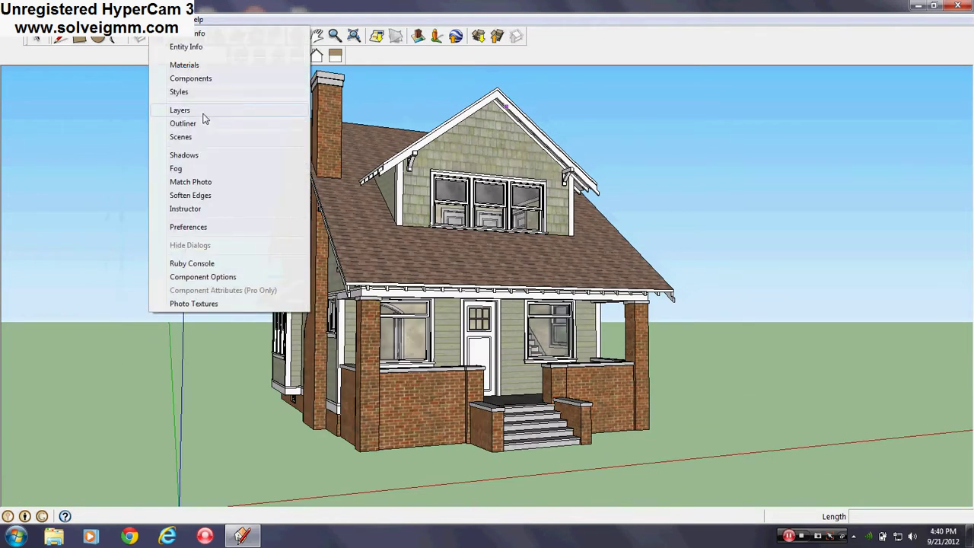
{"action": "left_click", "coordinate": [205, 155]}
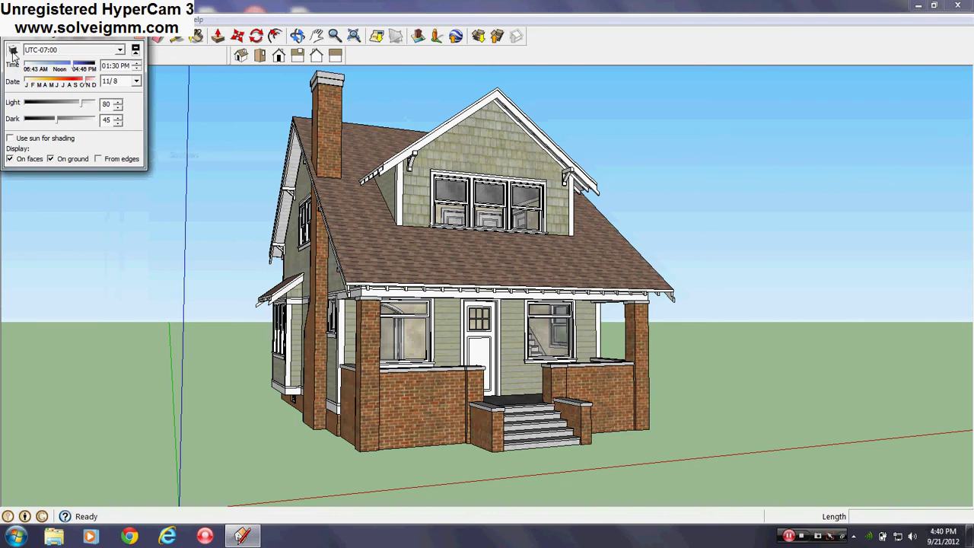
{"action": "left_click", "coordinate": [12, 50]}
{"action": "left_click", "coordinate": [43, 121]}
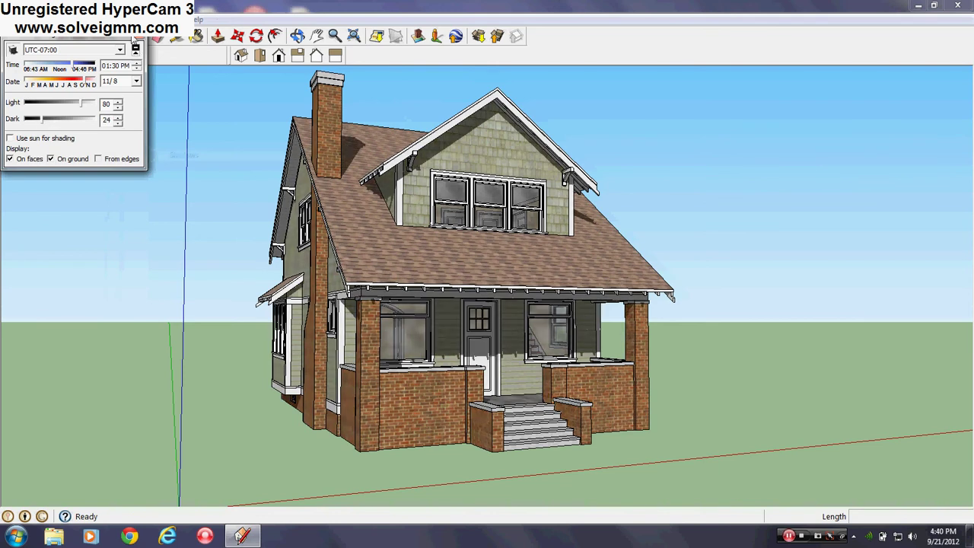
{"action": "left_click", "coordinate": [139, 38]}
Step: Examine the shadows on the porch, dormer and chimney side from the front corner of the house
{"action": "scroll", "coordinate": [426, 384], "scroll_direction": "down", "scroll_amount": 2}
{"action": "scroll", "coordinate": [393, 274], "scroll_direction": "up", "scroll_amount": 2}
{"action": "middle_click_drag", "start_coordinate": [393, 274], "coordinate": [437, 230]}
{"action": "scroll", "coordinate": [434, 249], "scroll_direction": "down", "scroll_amount": 1}
{"action": "scroll", "coordinate": [515, 250], "scroll_direction": "up", "scroll_amount": 2}
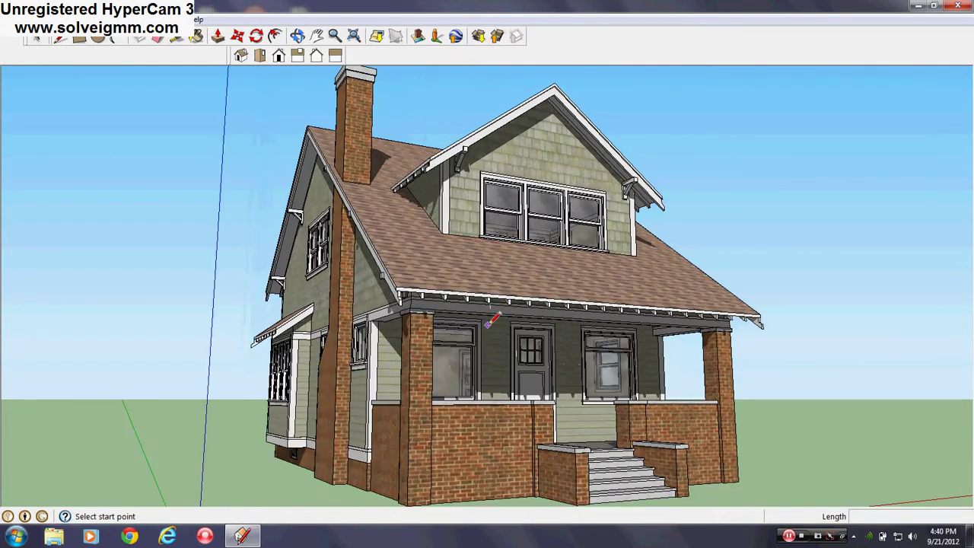
{"action": "middle_click_drag", "start_coordinate": [490, 321], "coordinate": [481, 364]}
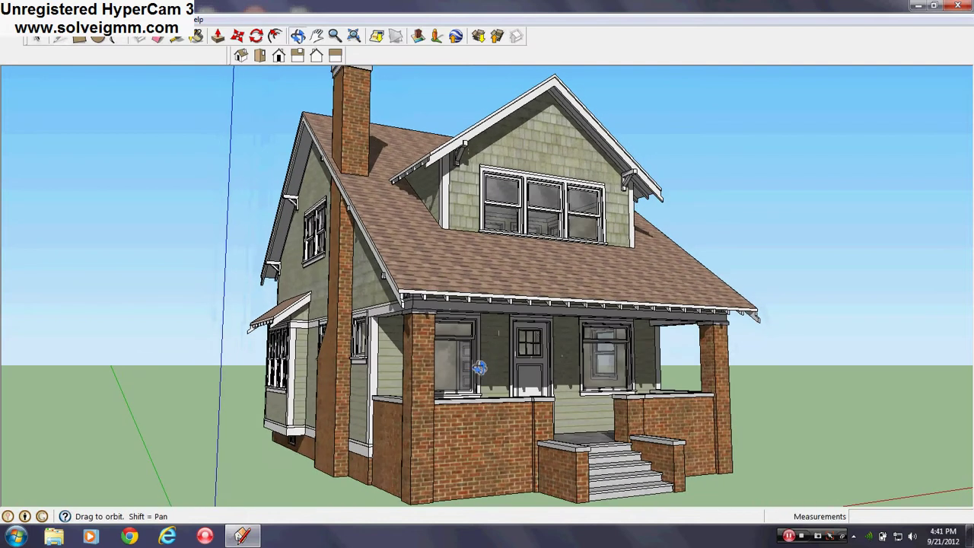